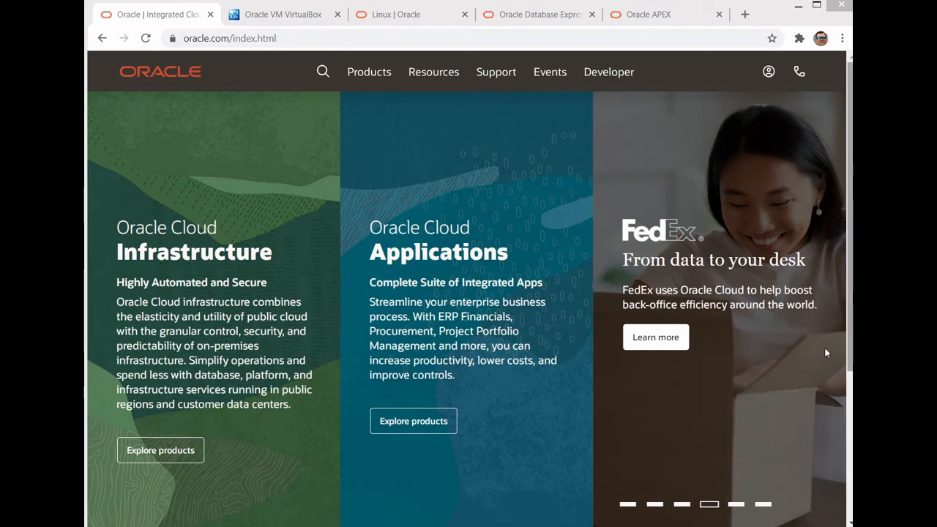
- Look over the Oracle home page, from the cloud product sections to the footer links
scroll(810, 372, "down", 1)
scroll(805, 395, "down", 3)
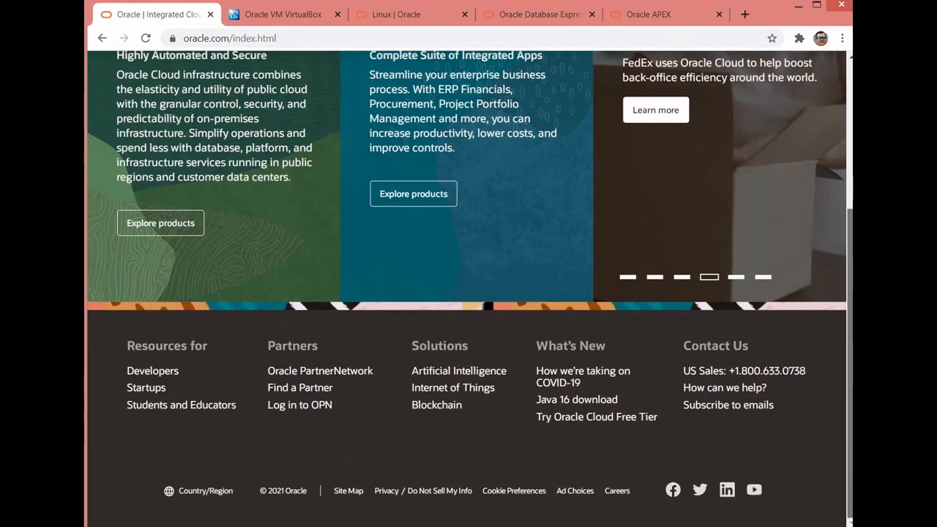
scroll(839, 329, "up", 3)
scroll(839, 328, "up", 1)
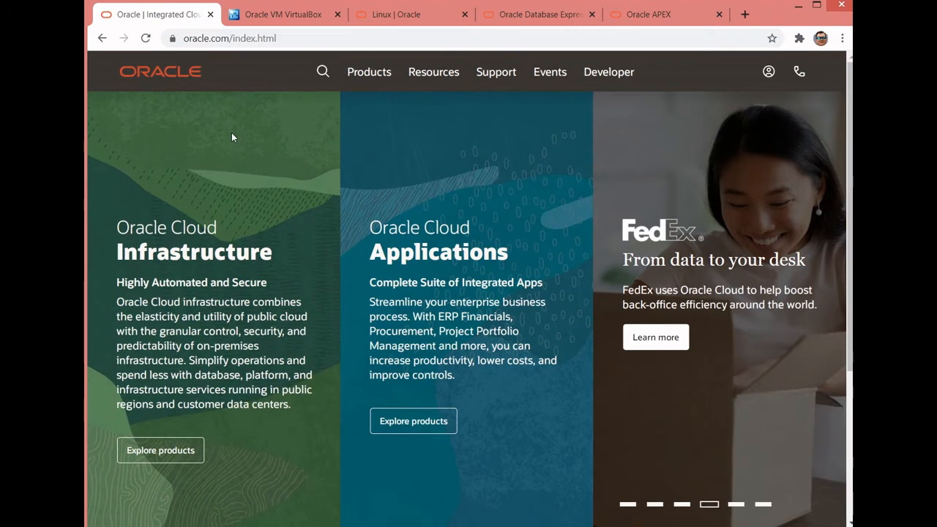
- View the open VirtualBox site and the Oracle Linux product page
left_click(249, 19)
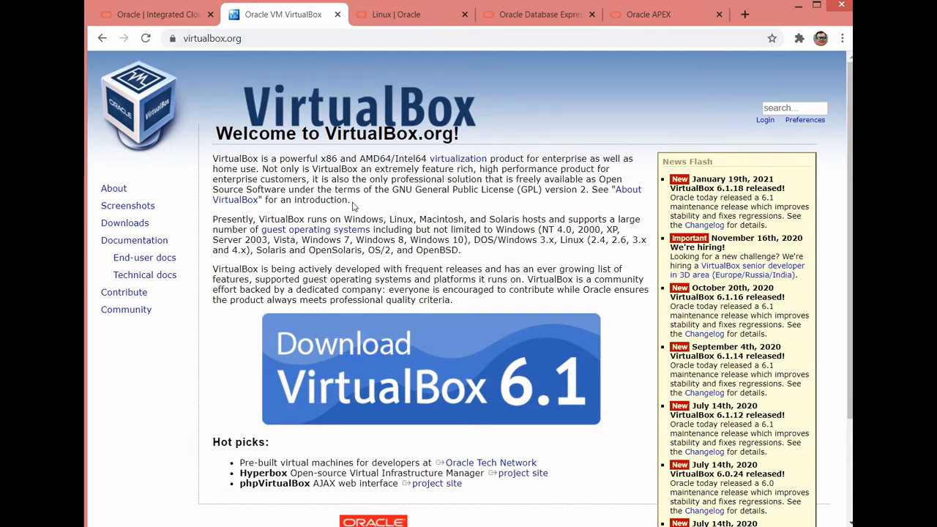
left_click(385, 14)
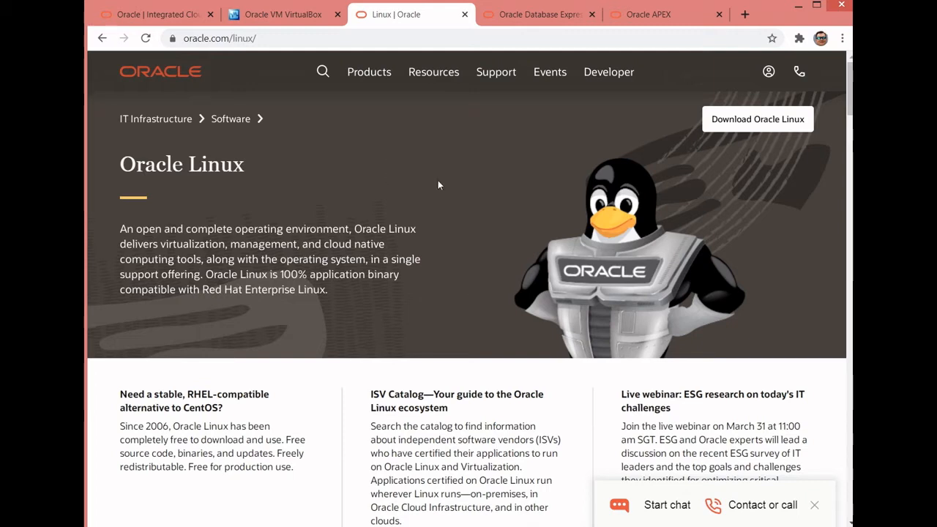
left_click(258, 15)
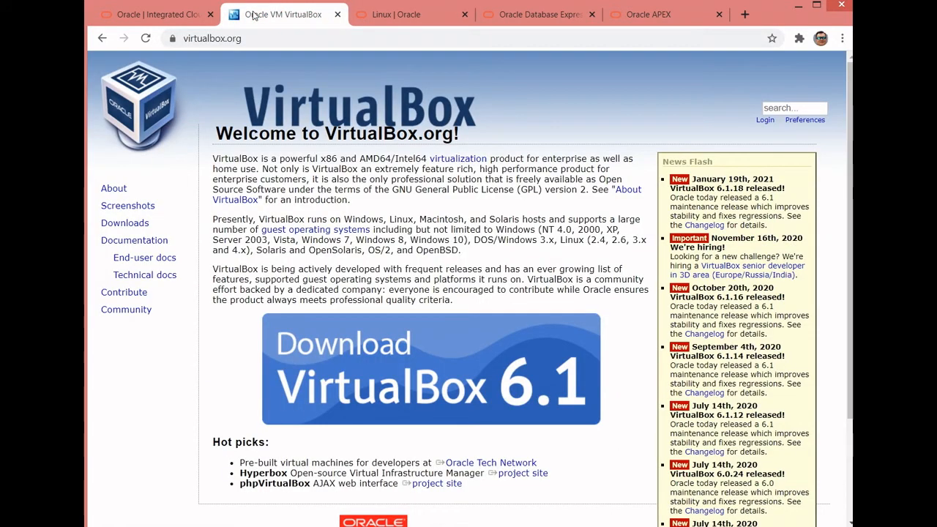
left_click(407, 21)
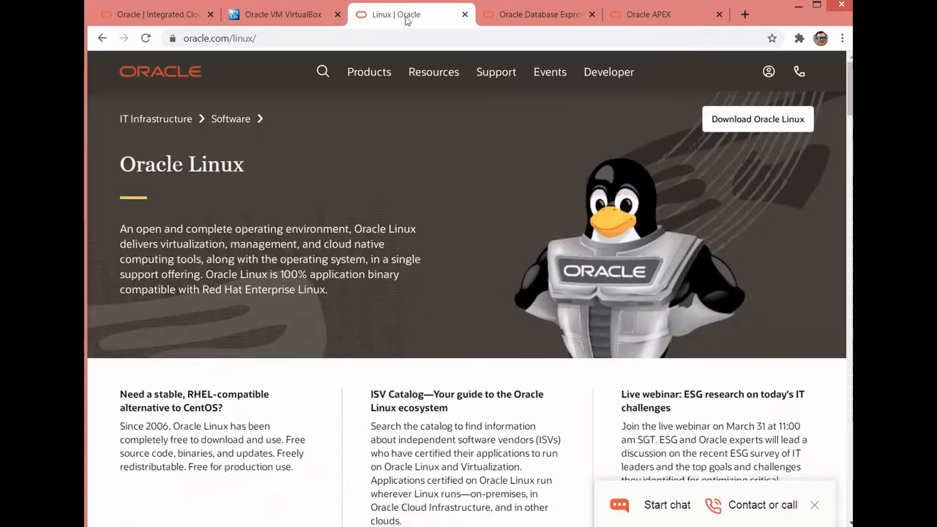
- Read through the Oracle Database XE page, including its included features, resource limits, reasons to use XE and related links
left_click(504, 16)
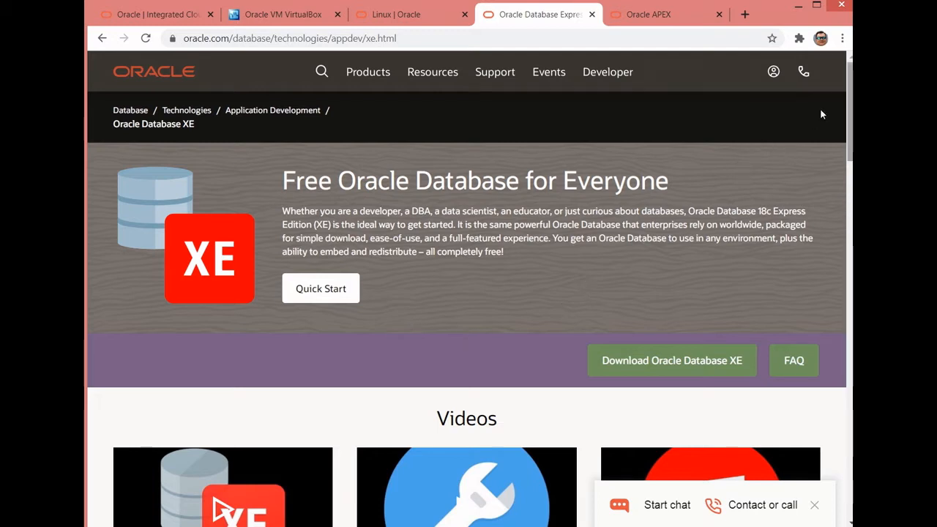
scroll(819, 132, "down", 2)
scroll(819, 144, "down", 3)
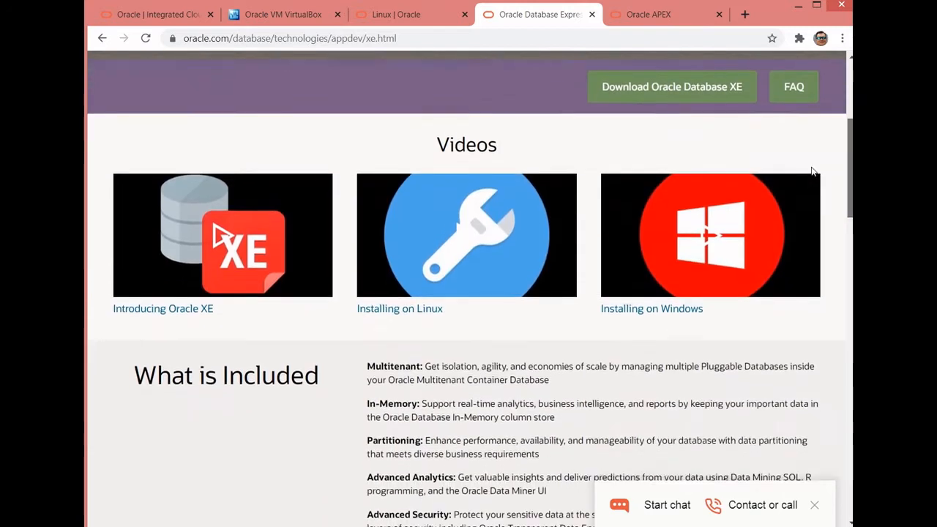
scroll(806, 189, "down", 3)
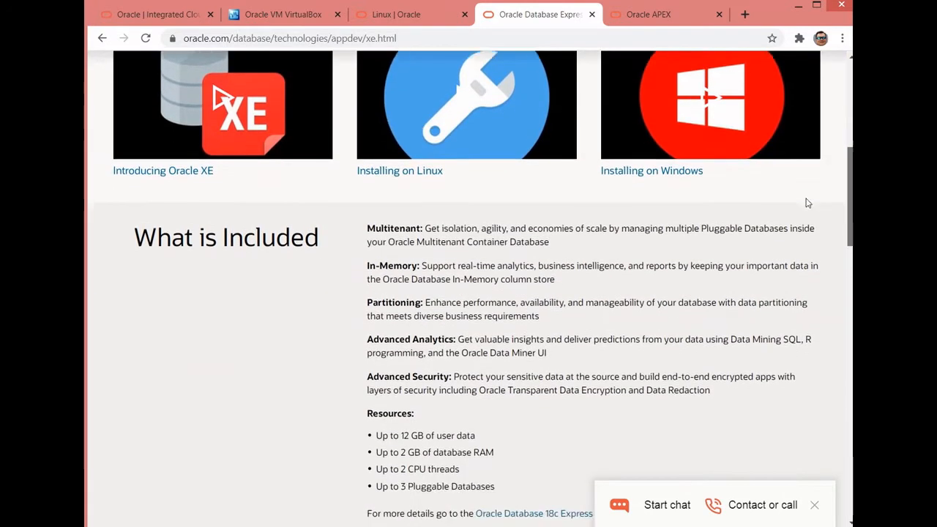
scroll(807, 225, "up", 1)
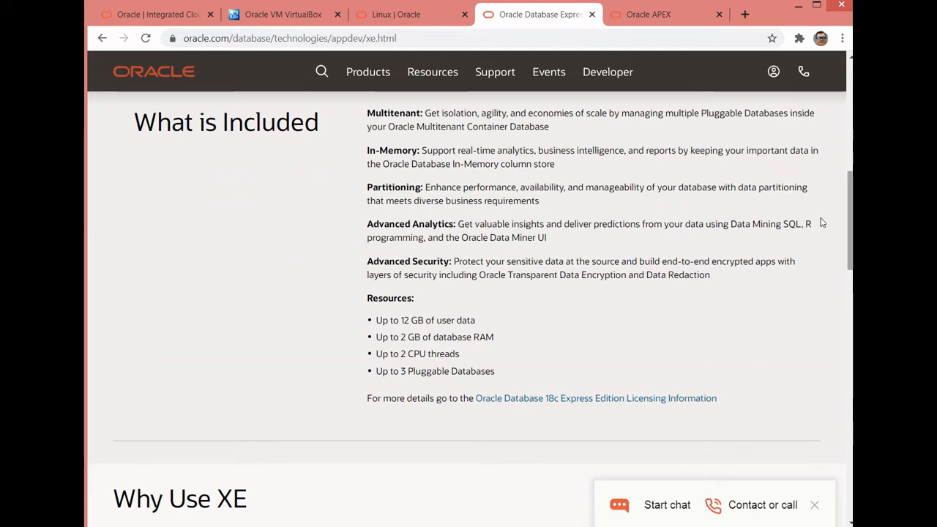
scroll(824, 220, "down", 1)
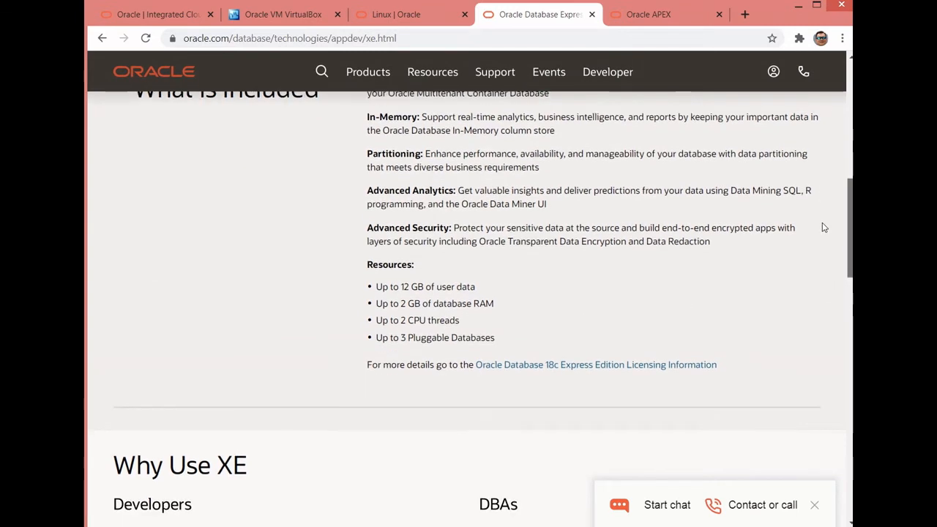
scroll(821, 241, "down", 8)
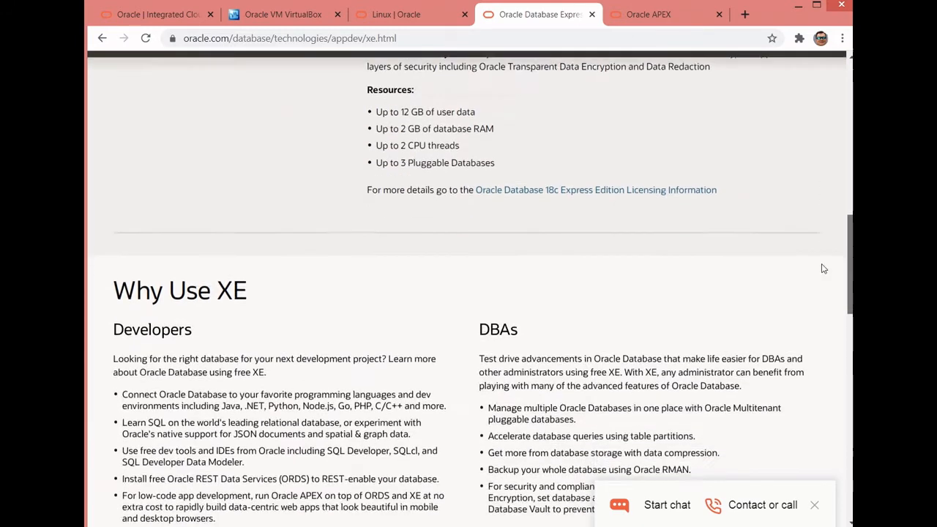
scroll(833, 360, "down", 7)
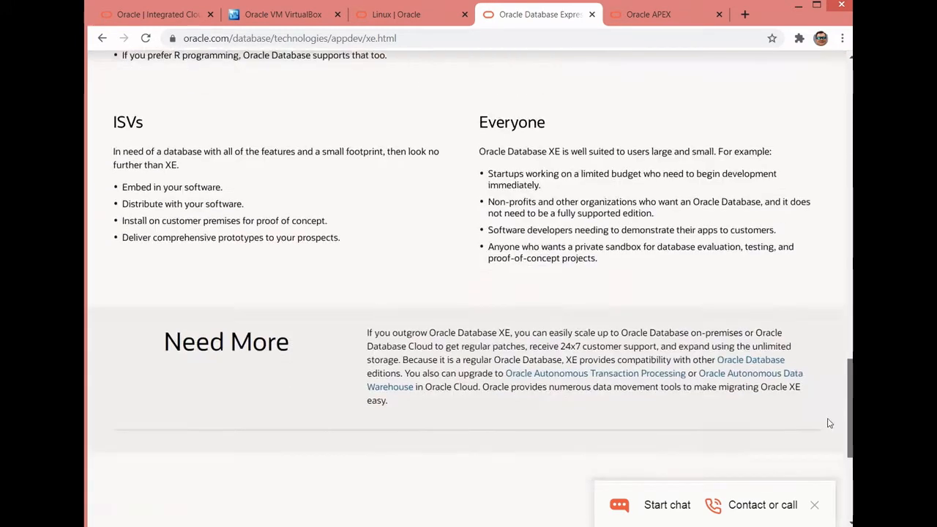
scroll(822, 461, "up", 15)
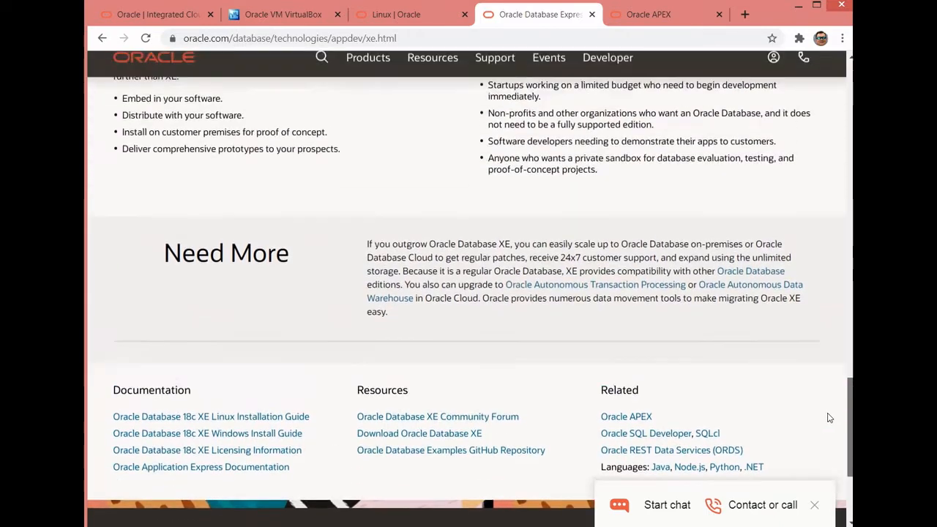
scroll(832, 198, "up", 8)
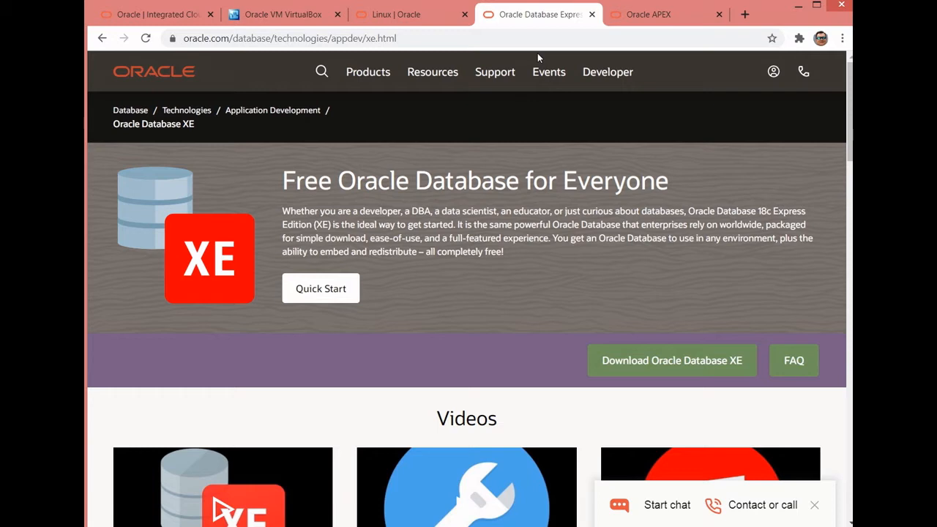
- Read the Oracle APEX page's introduction, including "What is Oracle APEX?", and return to the Oracle home page
left_click(615, 24)
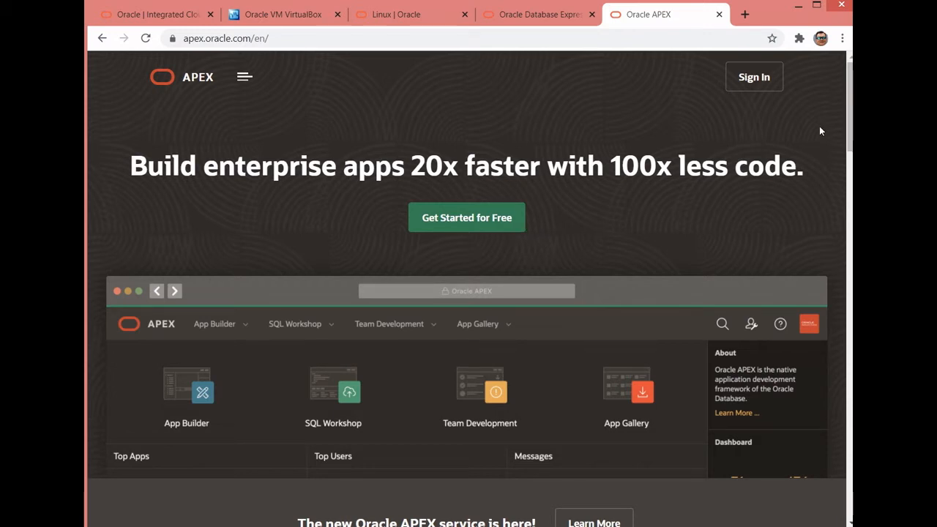
scroll(822, 126, "down", 3)
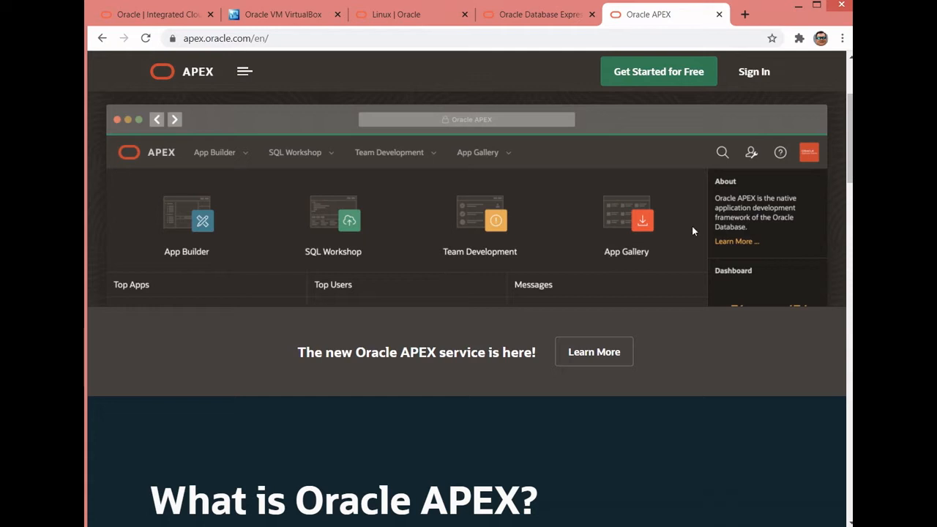
scroll(816, 157, "down", 5)
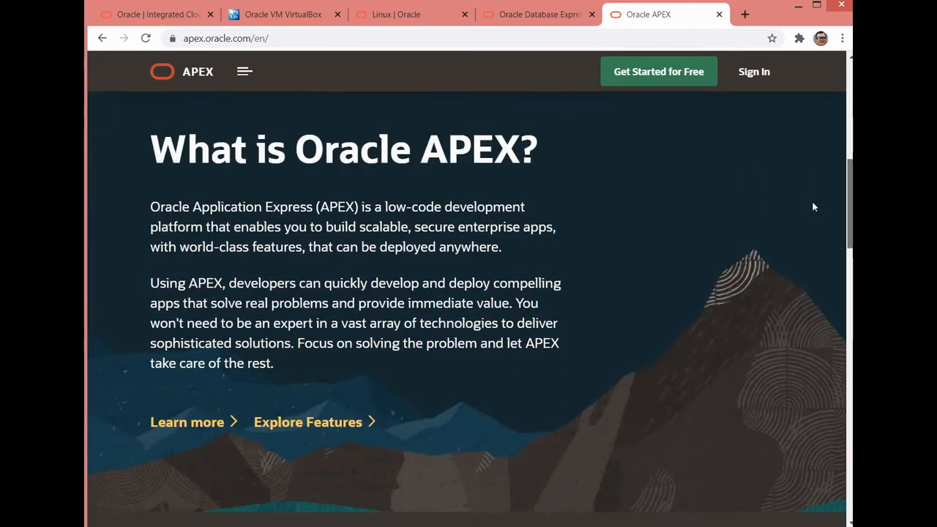
left_click_drag(812, 202, 842, 91)
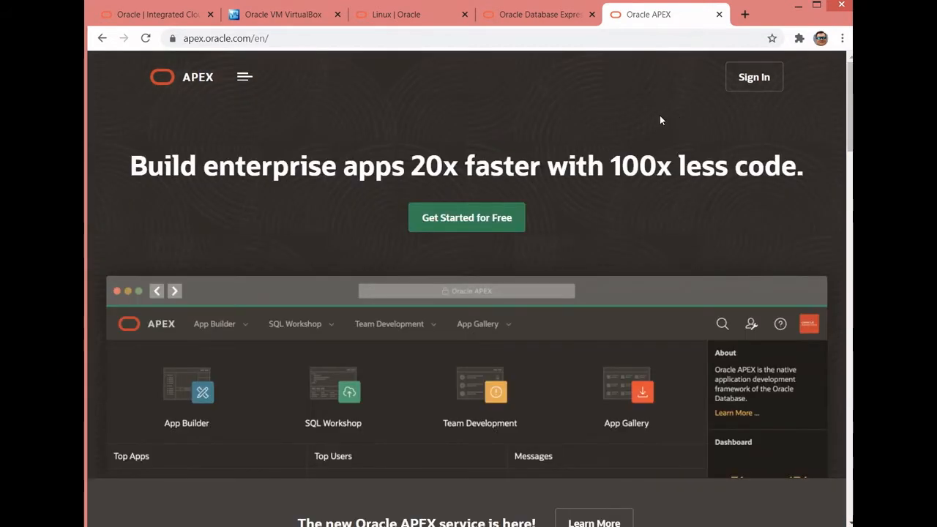
left_click(253, 14)
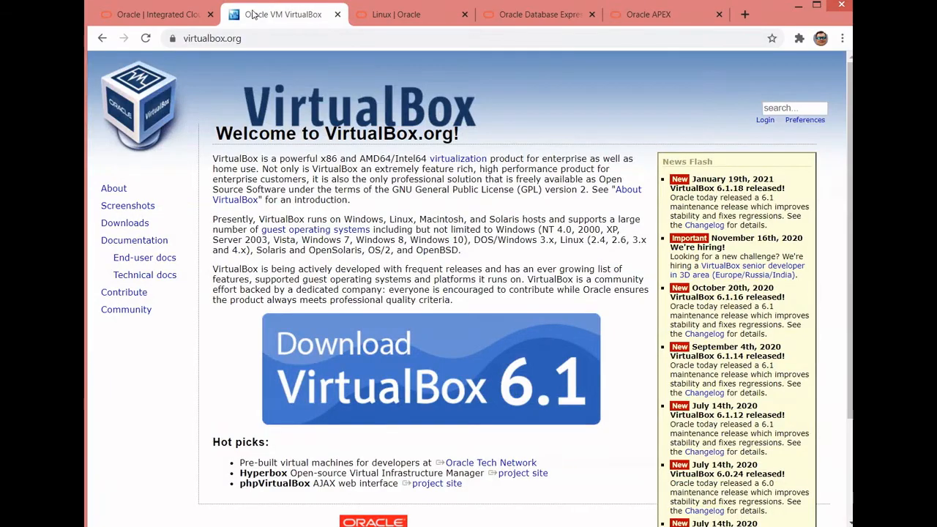
left_click(154, 14)
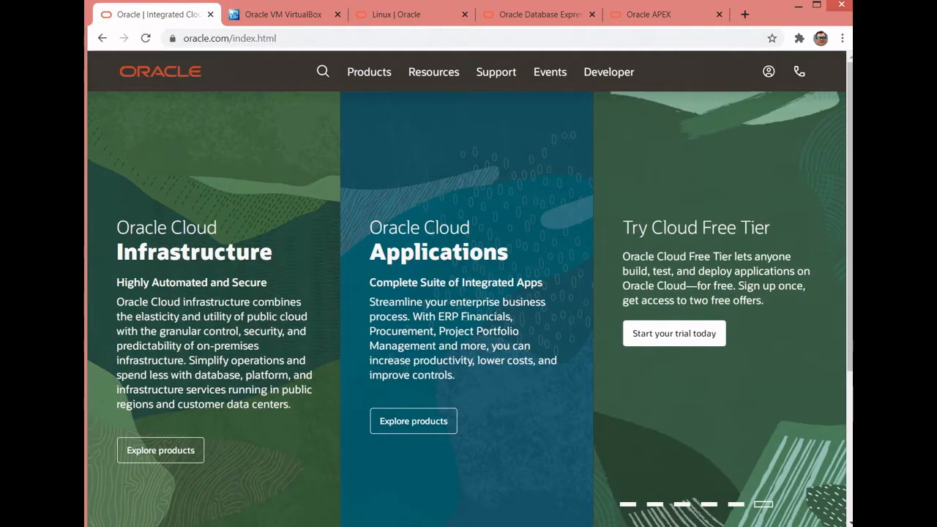
- Switch to Oracle VM VirtualBox Manager and start a new virtual machine named "Oracle Linux"
key("alt+Tab")
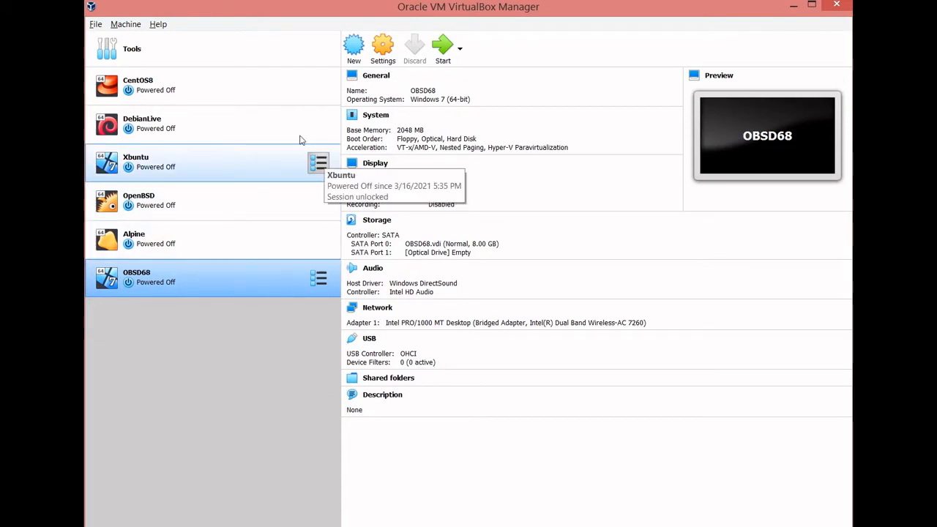
left_click(353, 48)
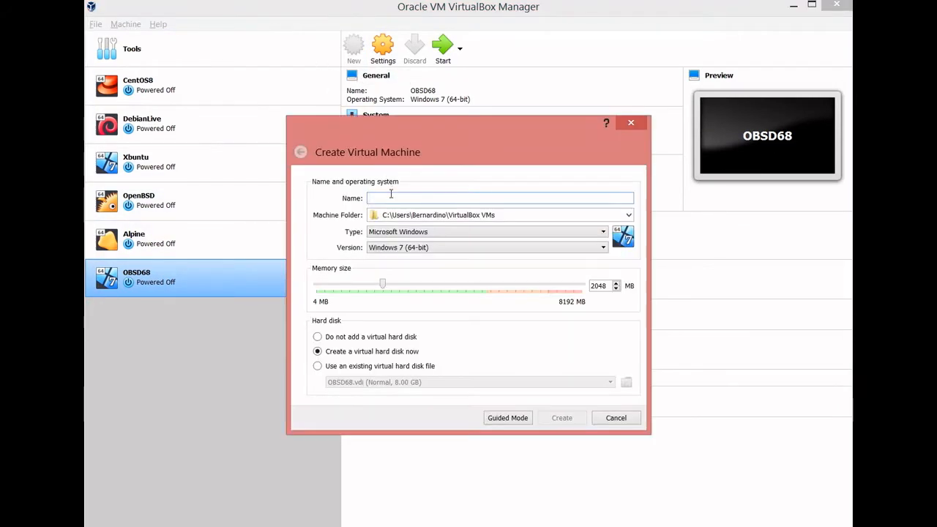
type("O")
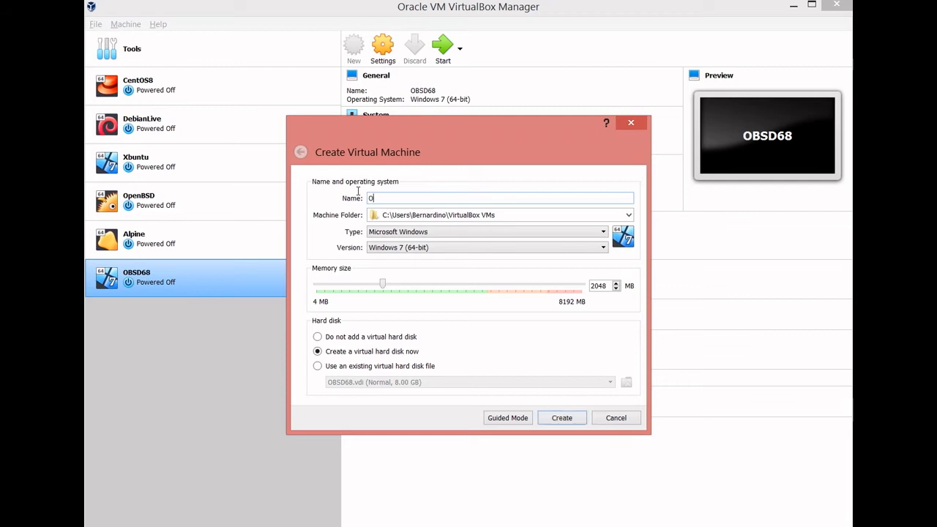
type("racle Linux")
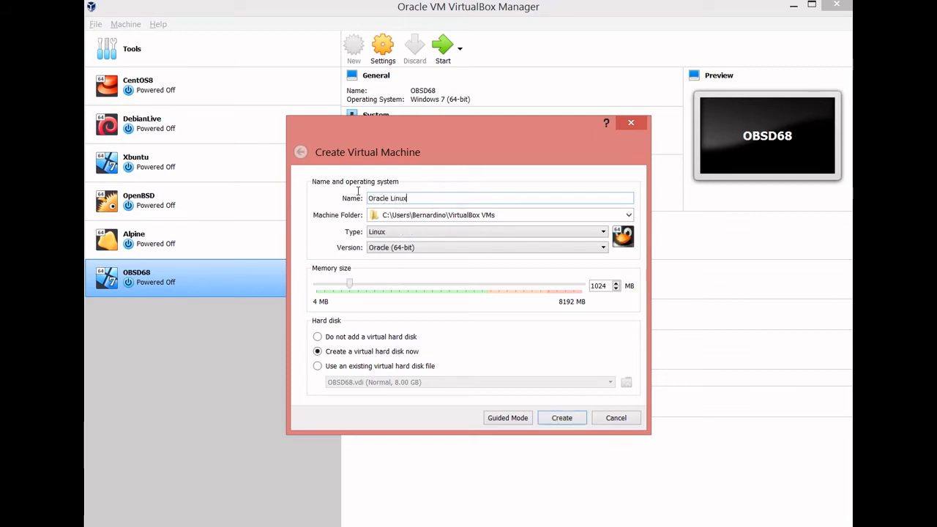
- Set the new machine's memory size to 4000 MB and continue with creating a virtual hard disk
double_click(597, 285)
type("4")
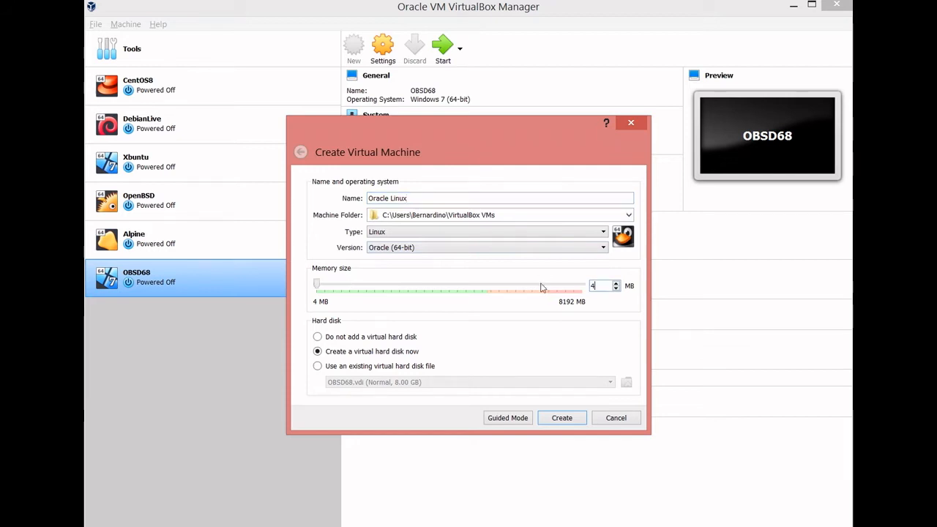
type("000")
key("Tab")
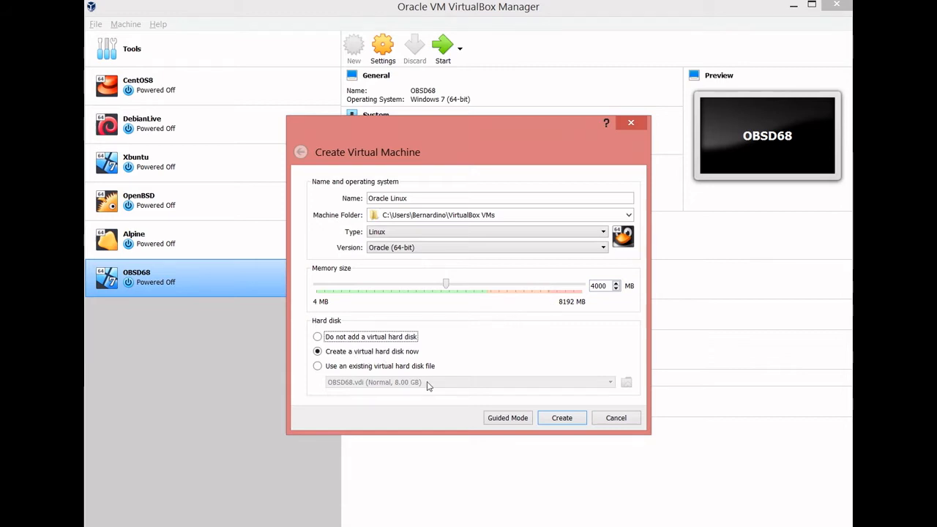
key("Return")
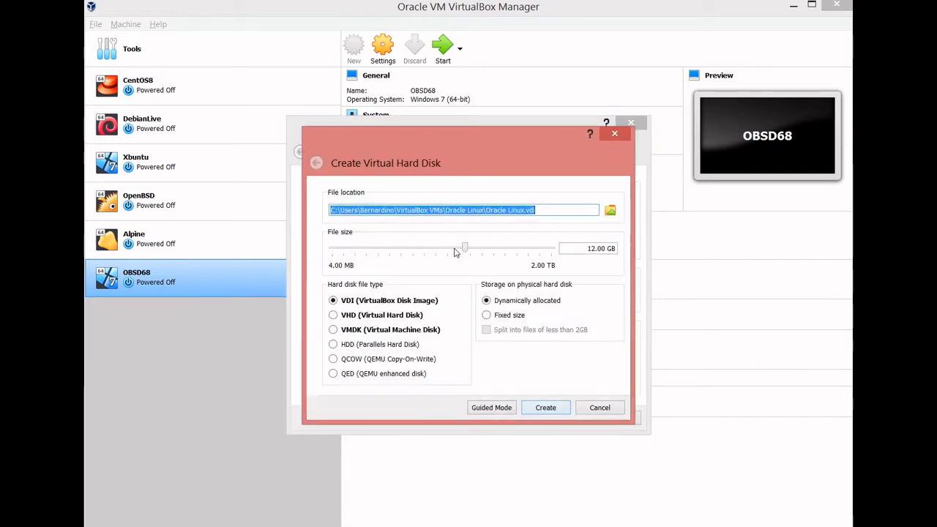
- Set the virtual hard disk's size to 40 GB and create it as a dynamically allocated VDI
left_click(561, 249)
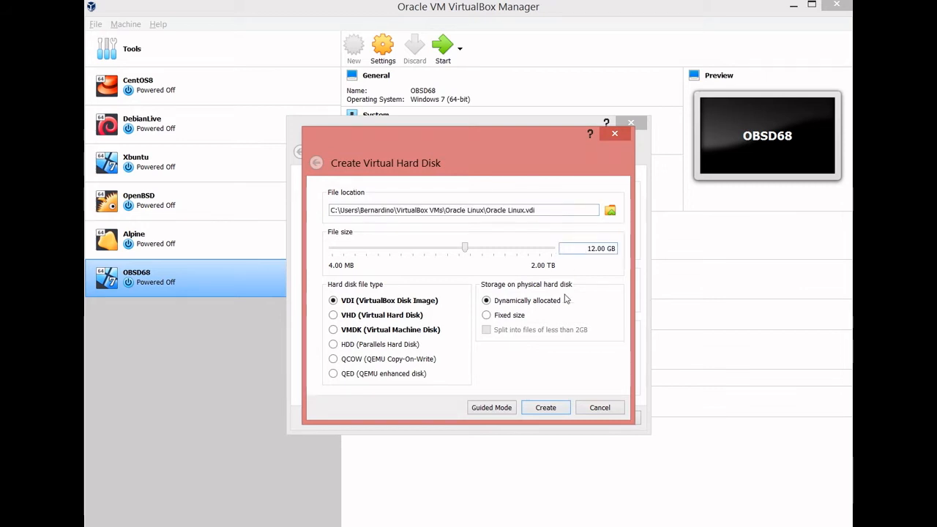
key("Delete")
key("Delete")
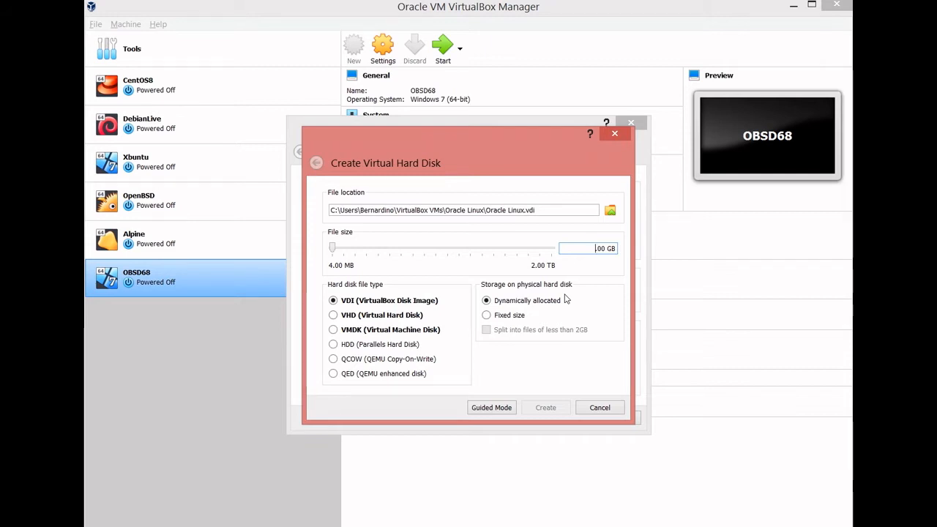
type("40")
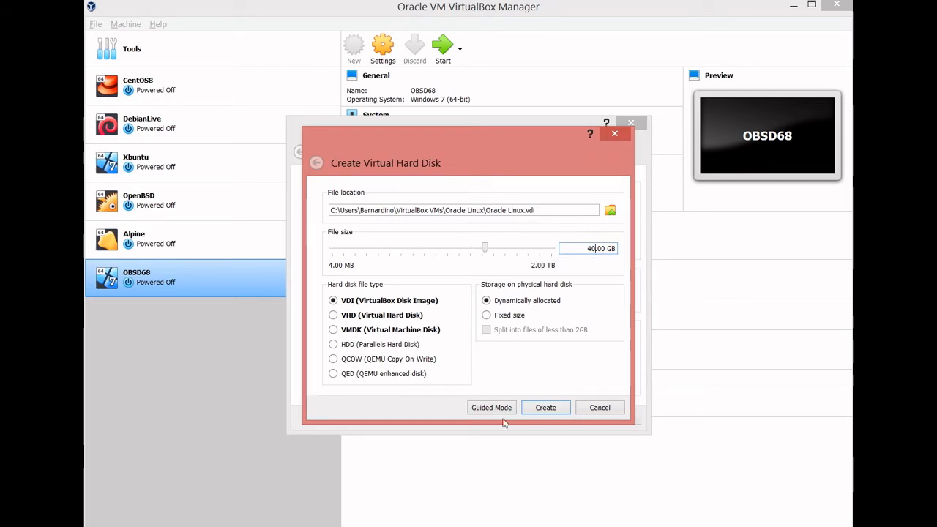
left_click(525, 409)
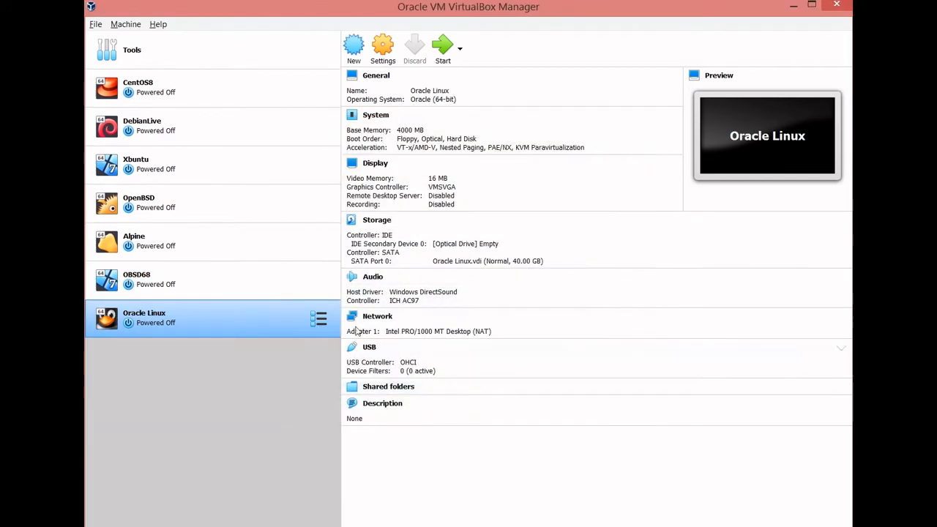
- Open the Oracle Linux machine's settings and set its number of processors to 4
right_click(224, 319)
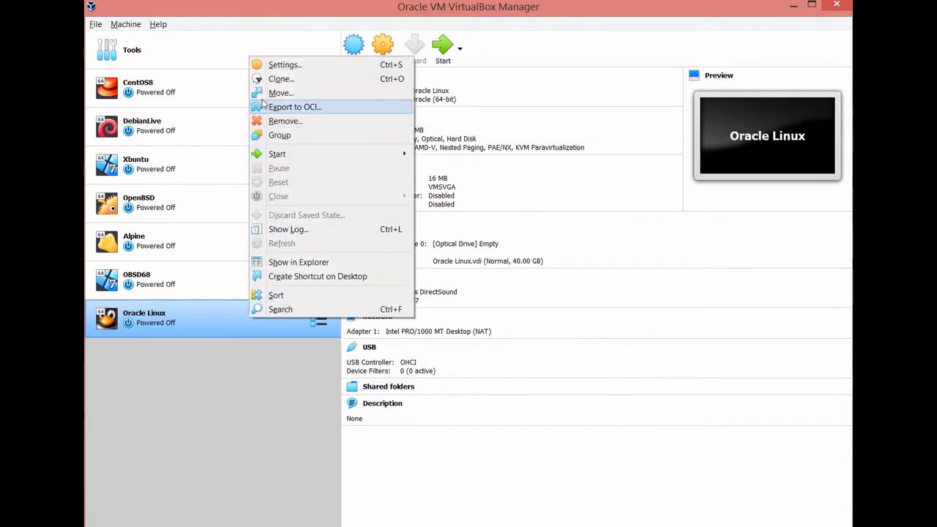
left_click(256, 66)
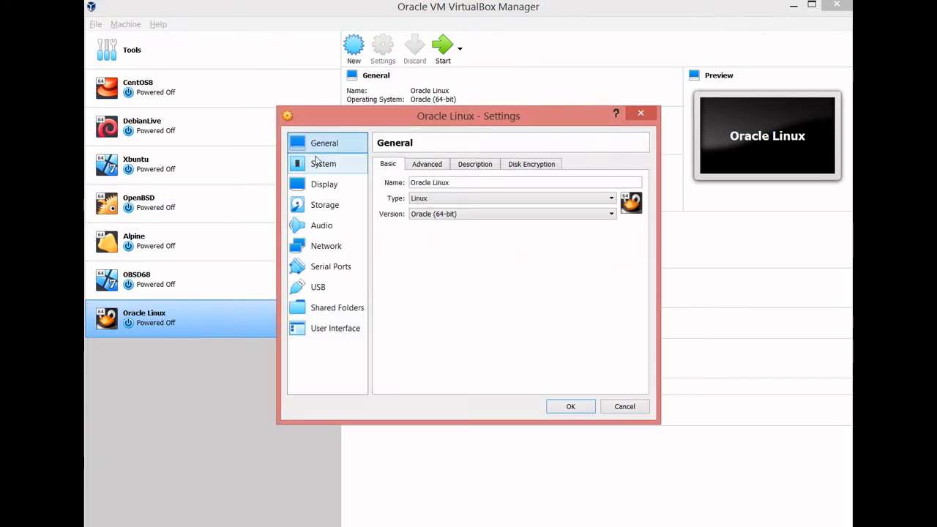
left_click(354, 167)
left_click(451, 164)
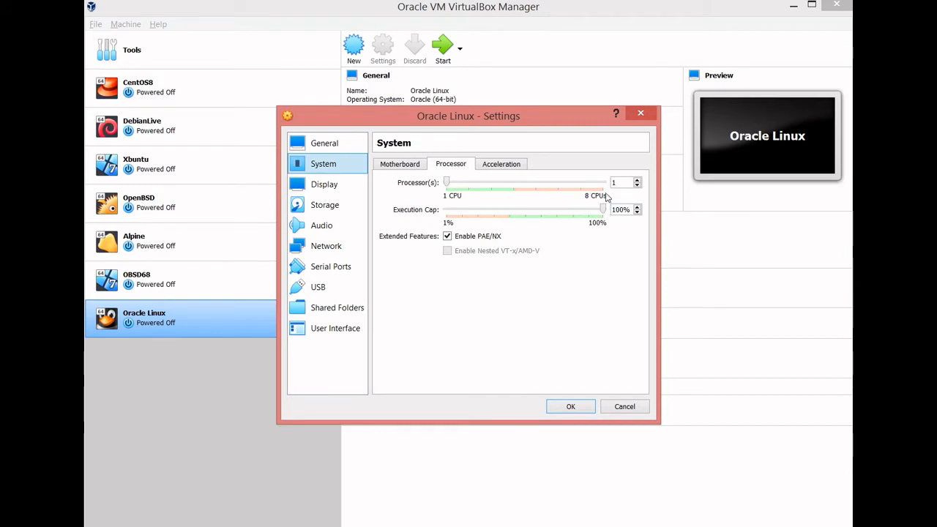
scroll(611, 182, "up", 2)
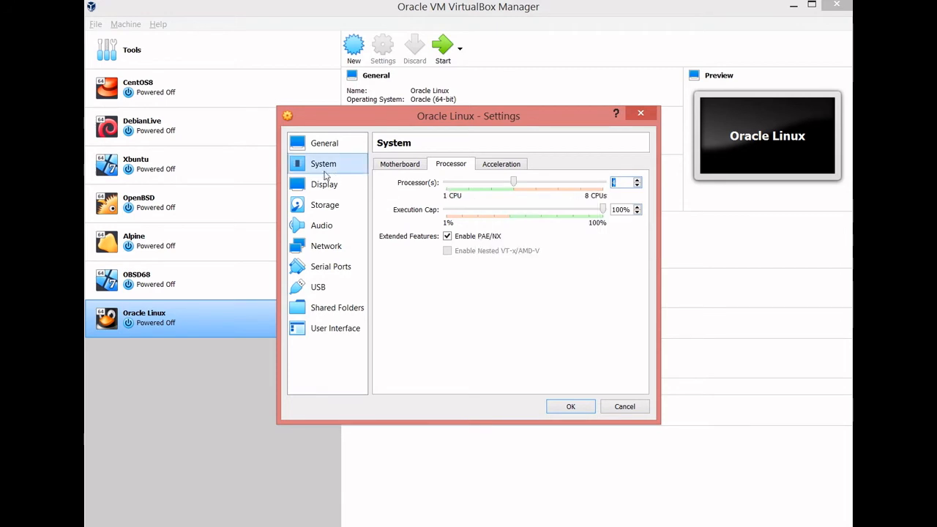
- Review the machine's display, remote display, storage, audio, serial port and USB settings
left_click(300, 186)
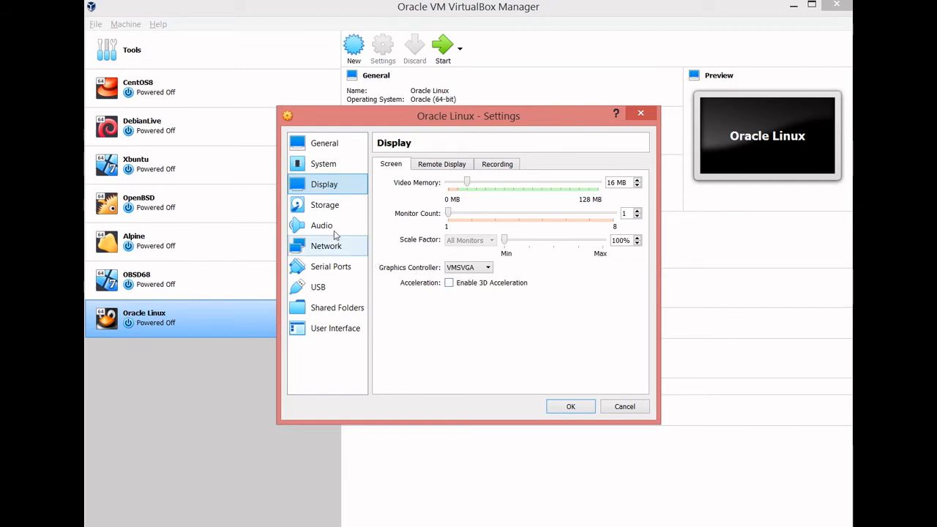
left_click(319, 207)
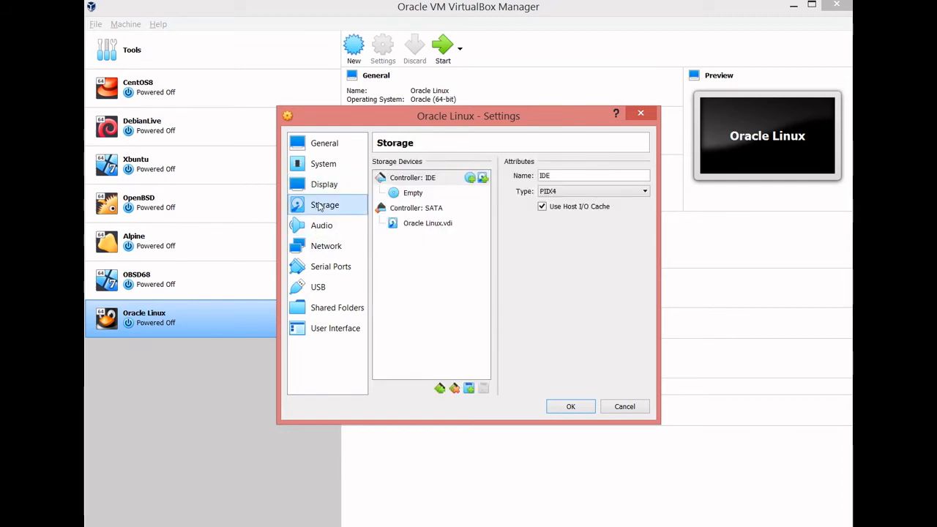
left_click(315, 165)
left_click(315, 184)
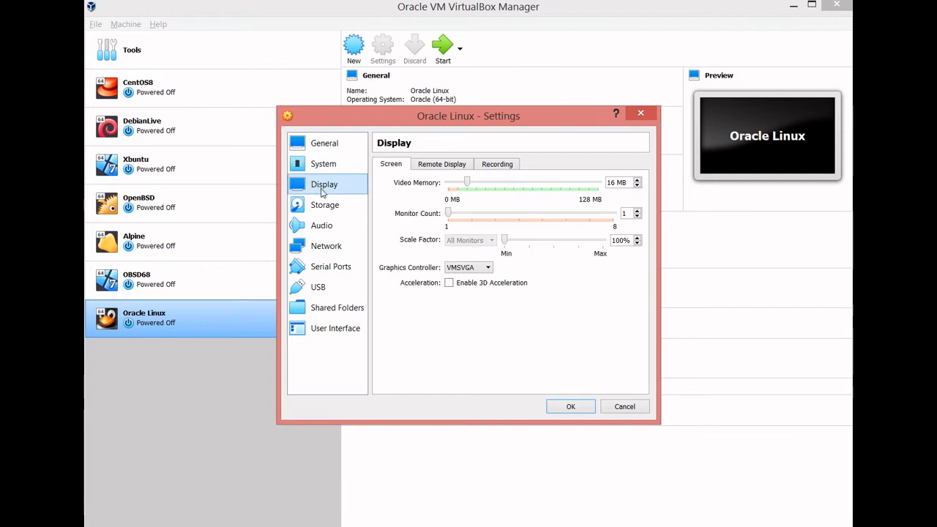
left_click(410, 167)
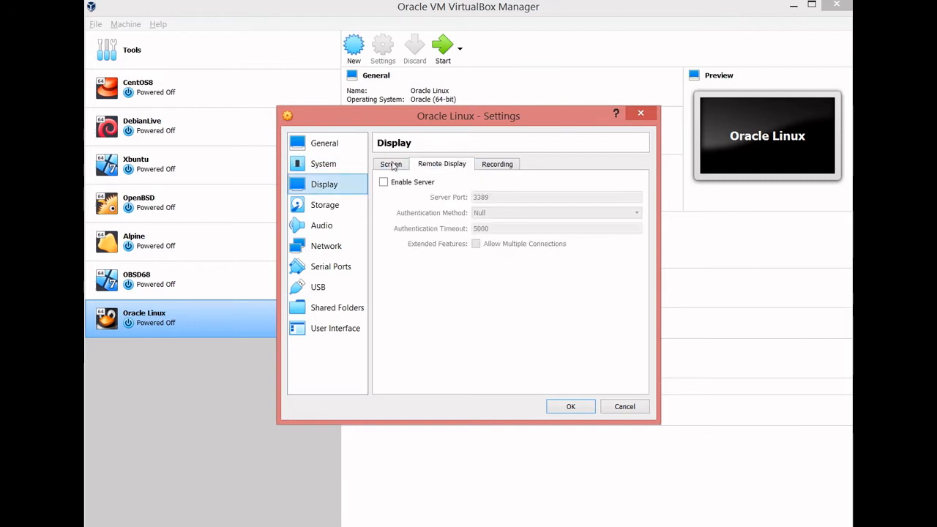
left_click(375, 165)
left_click(310, 226)
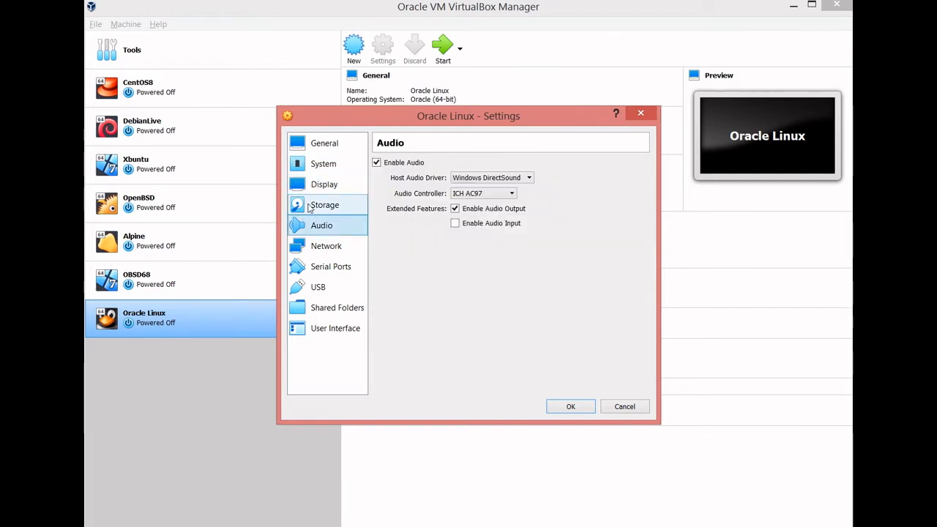
left_click(318, 268)
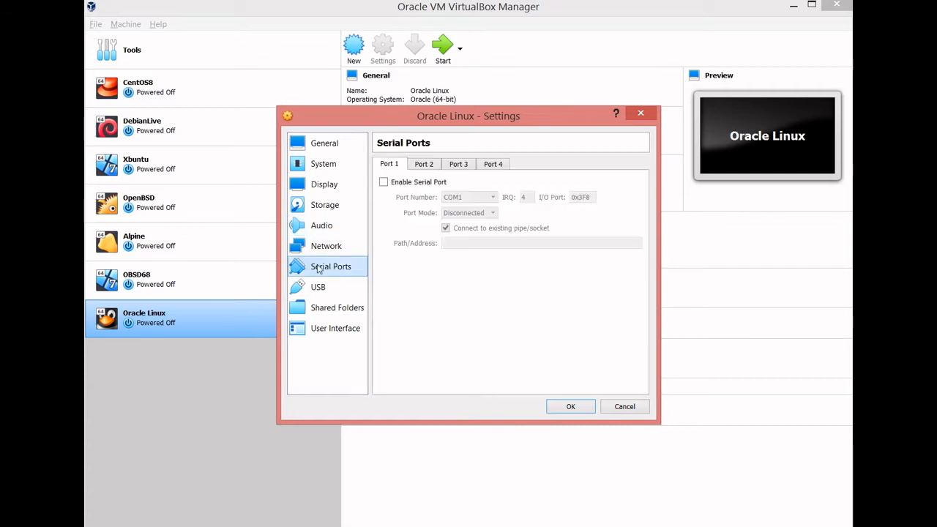
left_click(318, 288)
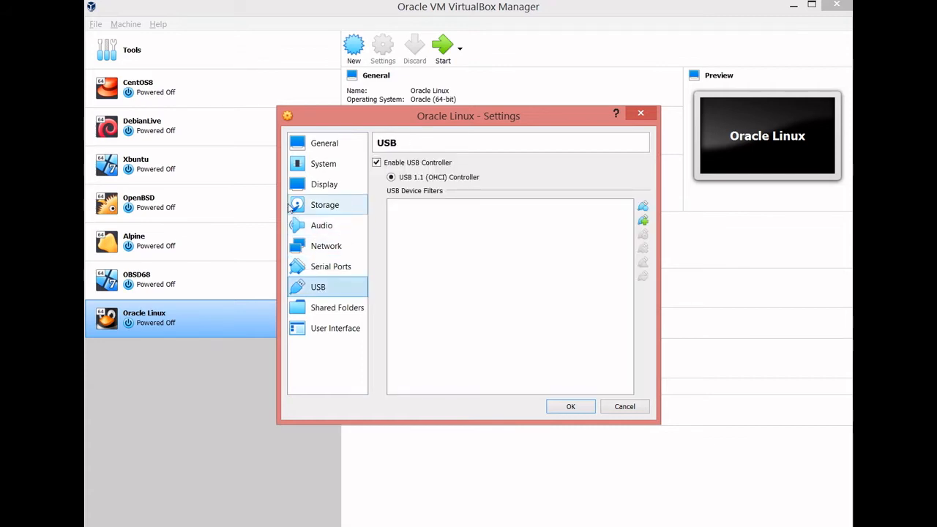
- Recheck the processor settings and examine the graphics controller options available for the display
left_click(305, 150)
left_click(308, 165)
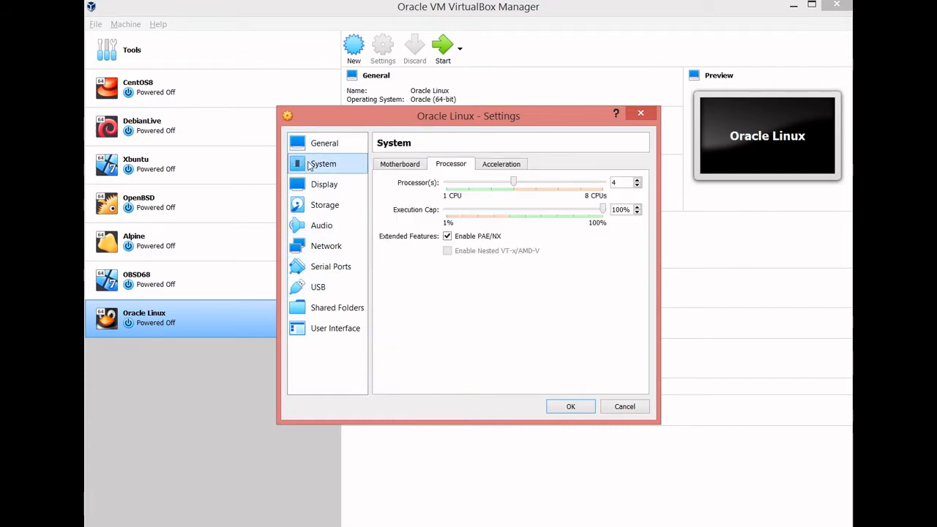
left_click(311, 184)
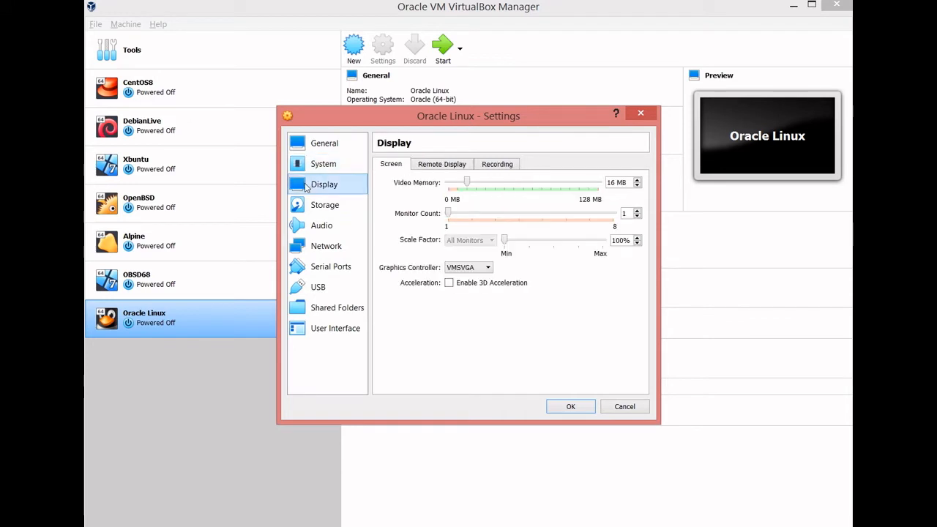
left_click(467, 268)
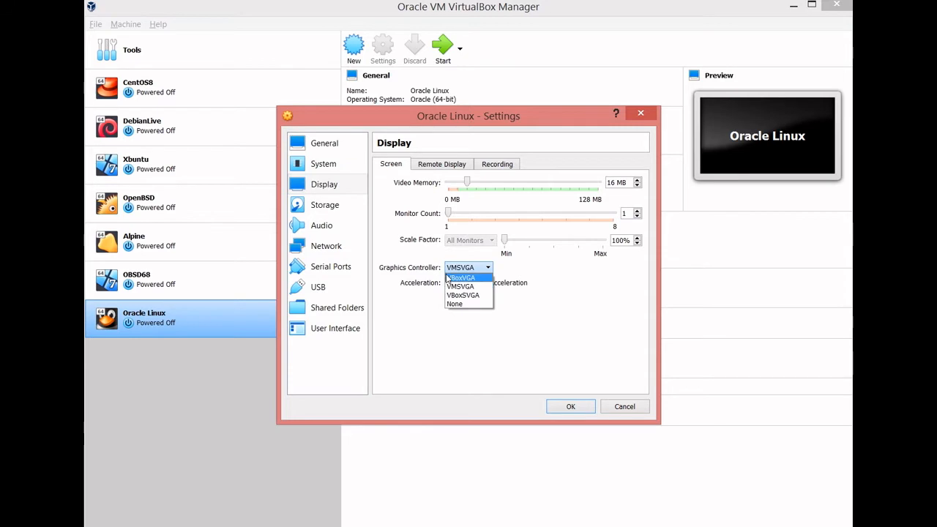
left_click(485, 269)
- Review the storage, audio, network, serial port, USB, shared folder and user interface settings, plus the general advanced, description and disk encryption options
left_click(319, 207)
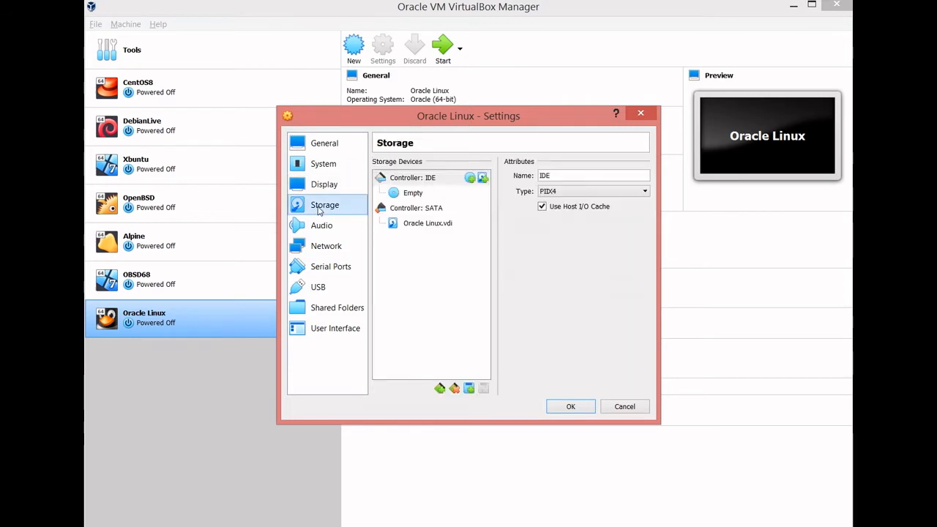
left_click(315, 226)
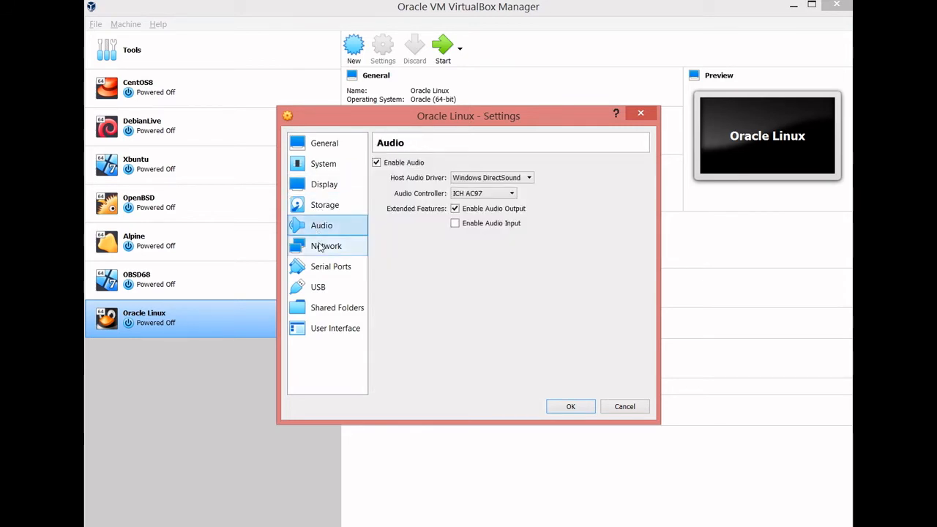
left_click(320, 246)
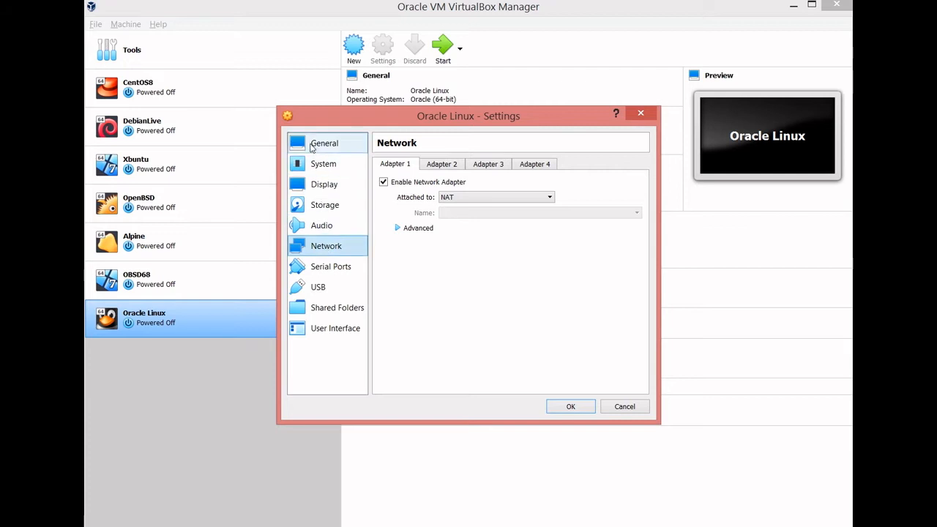
left_click(323, 268)
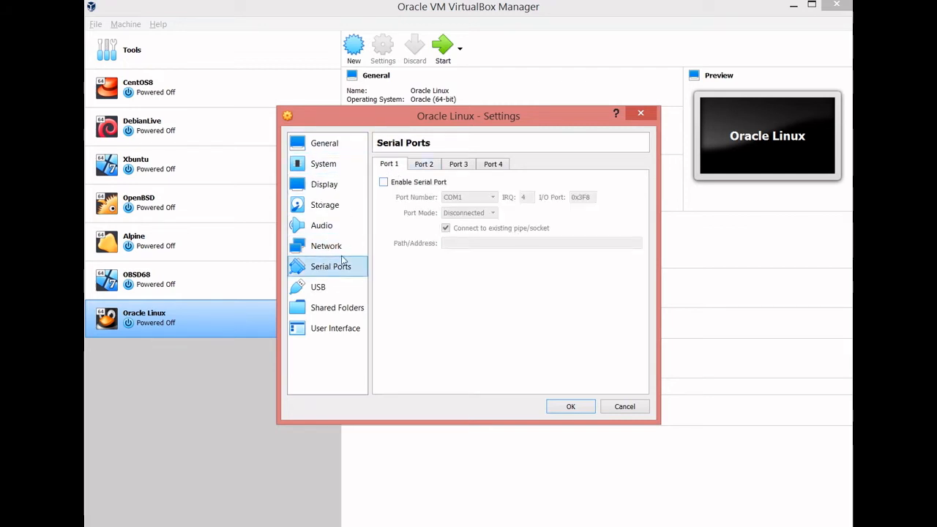
left_click(316, 290)
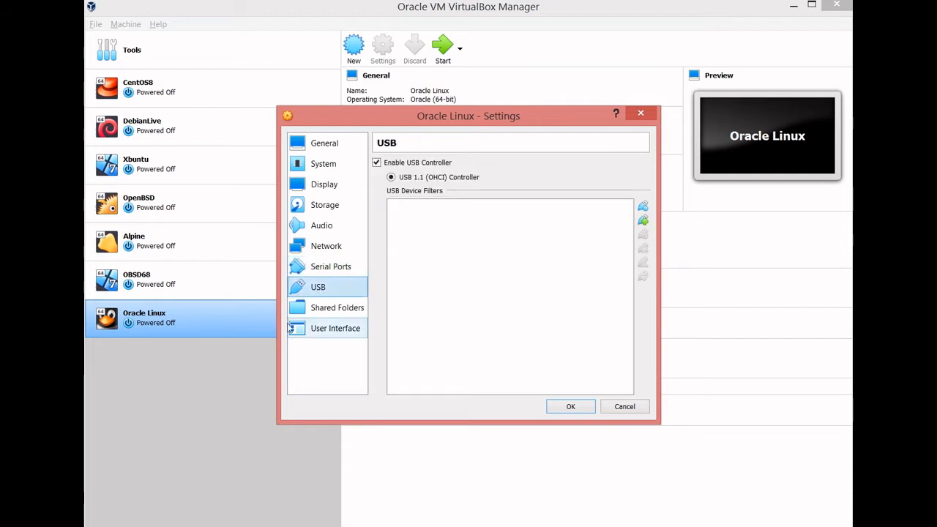
left_click(316, 310)
left_click(313, 327)
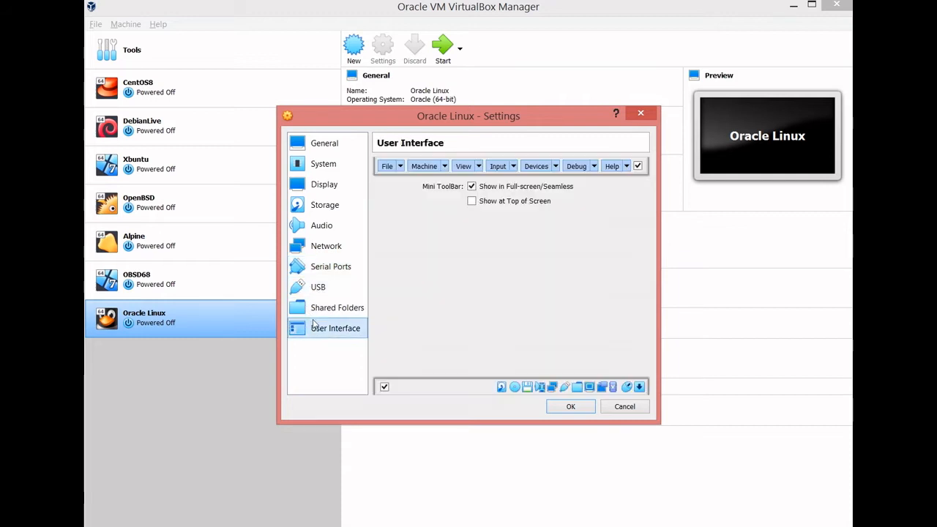
left_click(306, 145)
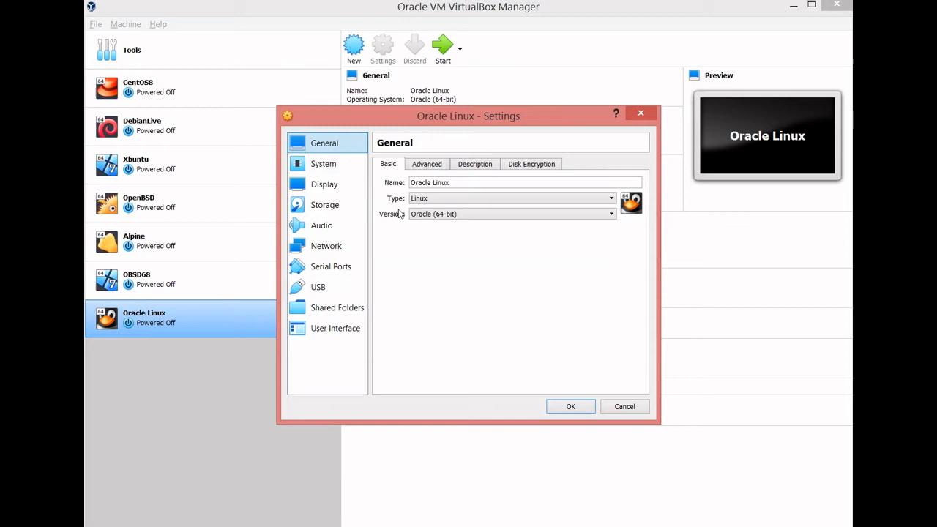
left_click(410, 166)
left_click(459, 162)
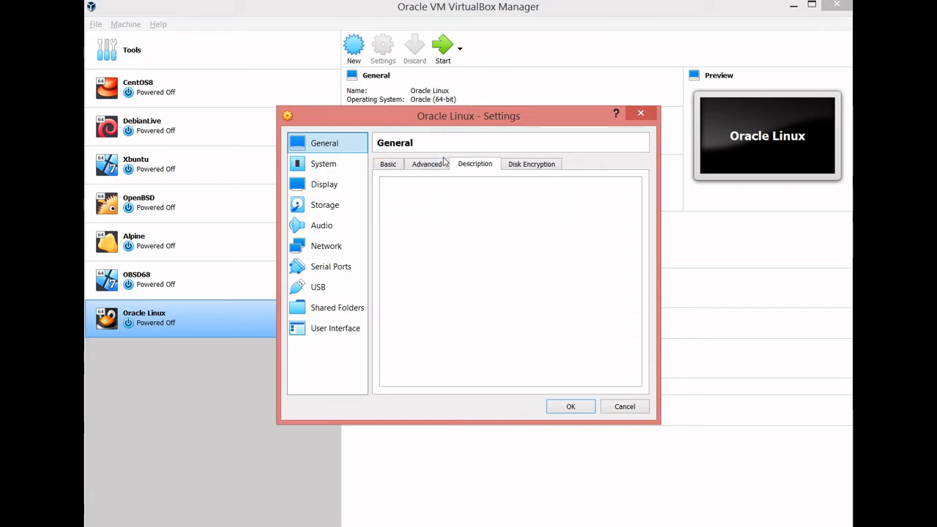
left_click(504, 164)
- Set the machine's pointing device to USB Tablet and recheck its processor settings
left_click(320, 167)
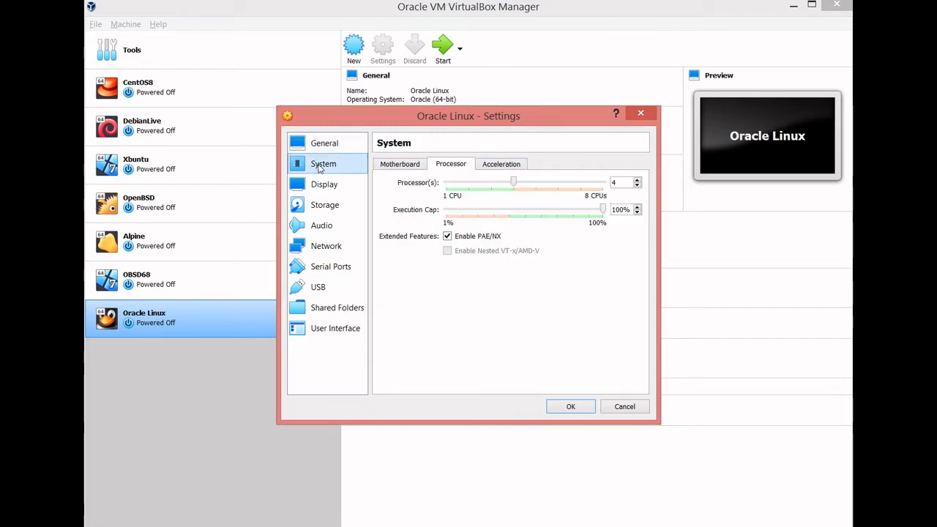
left_click(387, 166)
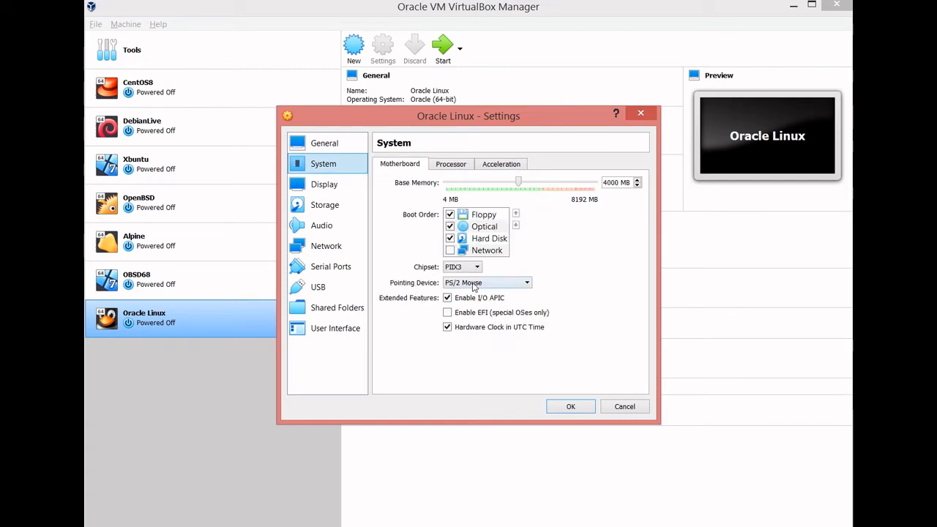
left_click(503, 284)
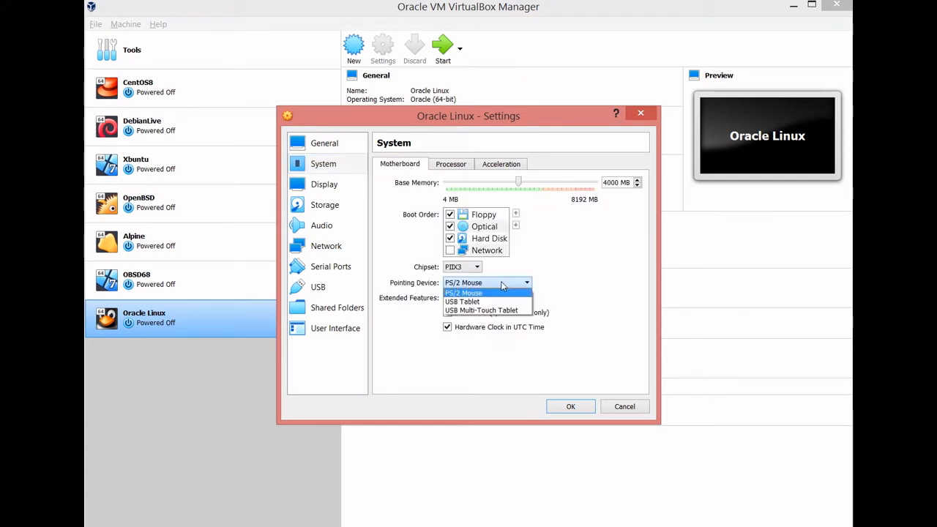
left_click(463, 303)
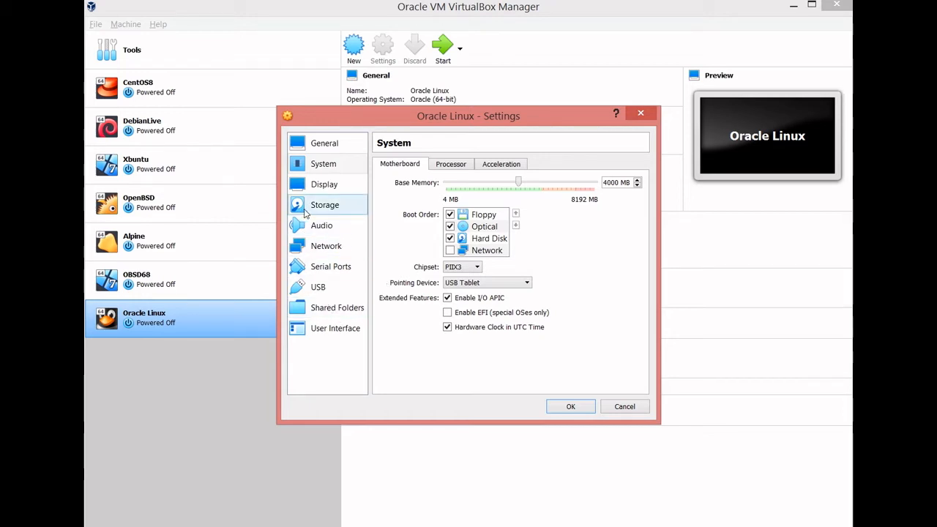
left_click(435, 164)
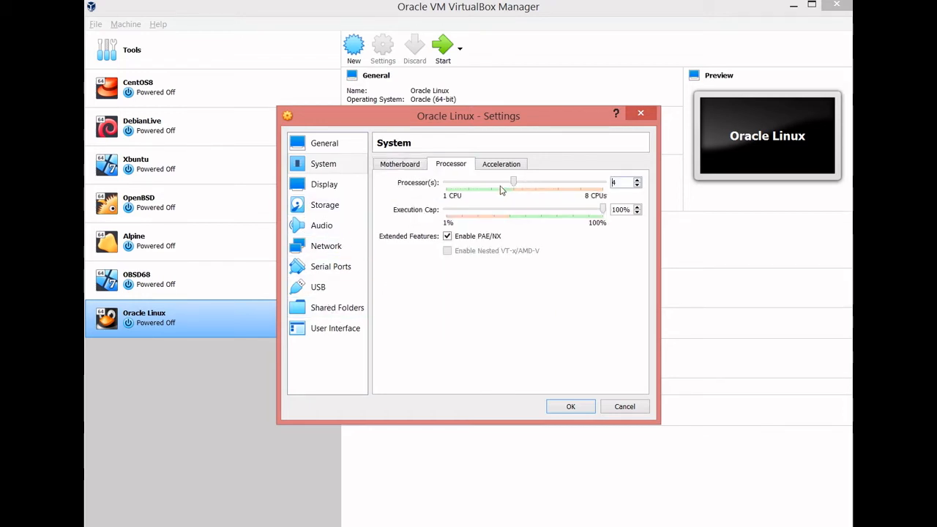
- Add a TCP port forwarding rule to network Adapter 1 with host IP 127.0.0.1 and host port 2222
left_click(320, 247)
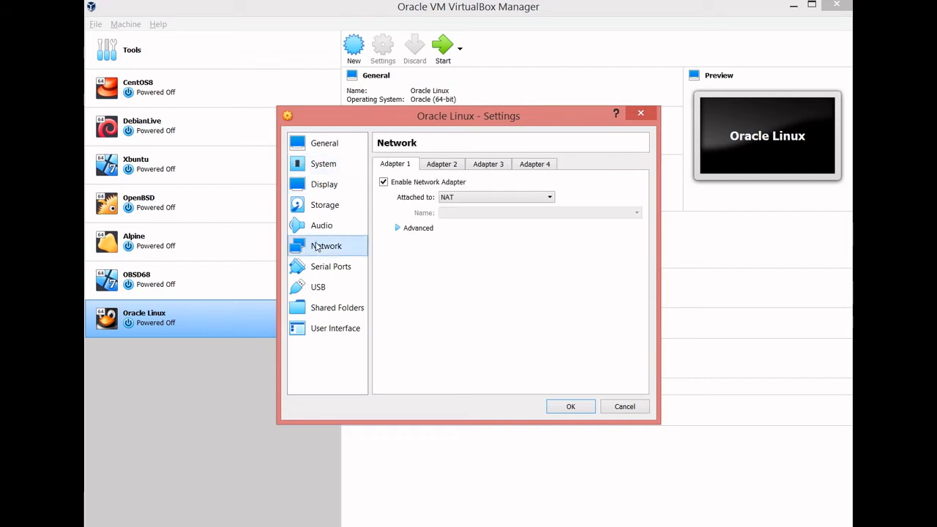
left_click(380, 229)
left_click(468, 309)
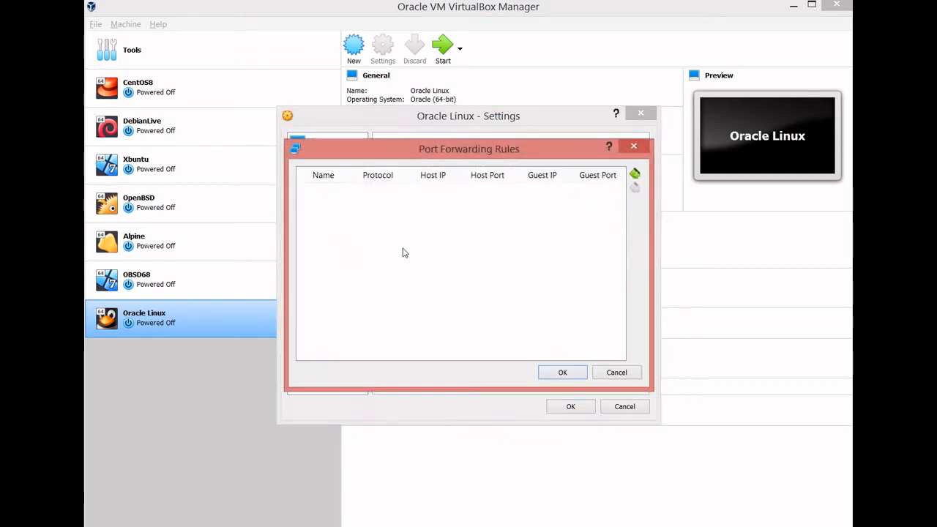
left_click(634, 173)
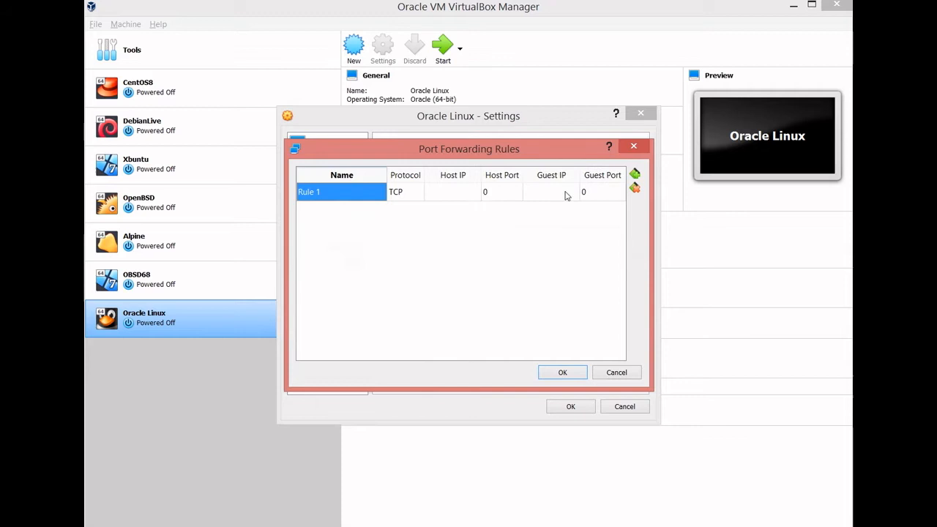
left_click(434, 192)
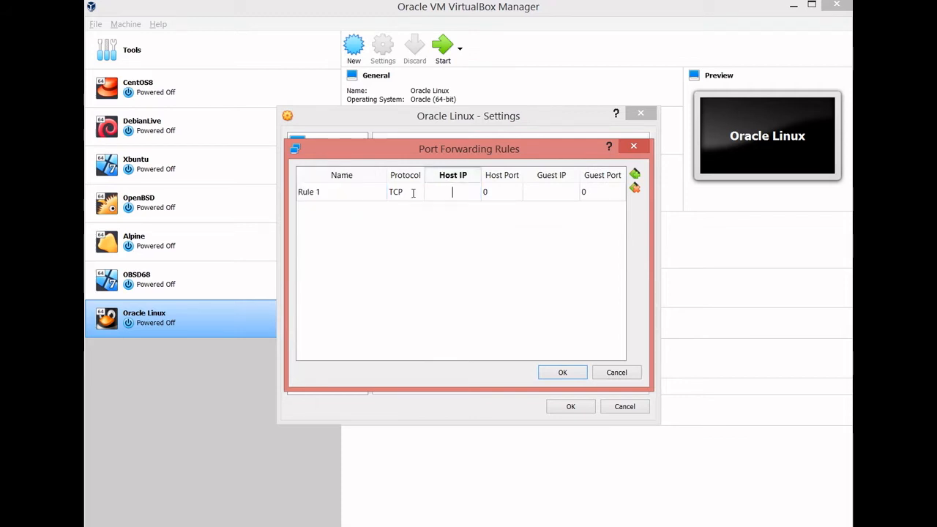
type("127.0.0.1")
key("Tab")
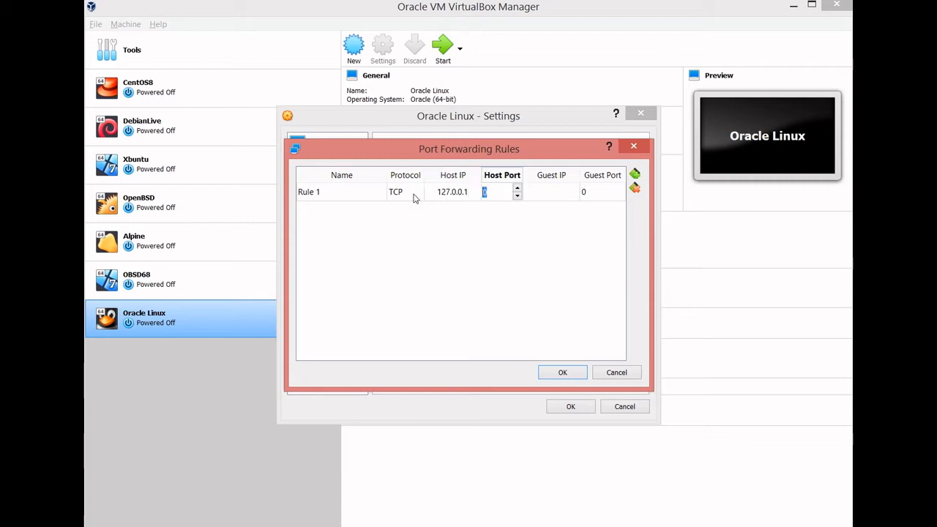
type("2222")
key("Tab")
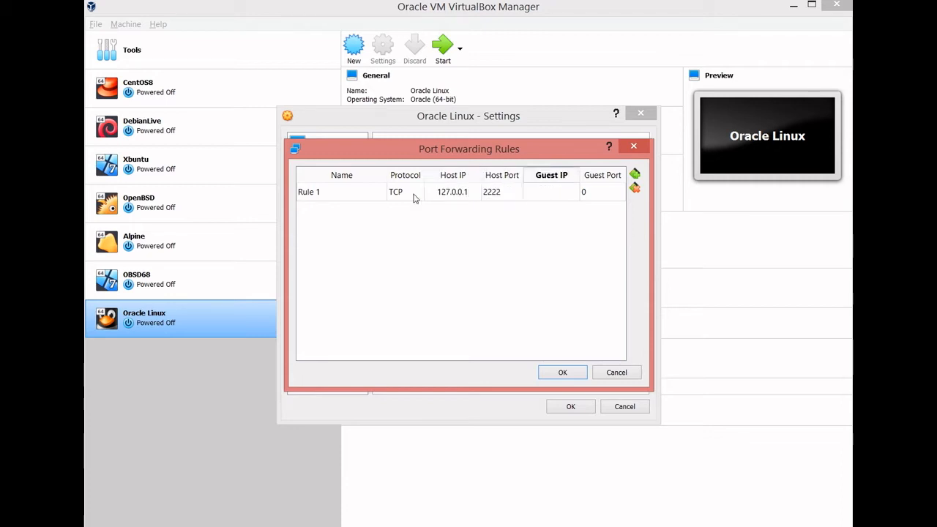
- Set the forwarding rule's guest IP to 10.0.2.15 and its guest port to 22
type("10.0.2.15")
key("Tab")
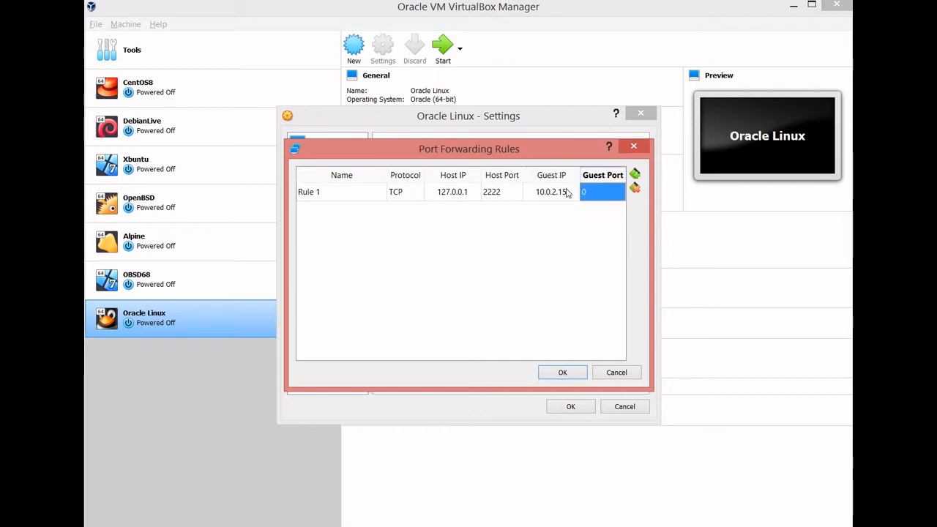
type("22")
key("Return")
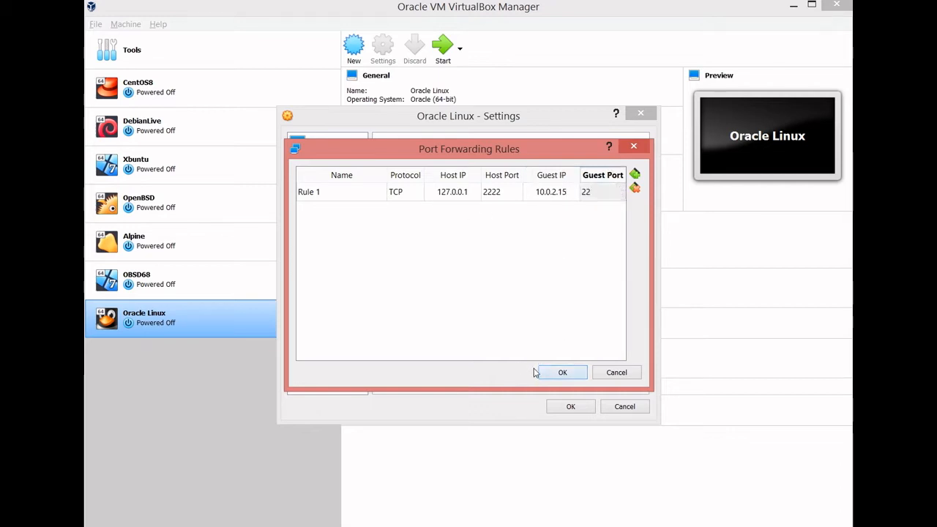
- Accept the port forwarding rule and recheck the machine's processor and disk encryption settings
left_click(541, 372)
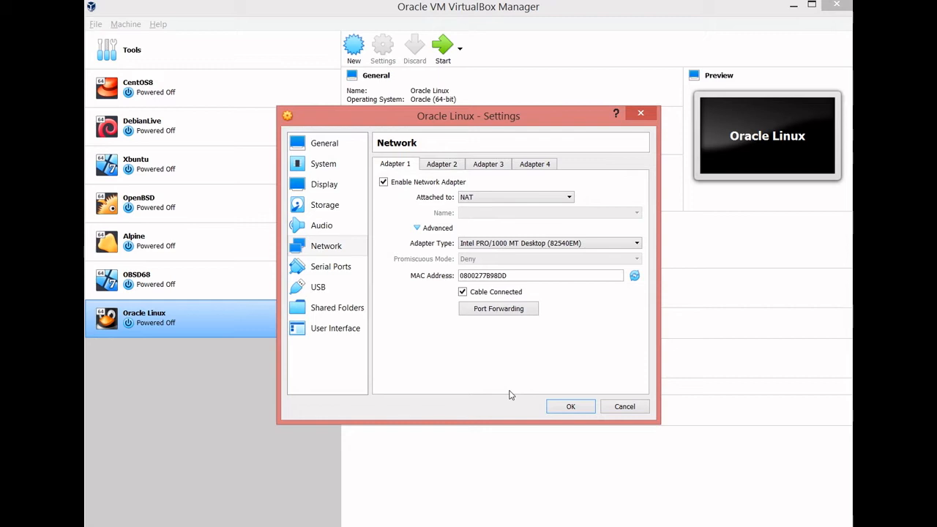
left_click(324, 164)
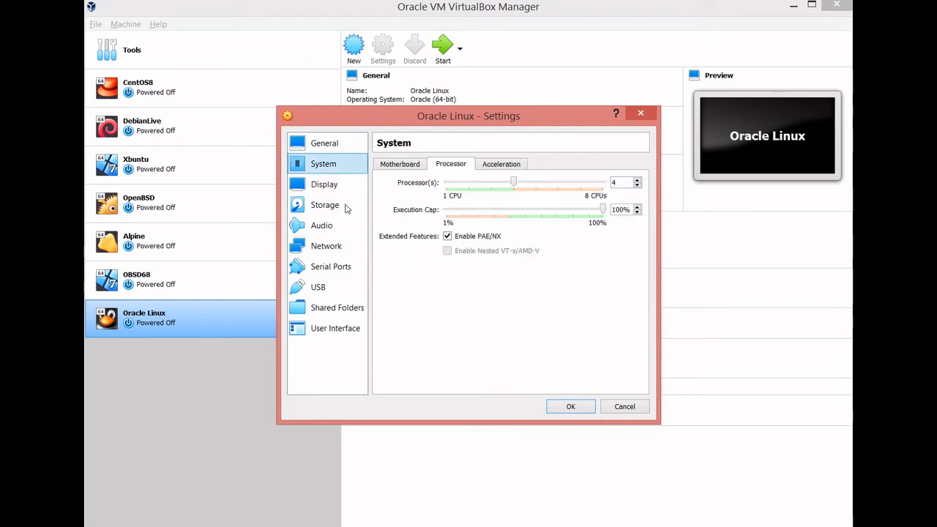
left_click(302, 144)
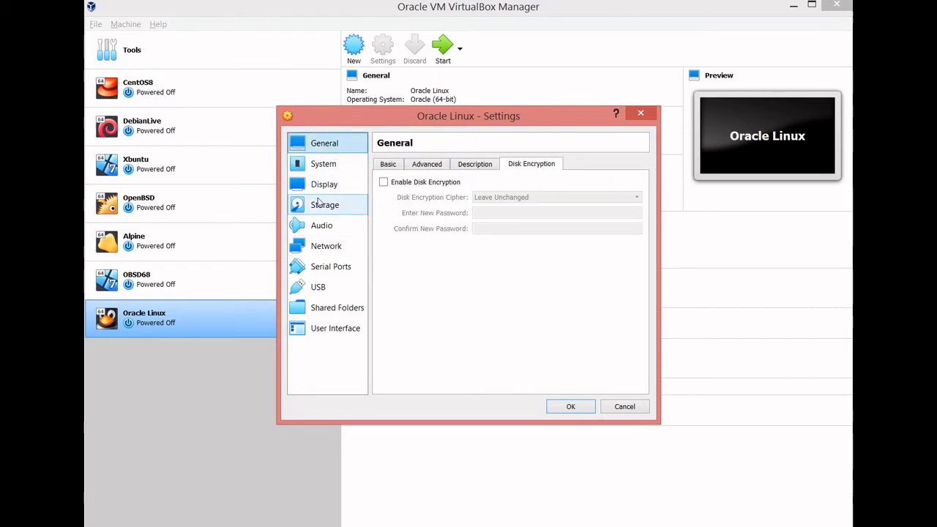
- Insert OracleLinux-R8-U3-x86_64-dvd.iso into the machine's empty IDE optical drive and save the settings
left_click(319, 205)
left_click(381, 193)
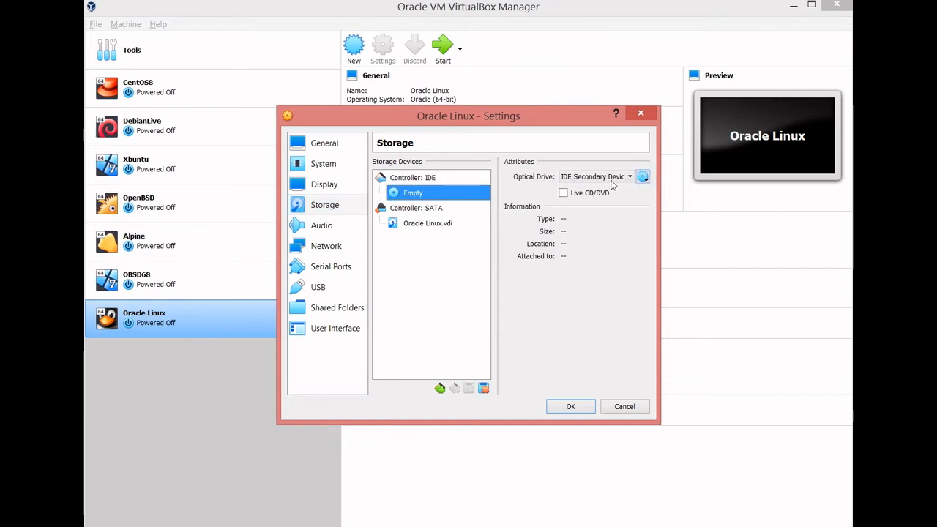
left_click(643, 176)
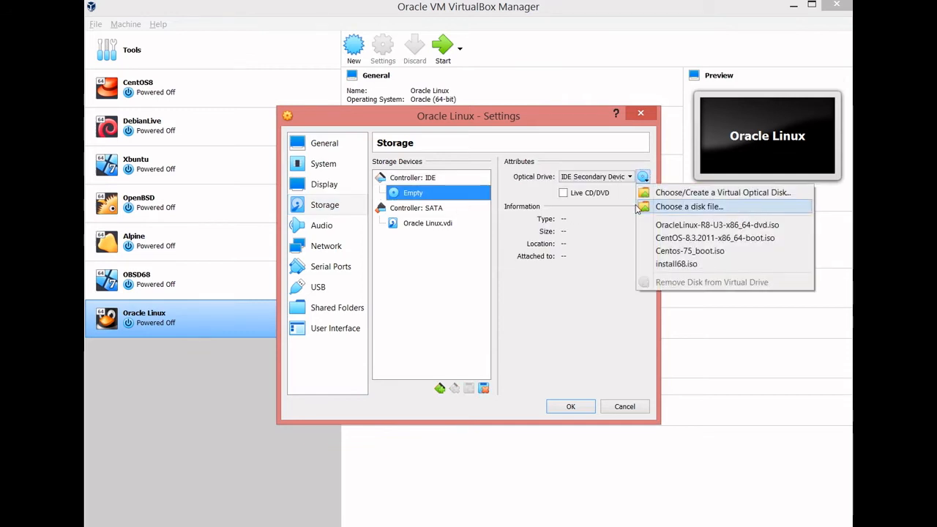
left_click(642, 226)
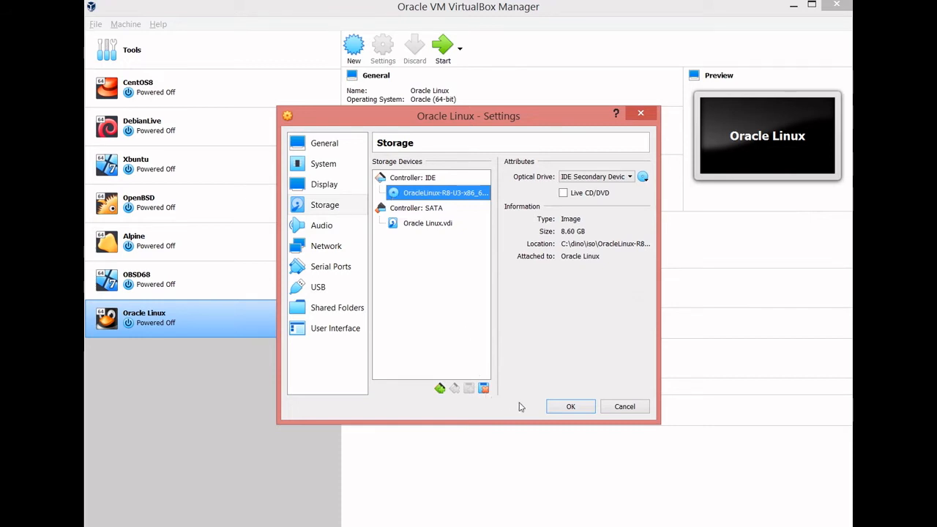
key("Return")
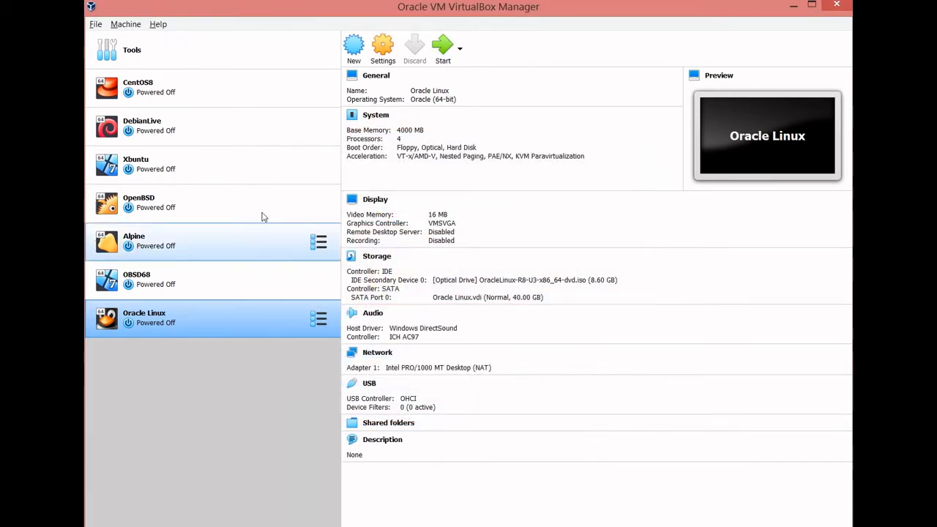
left_click(443, 47)
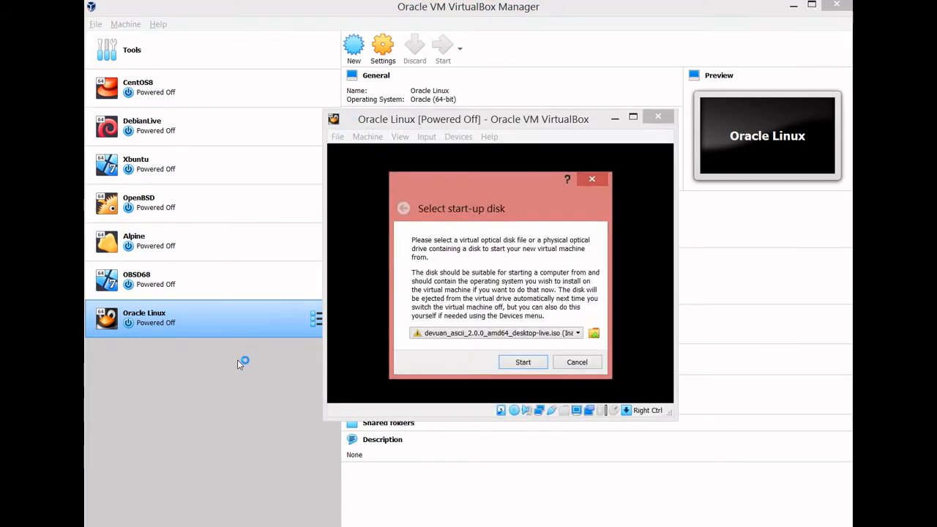
left_click(544, 366)
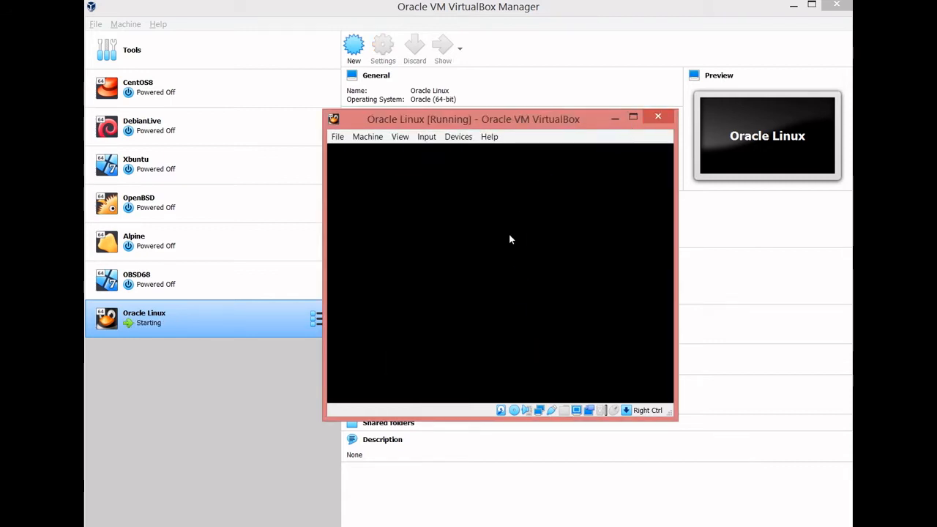
left_click(658, 117)
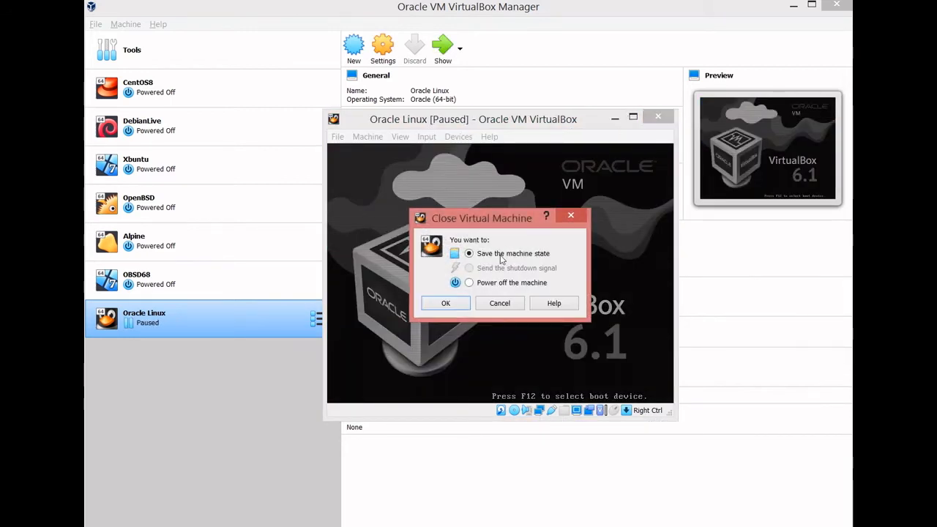
left_click(469, 283)
left_click(424, 302)
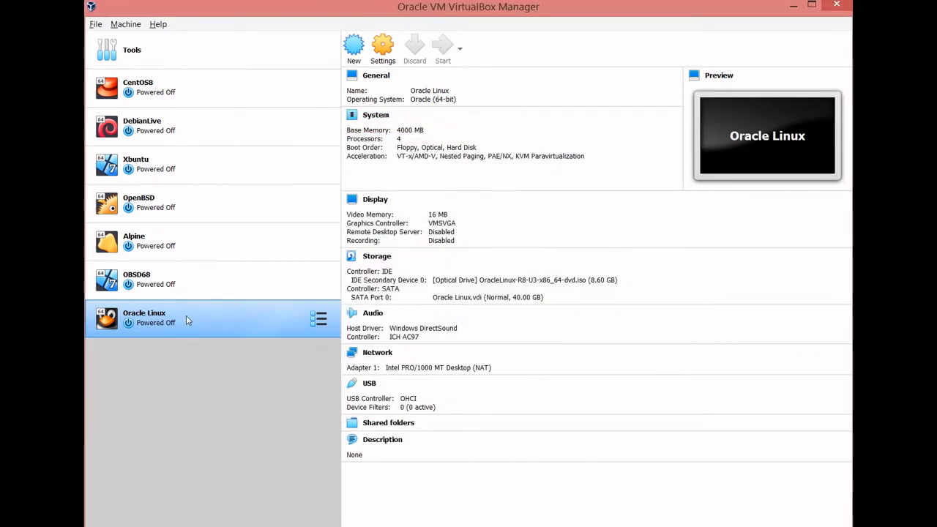
- Reselect the Oracle Linux disk image file for the IDE optical drive, save the settings and start the machine
right_click(186, 316)
left_click(210, 59)
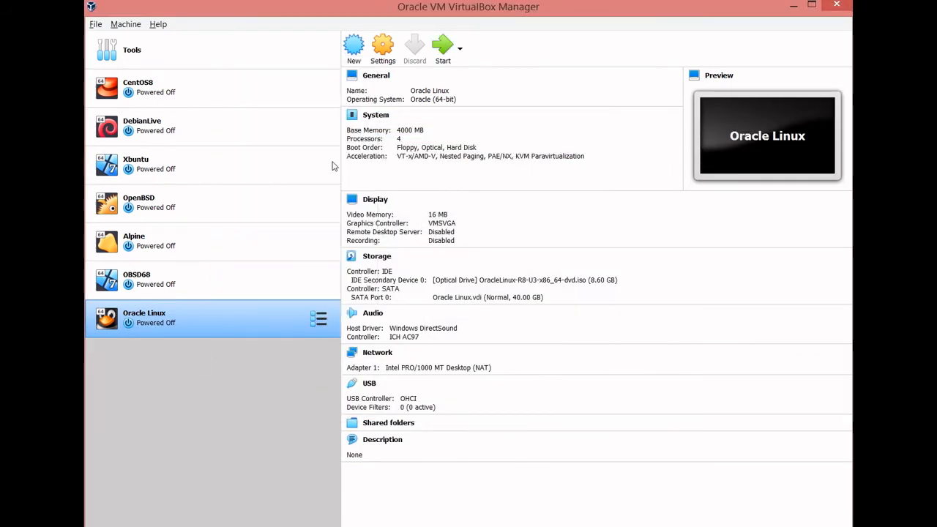
left_click(316, 204)
left_click(391, 193)
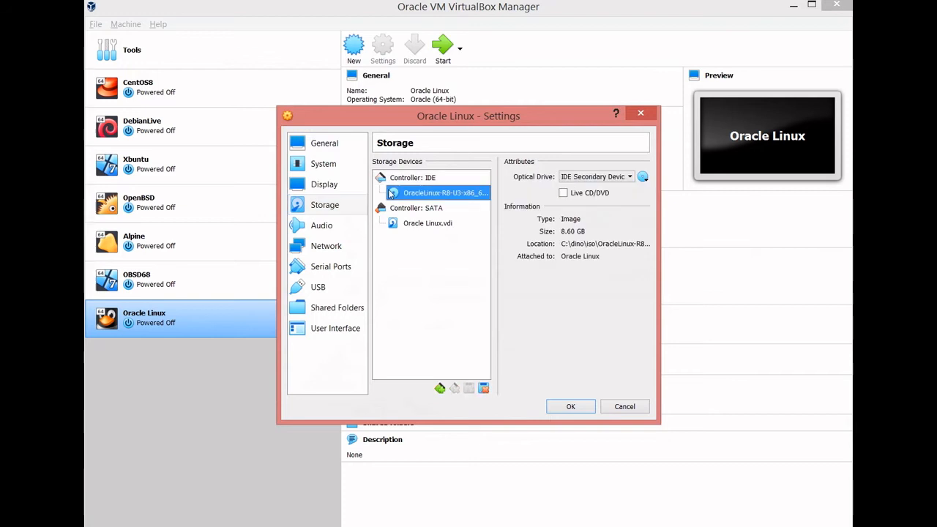
left_click(642, 177)
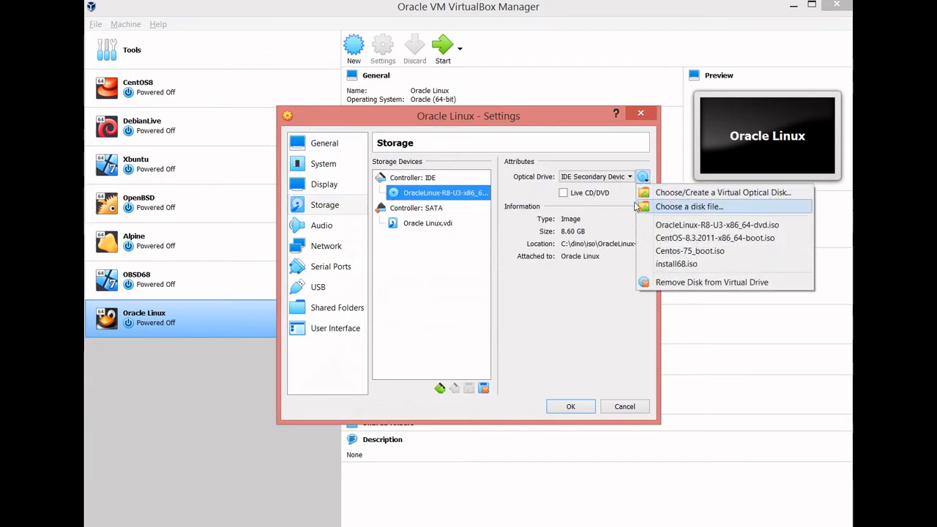
left_click(637, 206)
double_click(480, 221)
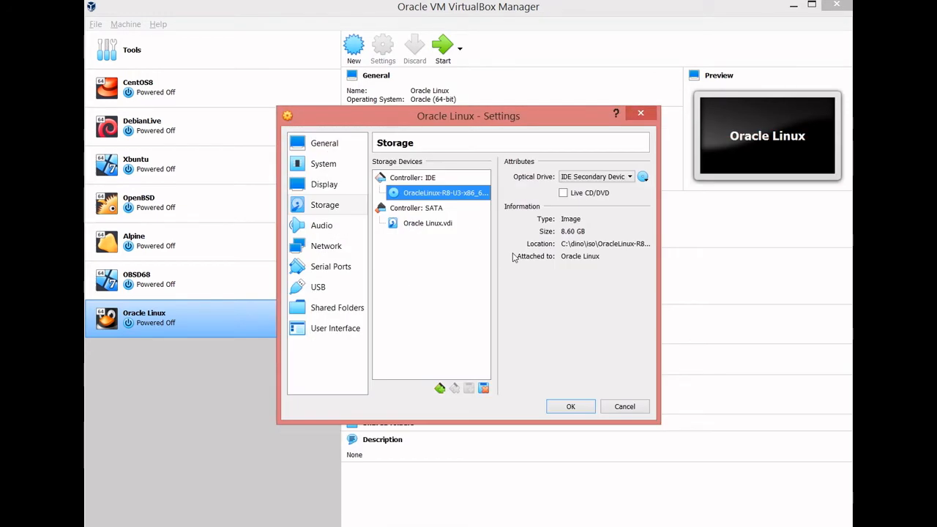
left_click(567, 406)
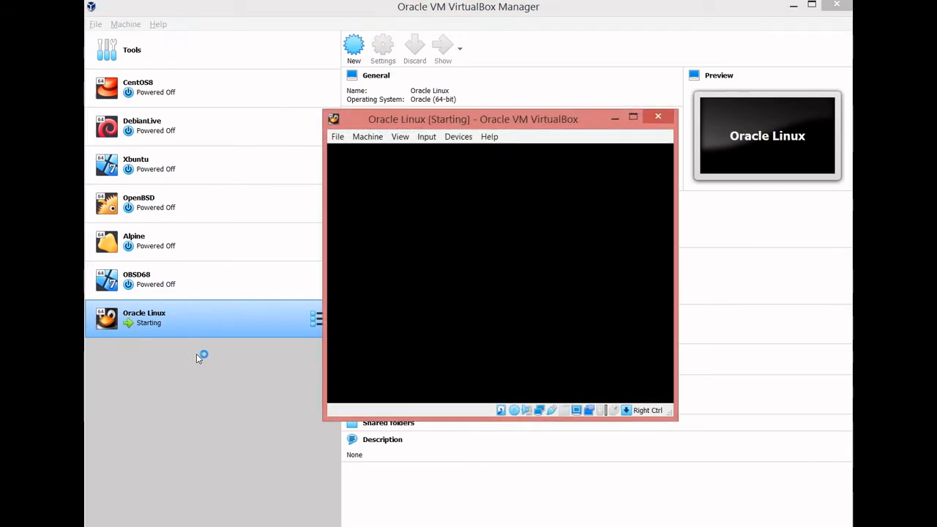
- Increase the display scale of Virtual Screen 1 and reposition the running machine's window
left_click_drag(390, 118, 255, 45)
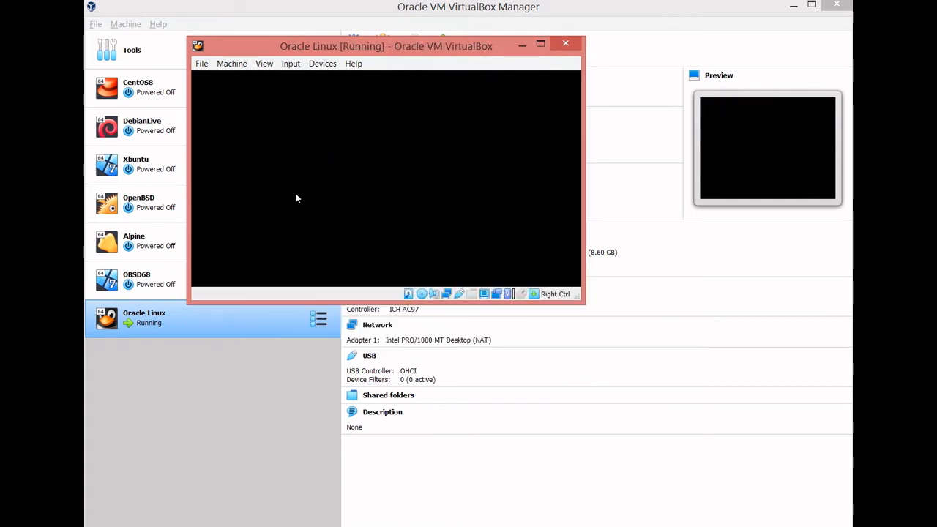
left_click(264, 64)
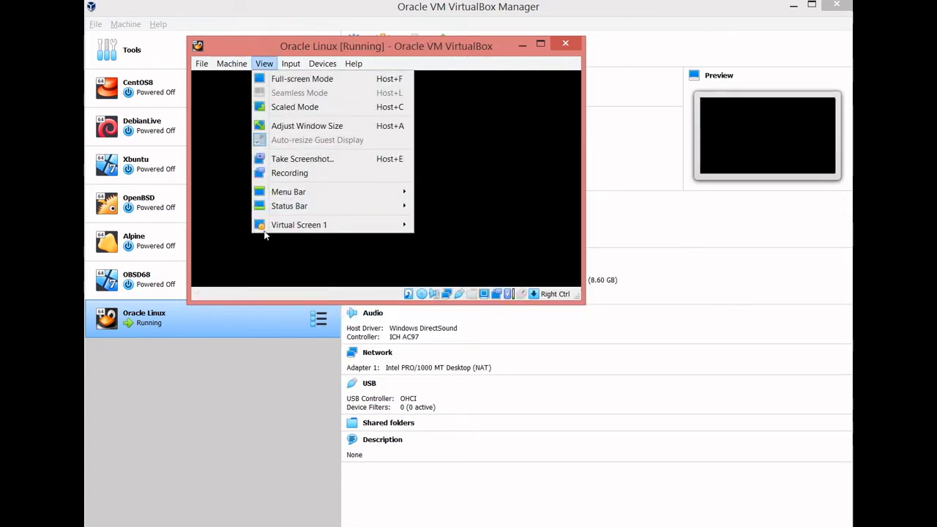
mouse_move(276, 227)
left_click(455, 412)
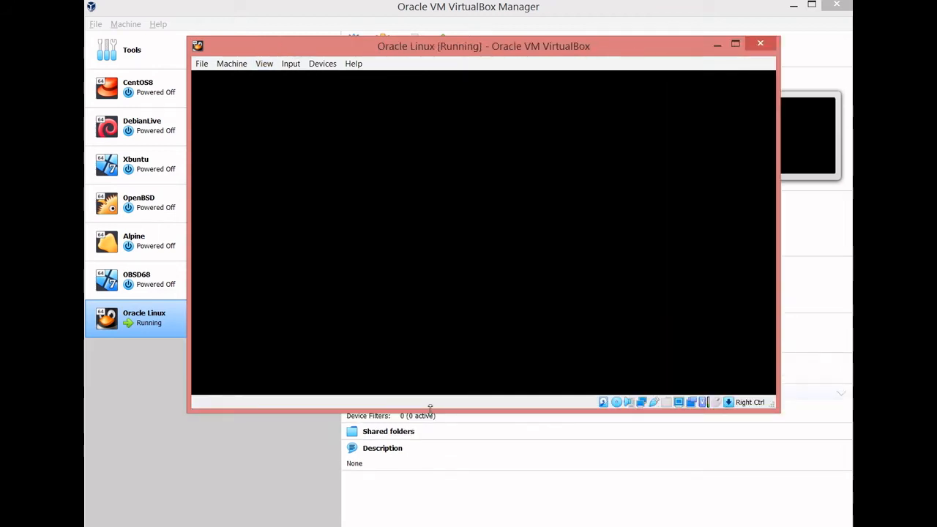
left_click_drag(319, 44, 293, 42)
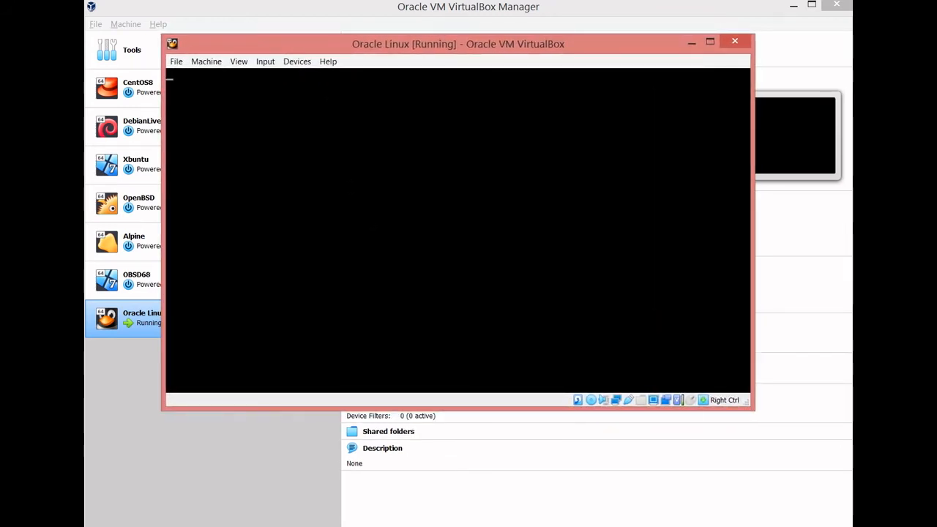
- Switch to Chrome and view the Oracle Linux product page
mouse_move(270, 524)
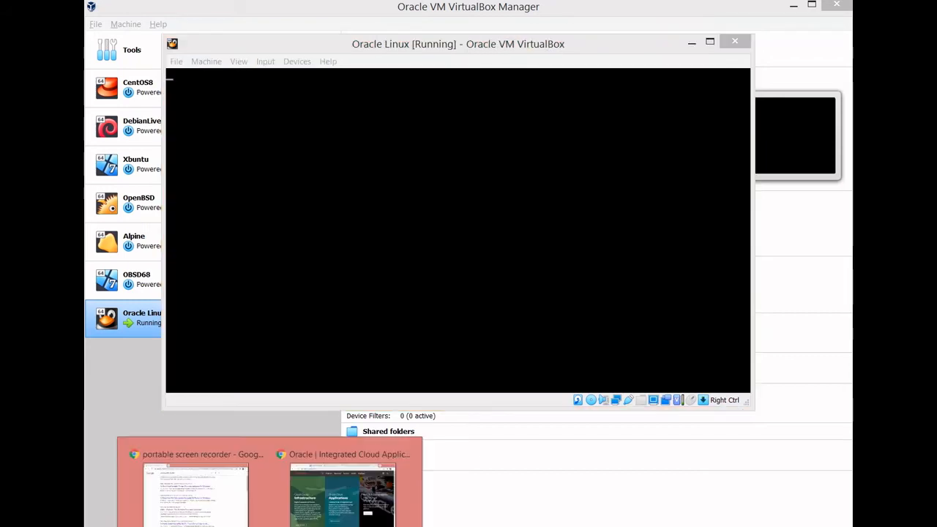
left_click(276, 462)
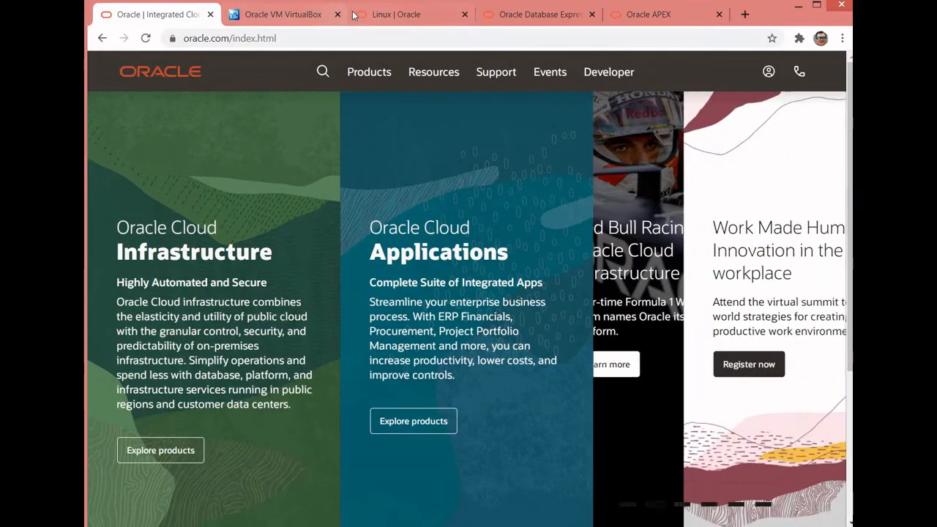
left_click(396, 14)
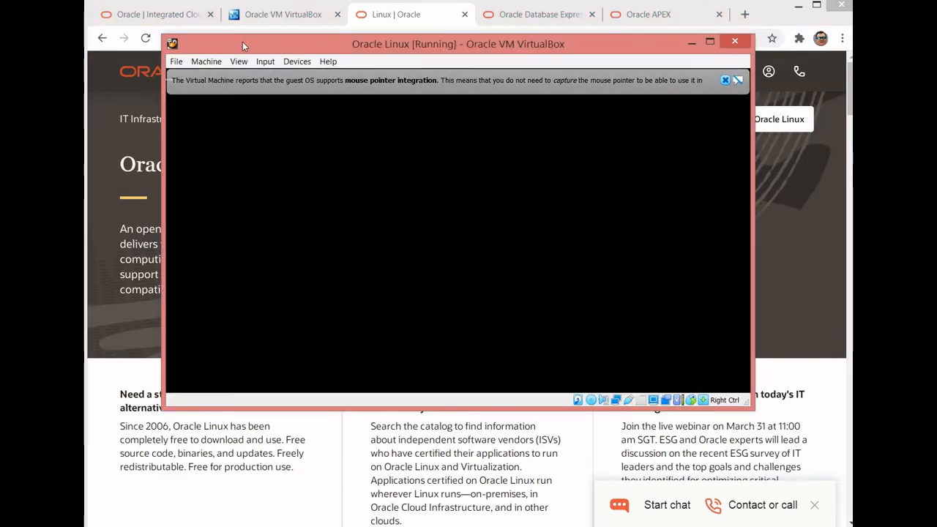
- Reposition the running machine's window over the browser and abort the installation media check
left_click_drag(243, 41, 170, 59)
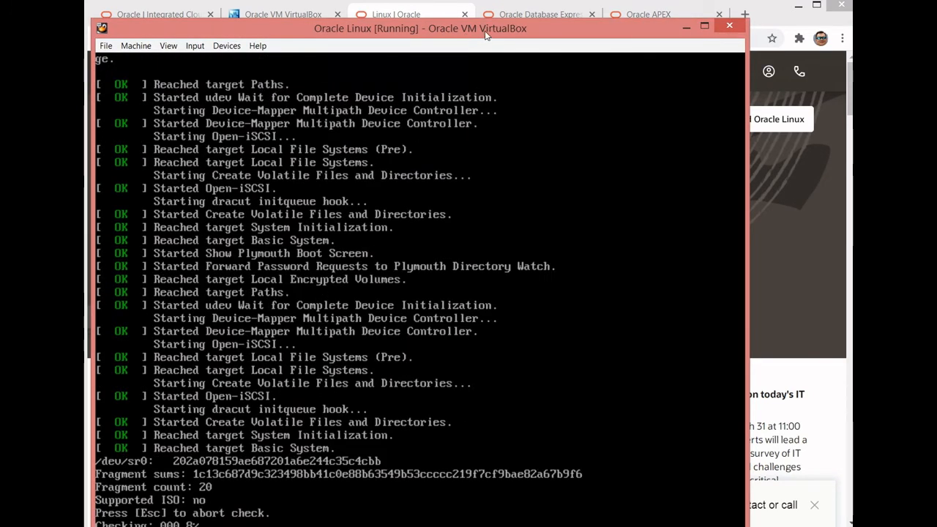
left_click_drag(486, 34, 545, 6)
left_click_drag(593, 27, 596, 9)
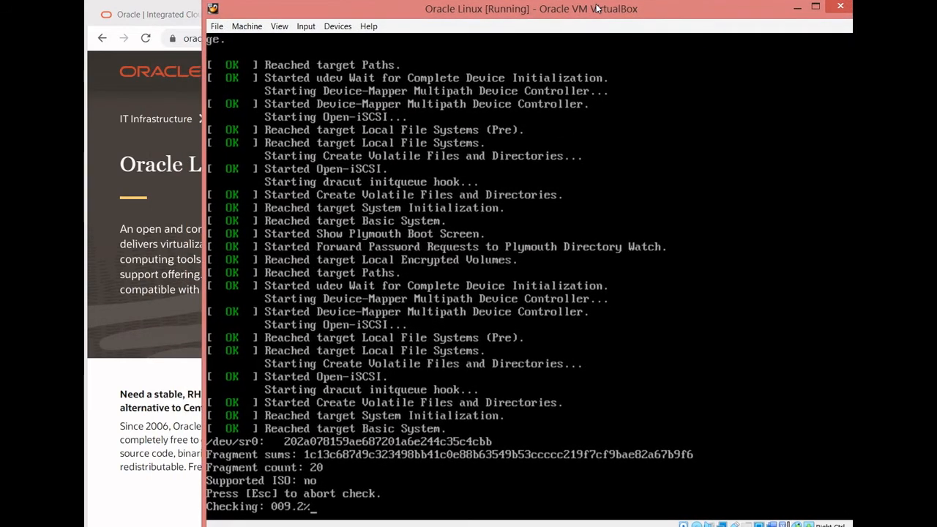
key("Escape")
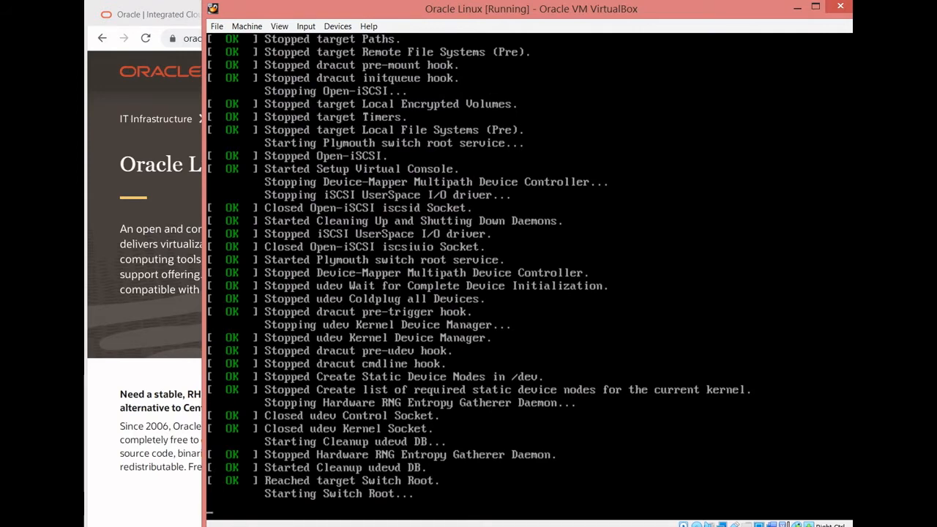
left_click_drag(530, 5, 504, 5)
double_click(501, 3)
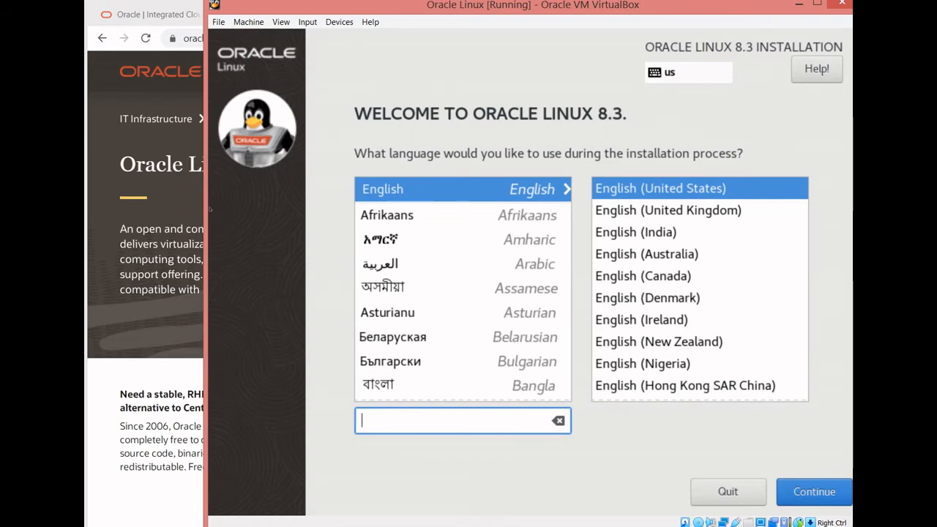
- Continue the installation in English (United States) and open the root password settings
left_click(778, 494)
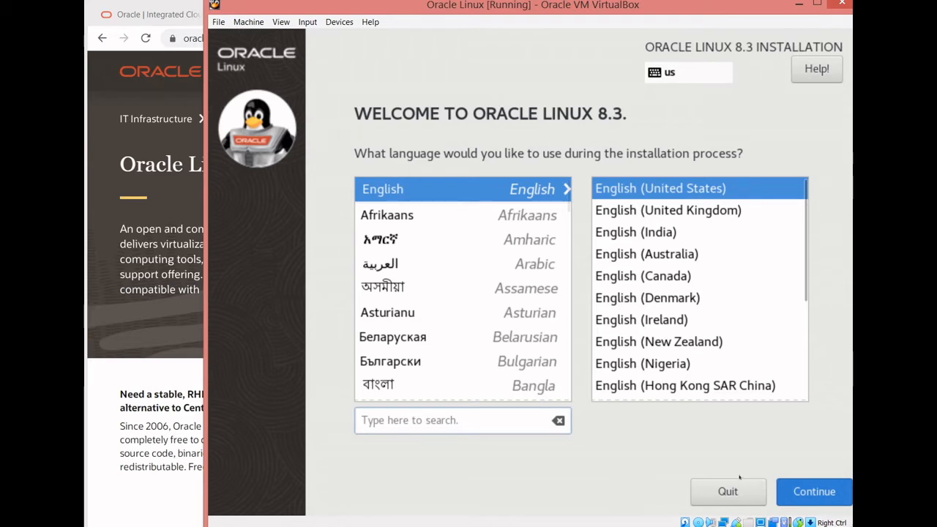
left_click(814, 492)
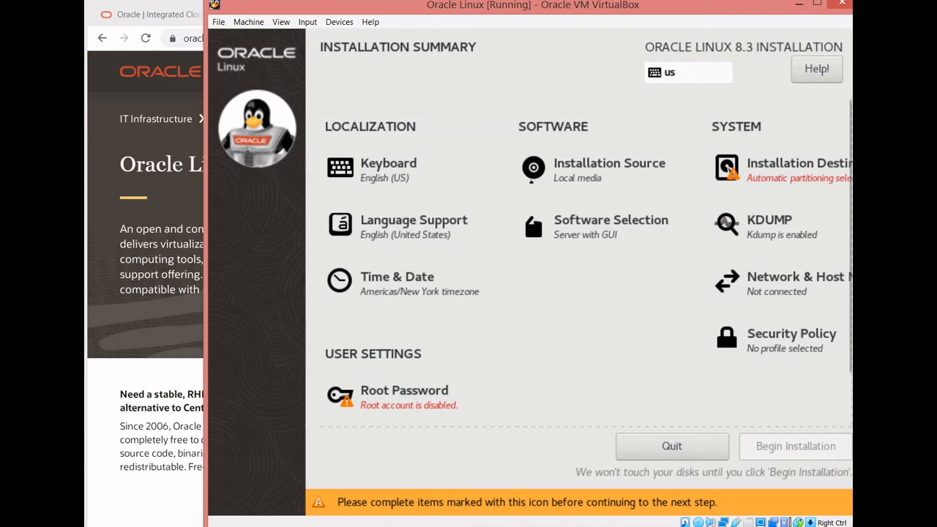
left_click(402, 384)
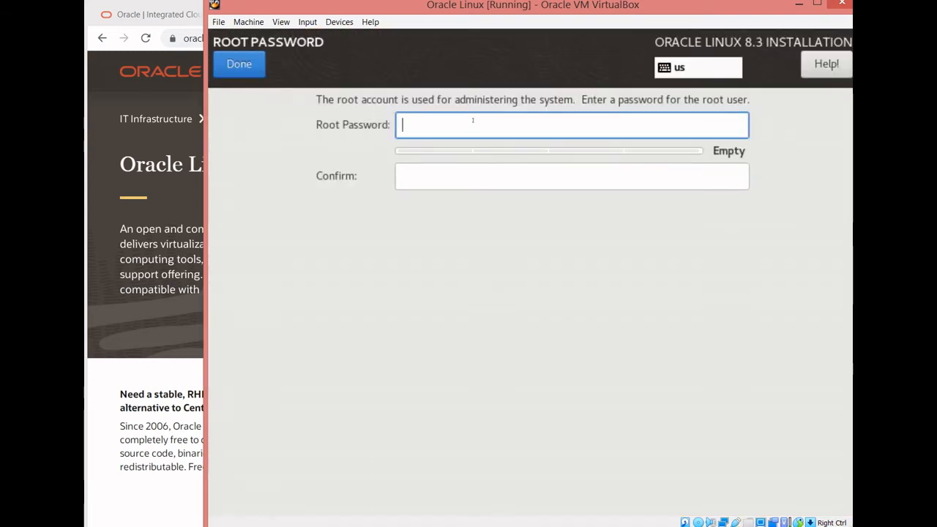
- Try to enter and confirm the root password, retyping the confirmation
type("root")
key("Tab")
type("roo")
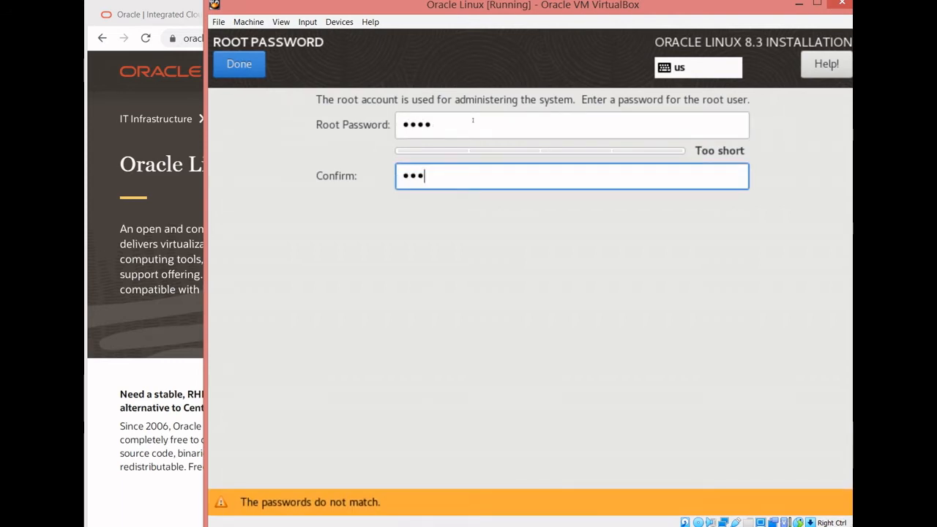
key("BackSpace")
key("BackSpace")
key("BackSpace")
type("roott")
left_click(222, 74)
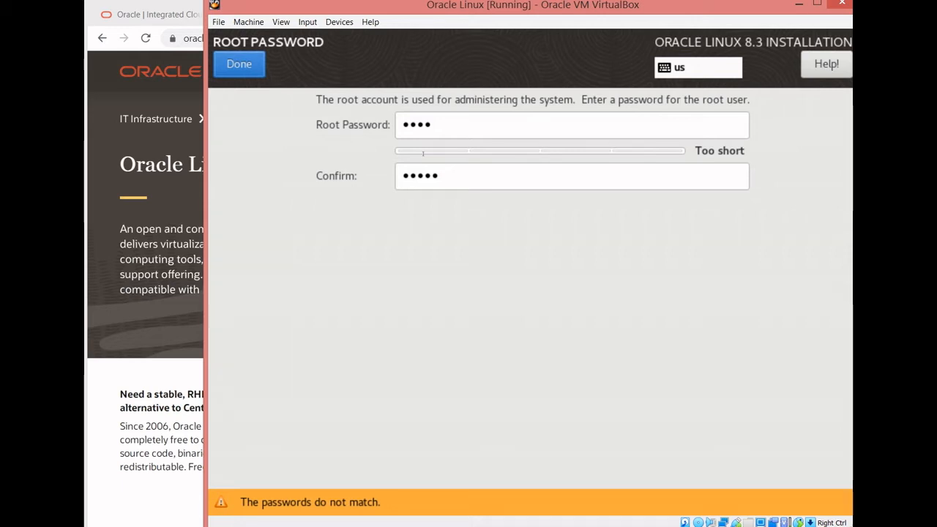
- Clear both root password fields and enter the root password again
left_click(342, 129)
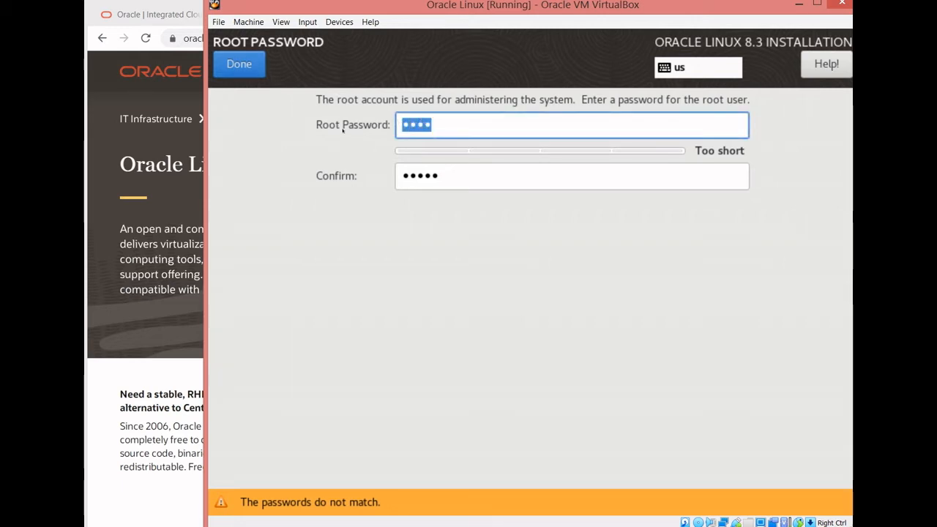
key("BackSpace")
key("Tab")
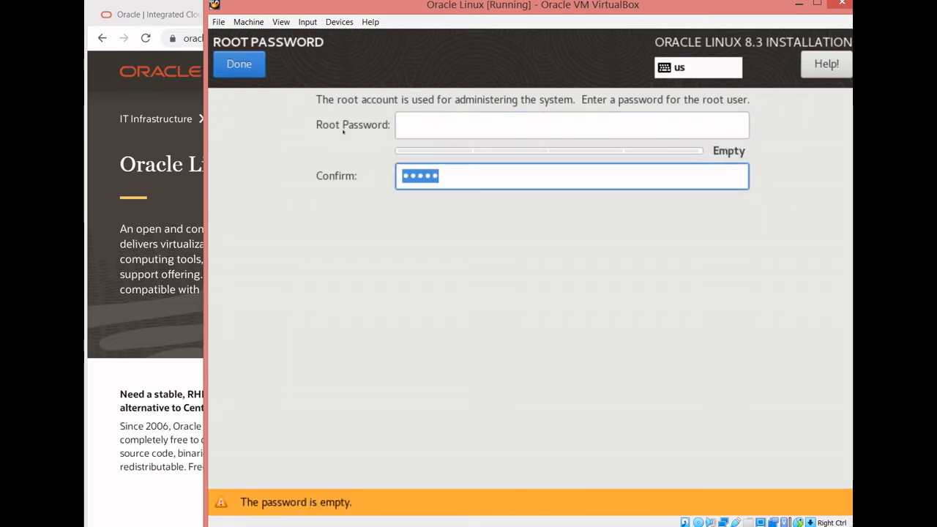
key("BackSpace")
key("shift+Tab")
type("••••")
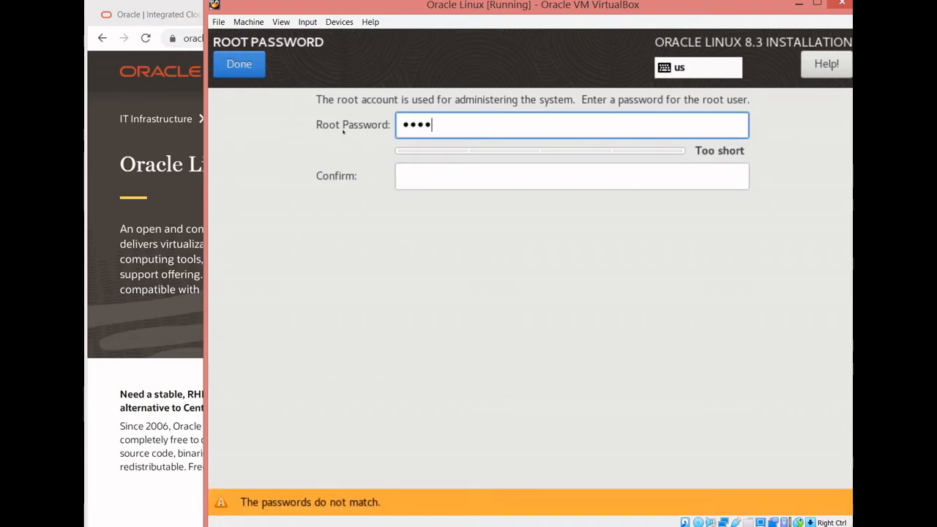
- Enter the matching root password confirmation and accept the short password anyway
key("Tab")
type("•••••")
key("BackSpace")
key("BackSpace")
key("BackSpace")
key("BackSpace")
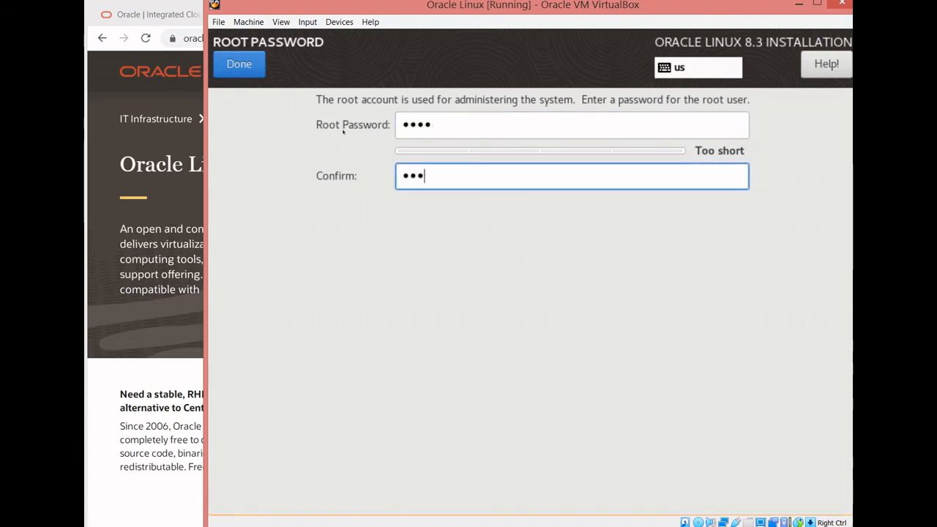
key("BackSpace")
type("••••")
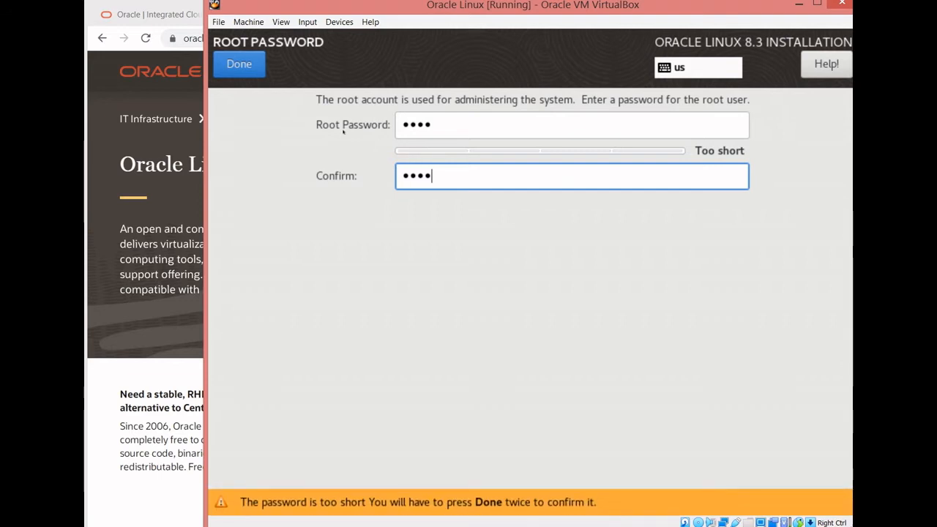
left_click(217, 63)
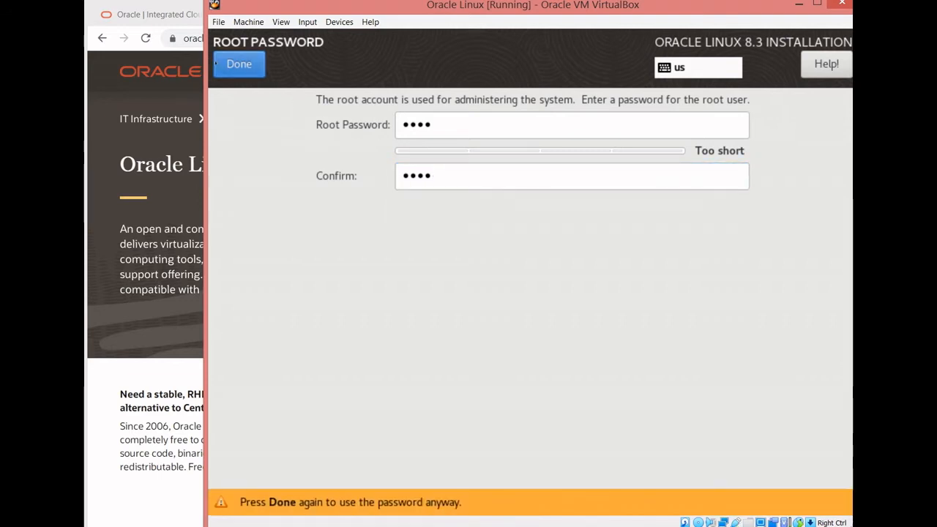
left_click(216, 64)
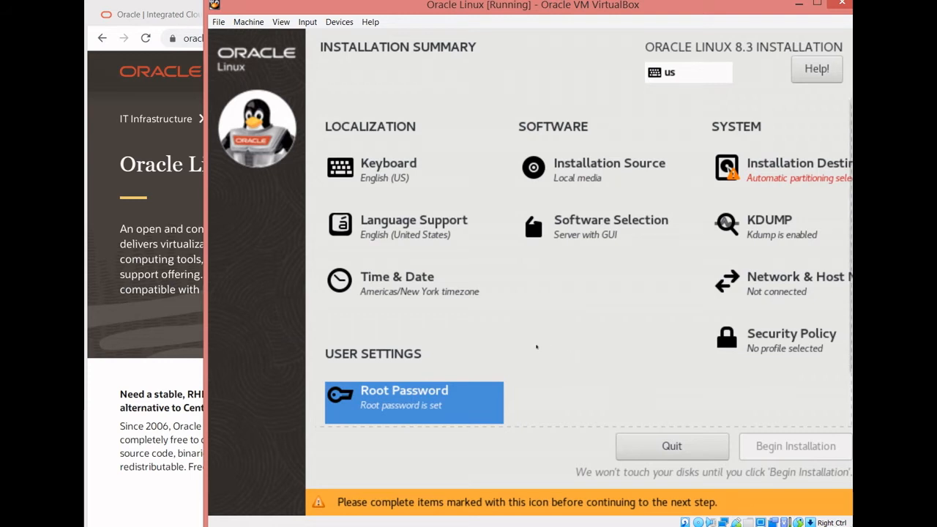
- Disable kdump for the installation and return to the installation summary
left_click(725, 222)
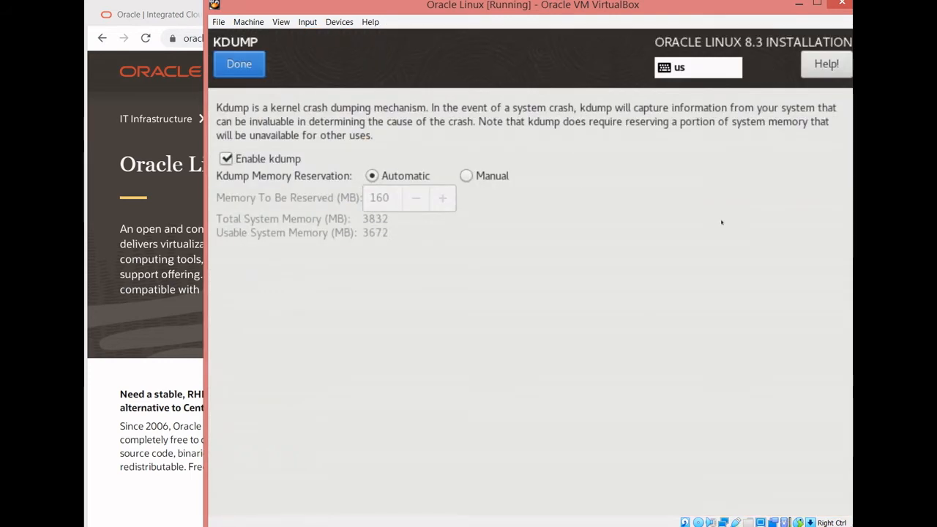
left_click(249, 155)
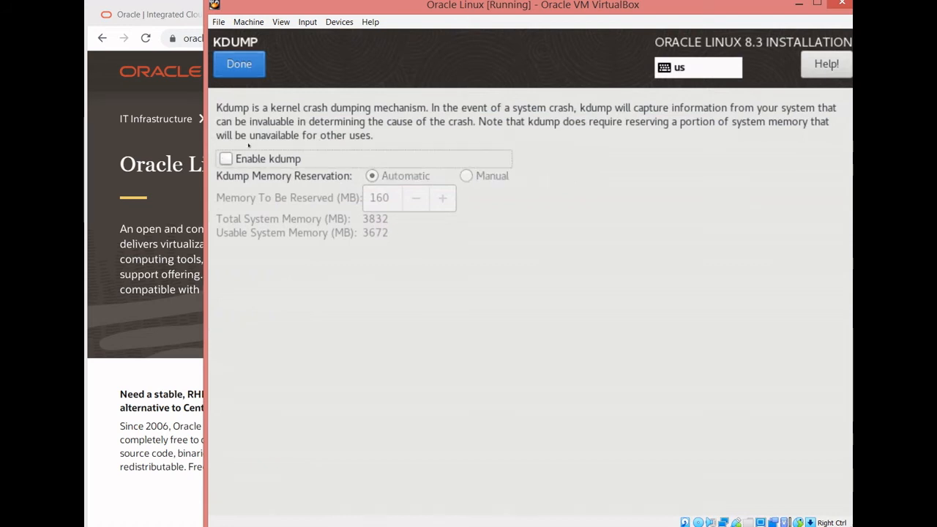
left_click(238, 63)
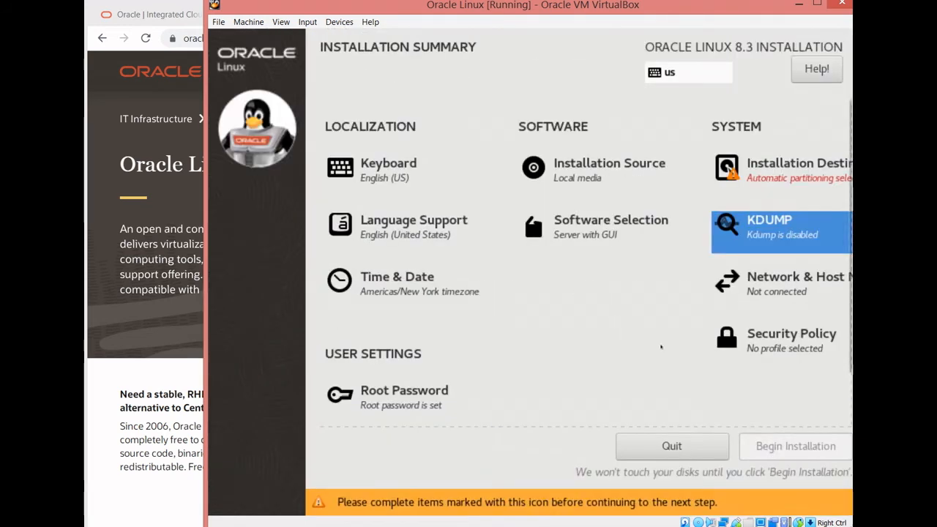
- Turn off applying a security policy and return to the installation summary
left_click(717, 338)
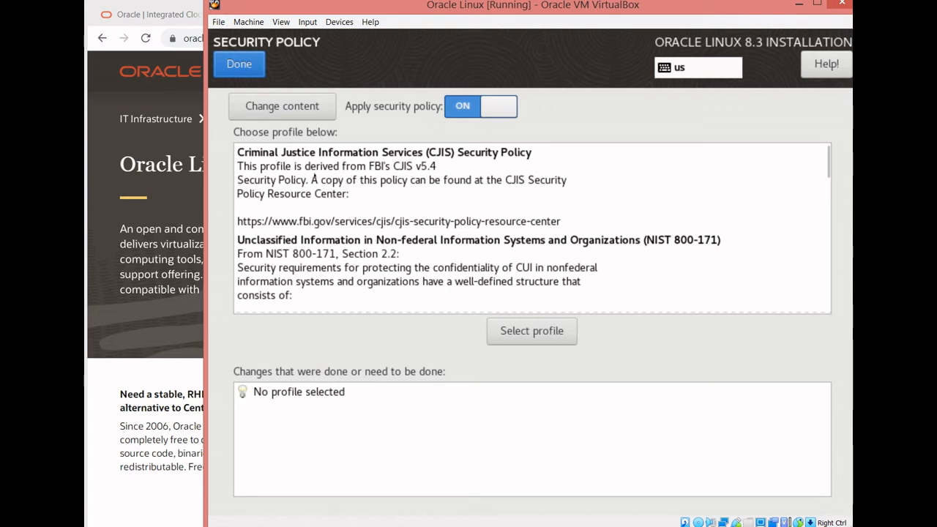
left_click(489, 106)
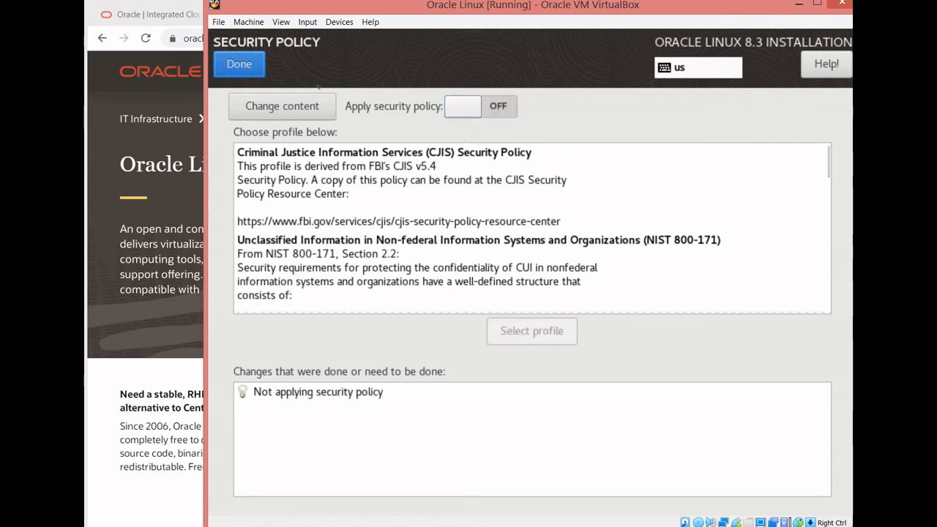
left_click(229, 64)
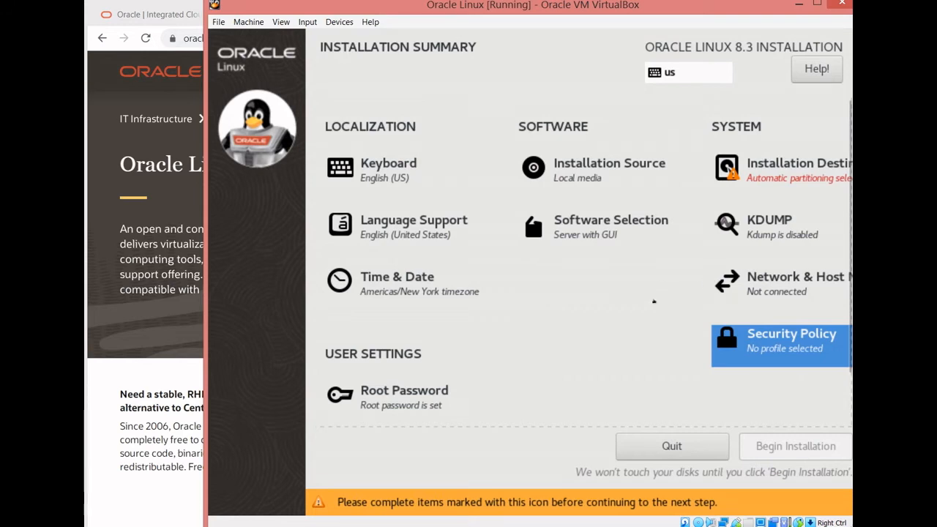
- Switch on the Ethernet (enp0s3) connection and apply o8lx as the host name
left_click(725, 282)
left_click(758, 124)
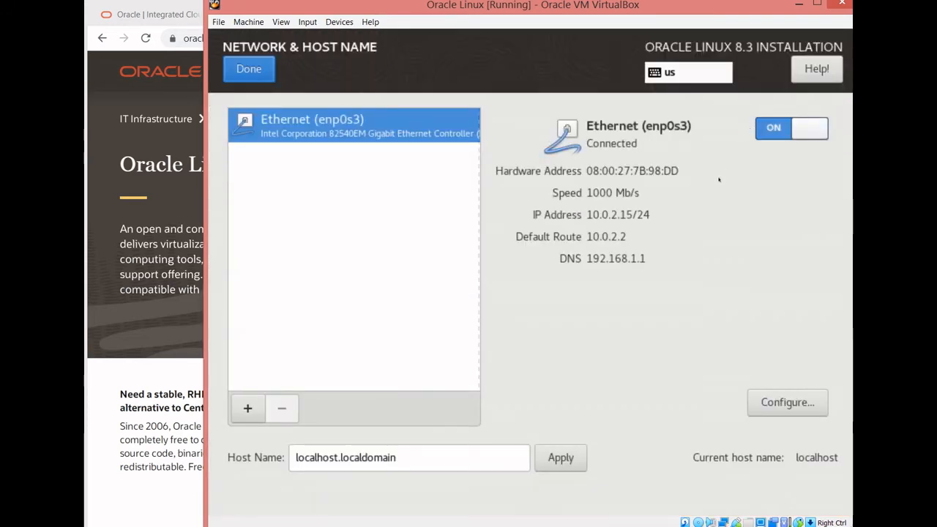
left_click(408, 448)
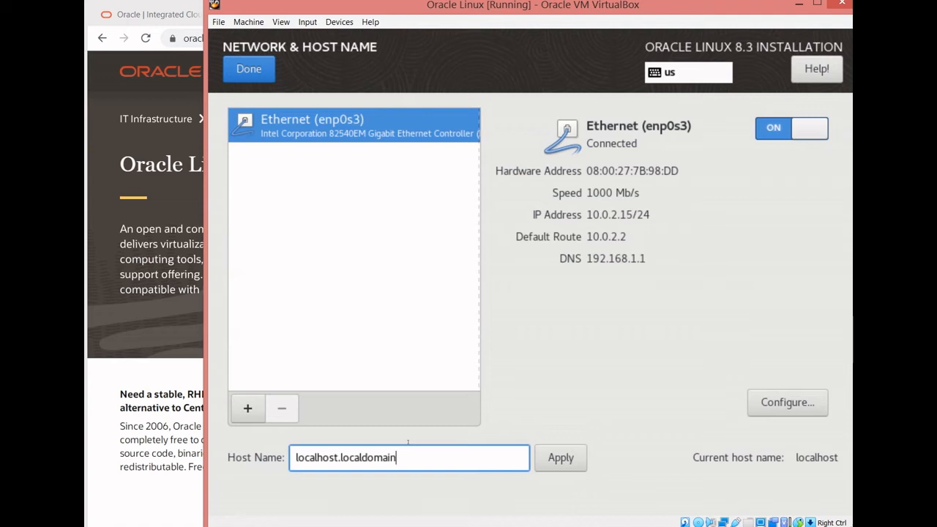
key("BackSpace")
key("BackSpace")
key("BackSpace")
key("BackSpace")
key("BackSpace")
key("BackSpace")
key("BackSpace")
key("BackSpace")
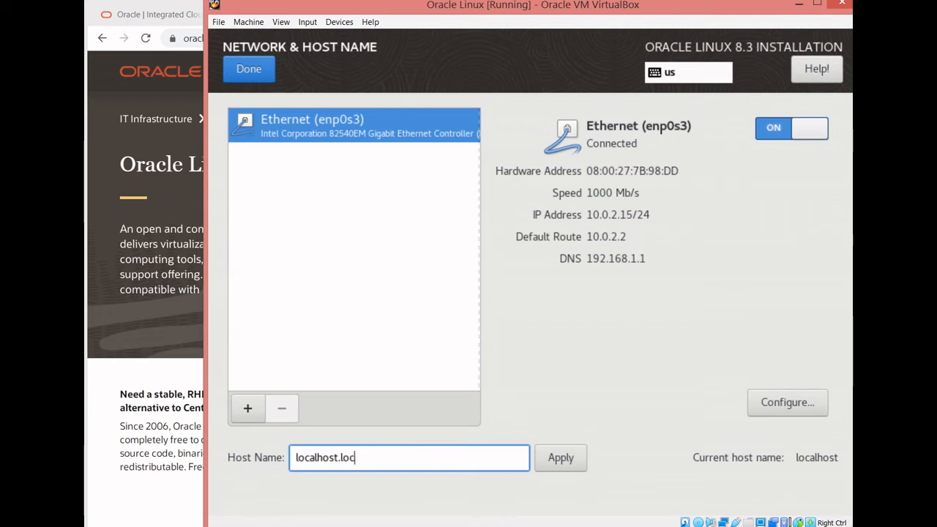
key("BackSpace")
key("BackSpace")
key("BackSpace")
key("BackSpace")
key("BackSpace")
key("BackSpace")
key("BackSpace")
key("BackSpace")
key("BackSpace")
key("BackSpace")
key("BackSpace")
key("BackSpace")
key("BackSpace")
type("o8lx")
left_click(543, 461)
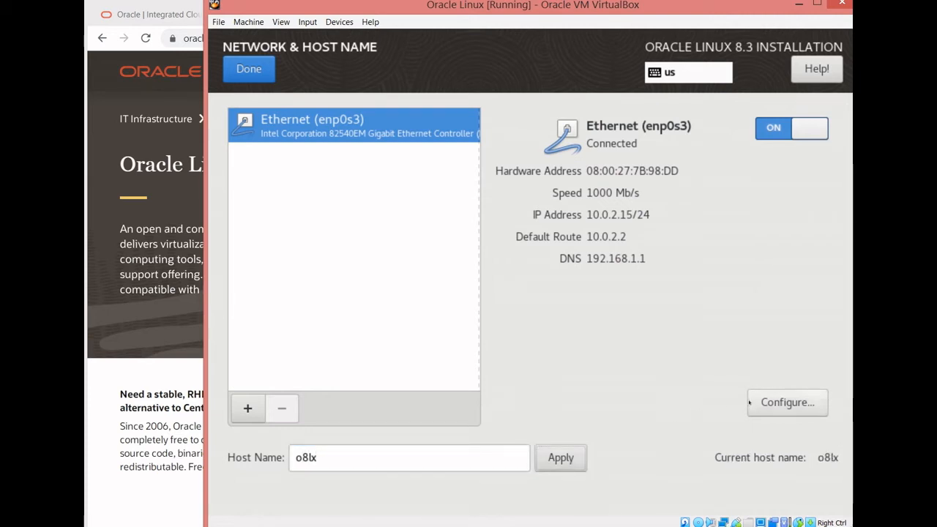
- Configure the enp0s3 connection to connect automatically with priority, save it and finish the network settings
left_click(788, 402)
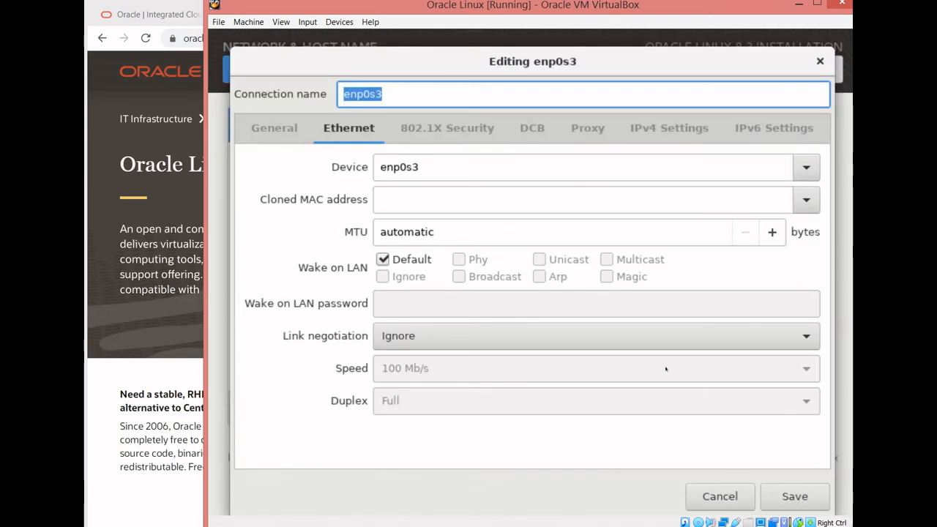
left_click(270, 128)
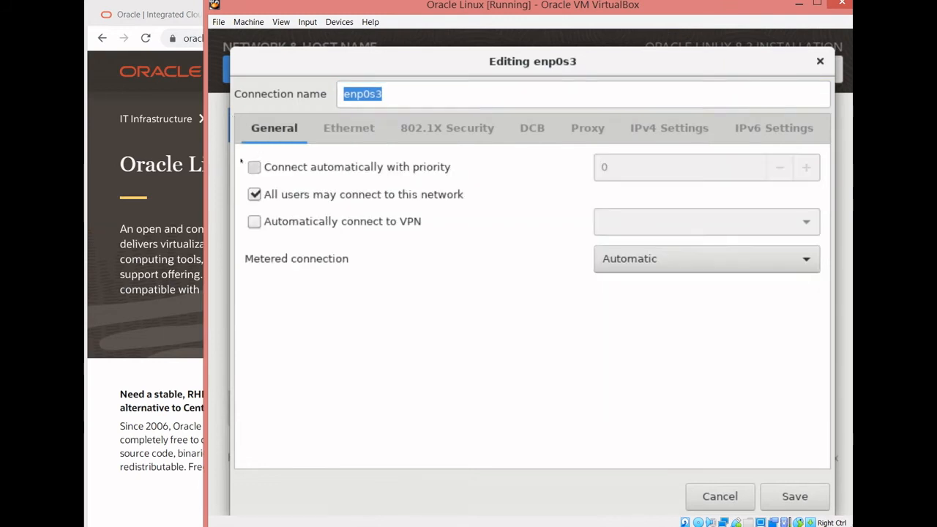
left_click(254, 167)
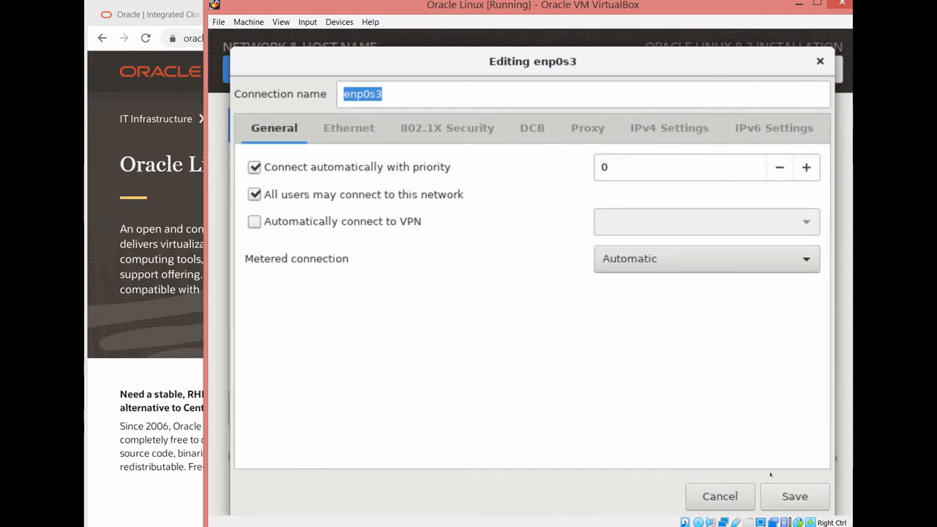
left_click(791, 496)
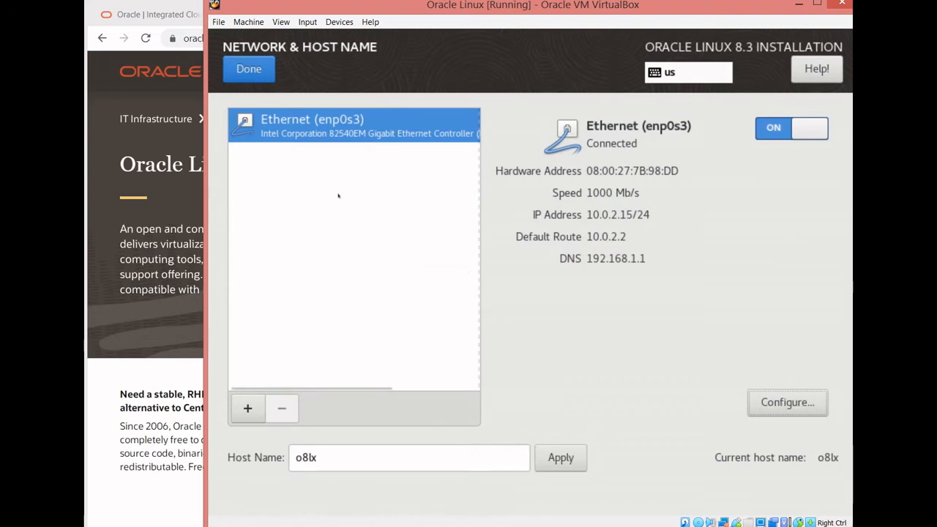
left_click(241, 77)
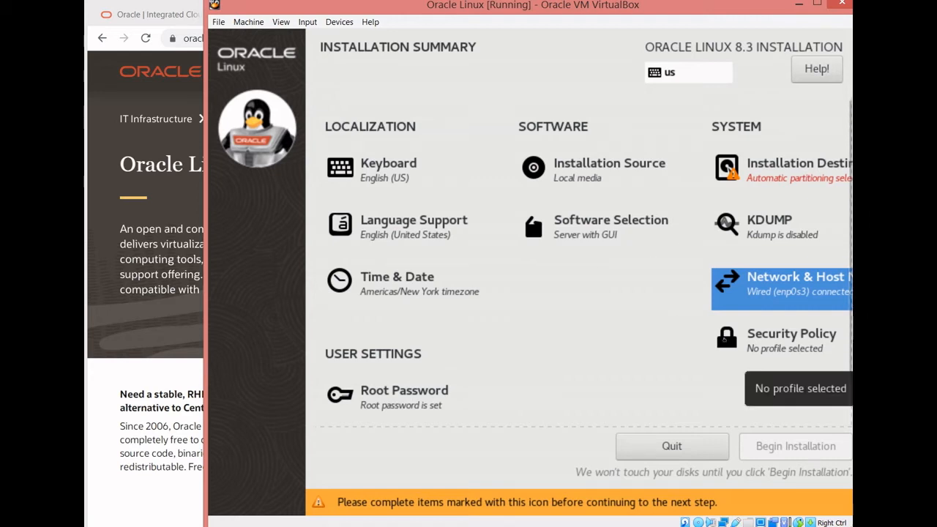
- Accept the 40 GiB ATA VBOX HARDDISK with automatic storage configuration as the destination and begin the installation
left_click(736, 169)
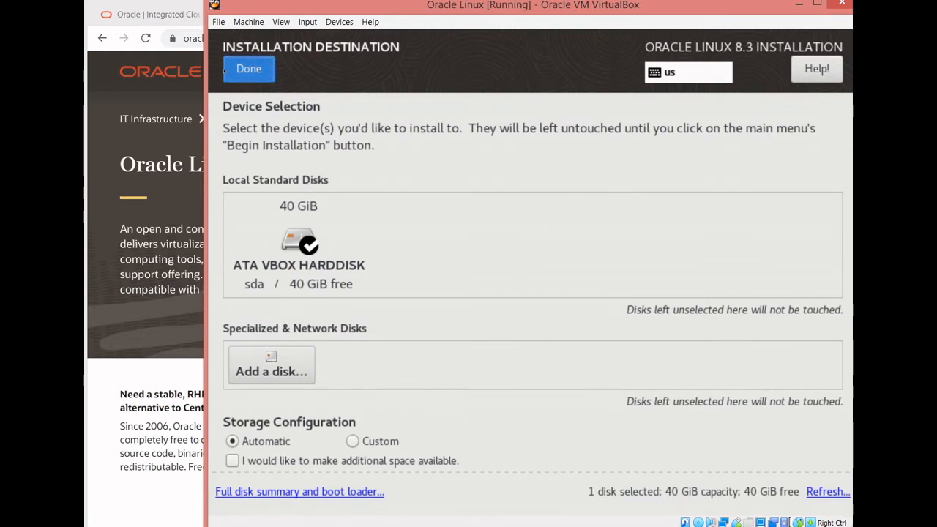
left_click(245, 69)
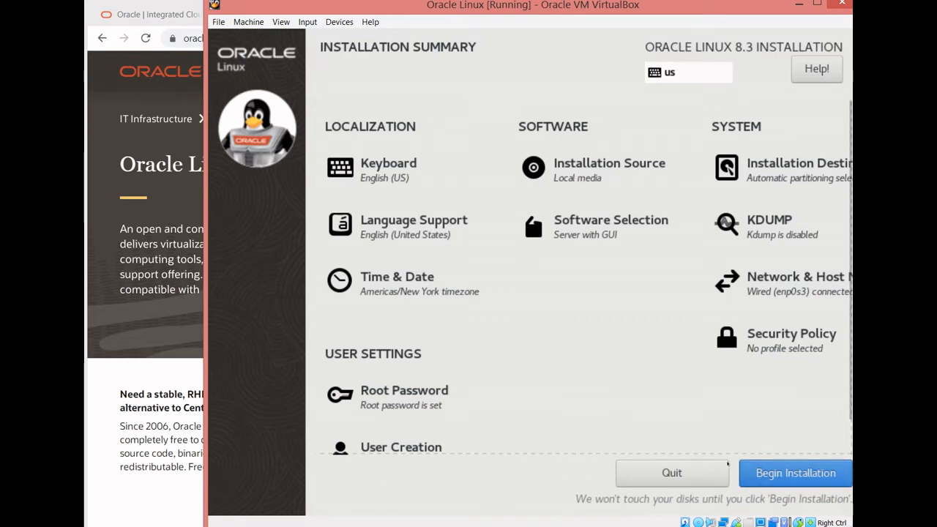
left_click(750, 473)
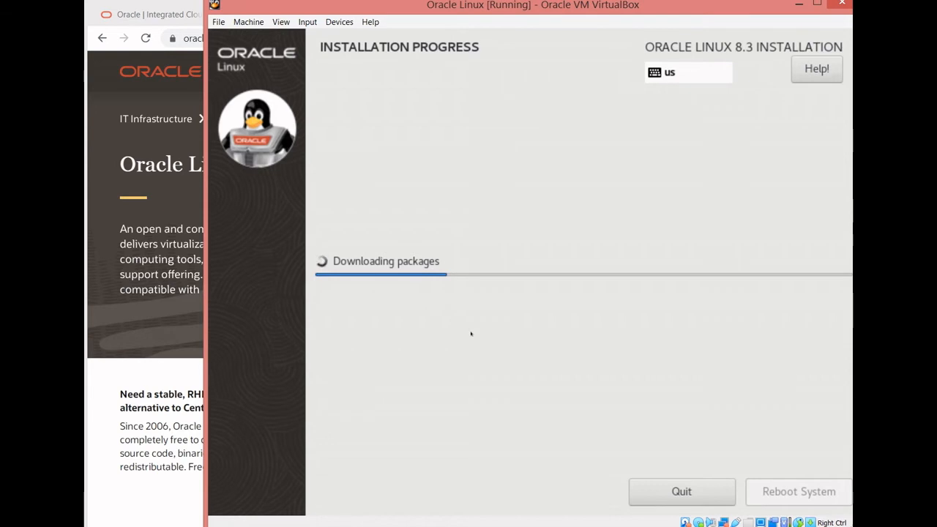
- Examine the installer's shell, log and main text consoles during the installation, and return to the graphical progress screen
key("ctrl+alt+F2")
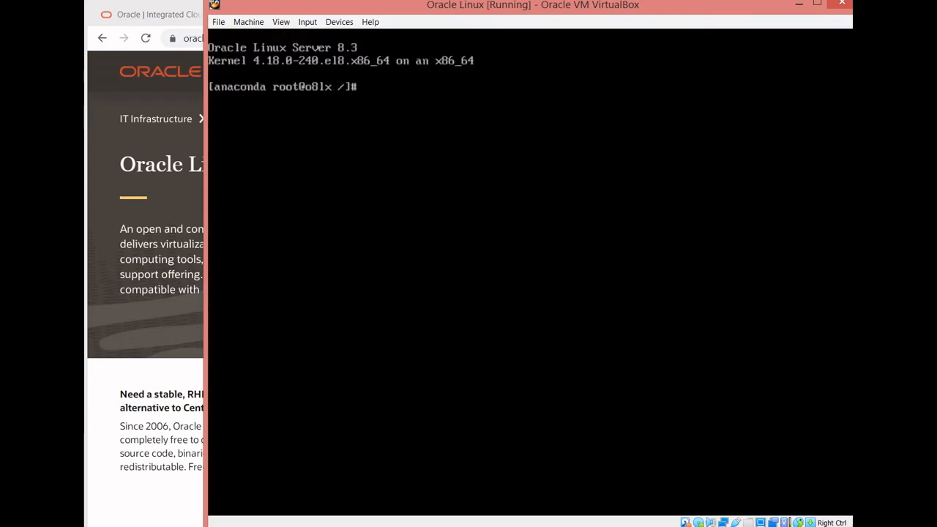
key("ctrl+alt+F3")
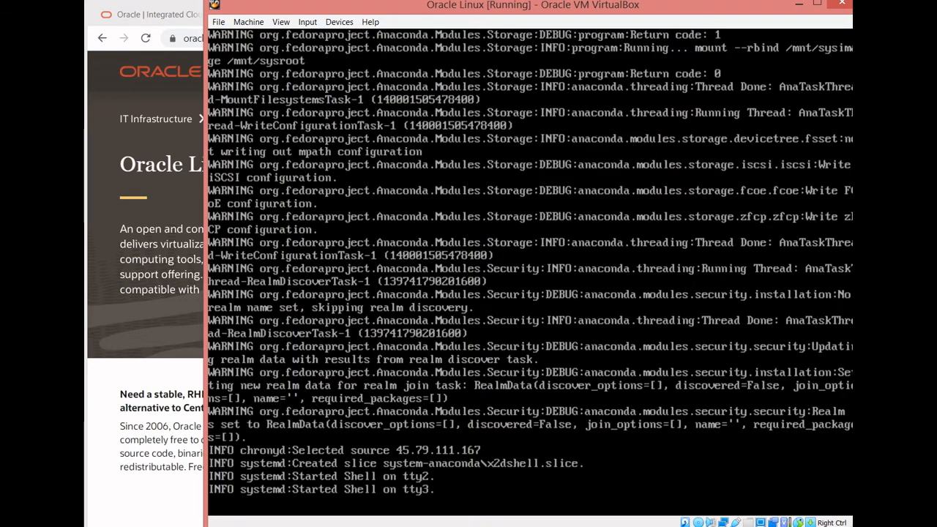
key("ctrl+alt+F2")
key("ctrl+alt+F3")
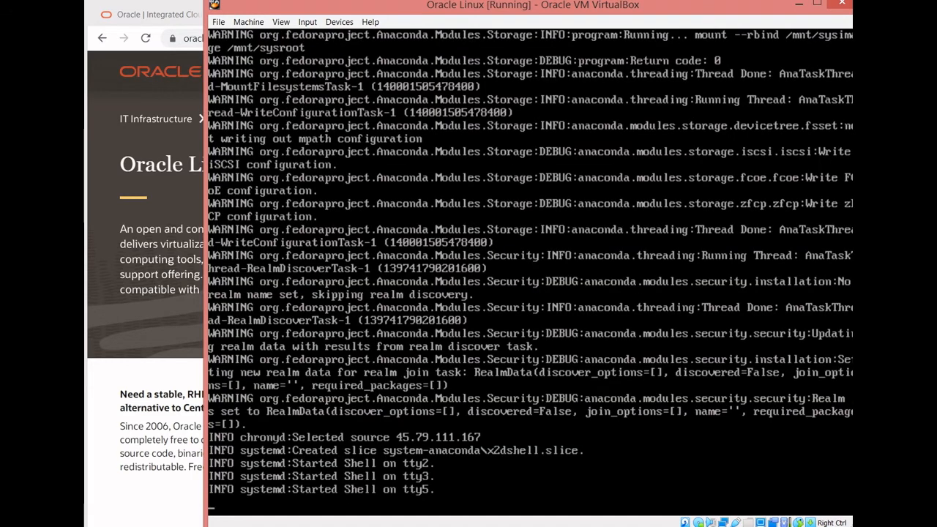
key("ctrl+alt+F1")
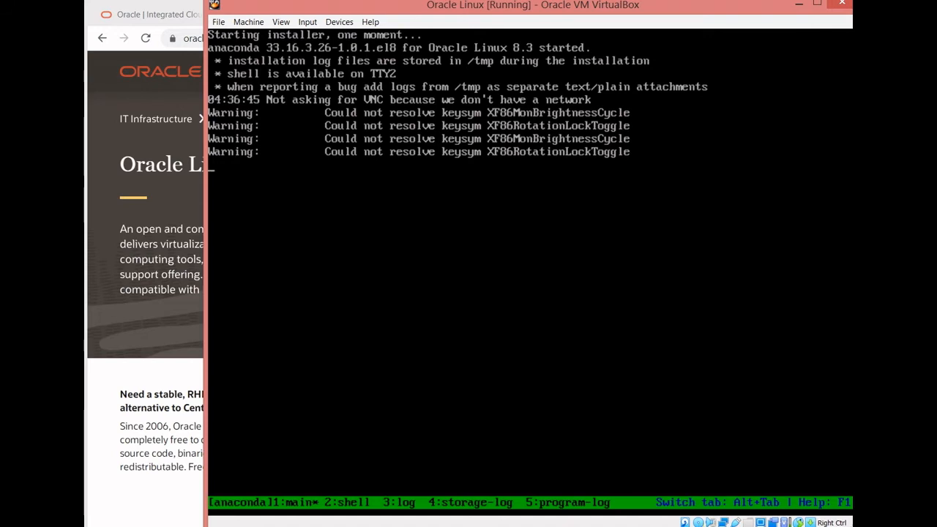
key("ctrl+alt+F6")
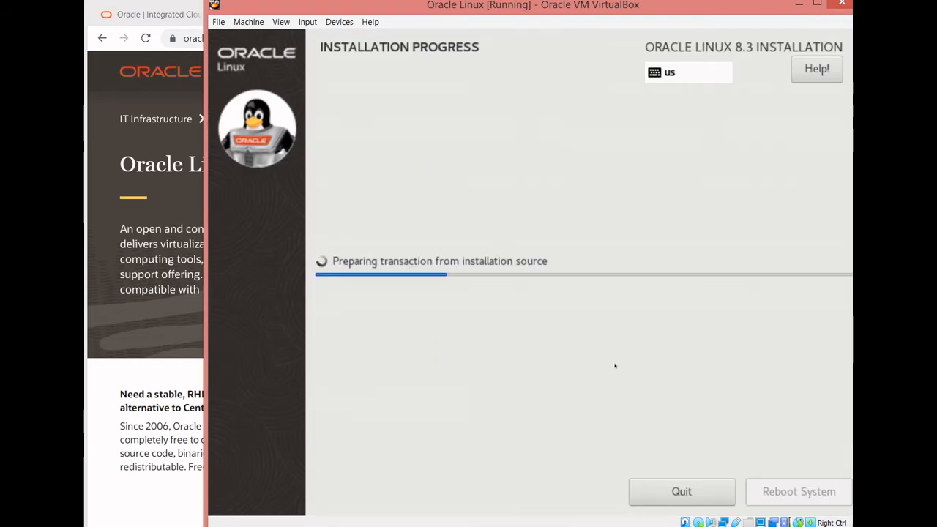
key("ctrl+alt+F2")
key("ctrl+alt+F3")
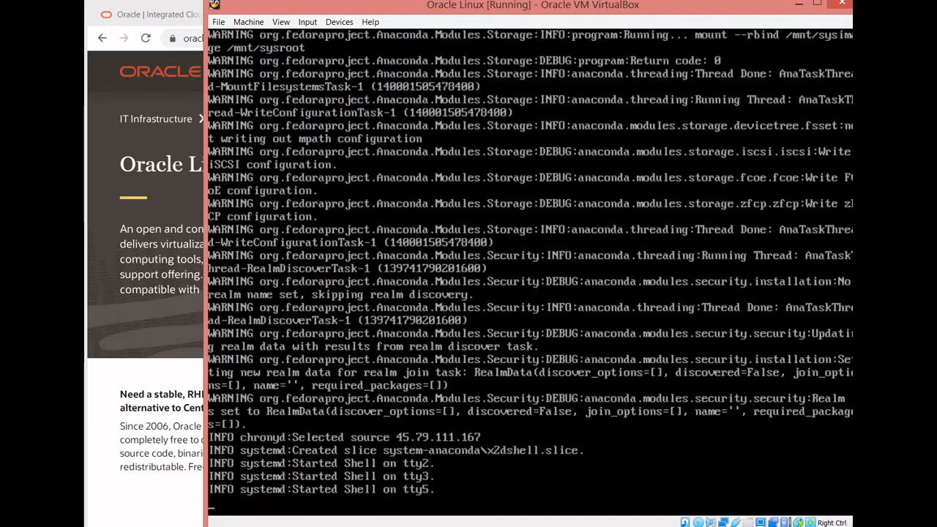
key("ctrl+alt+F2")
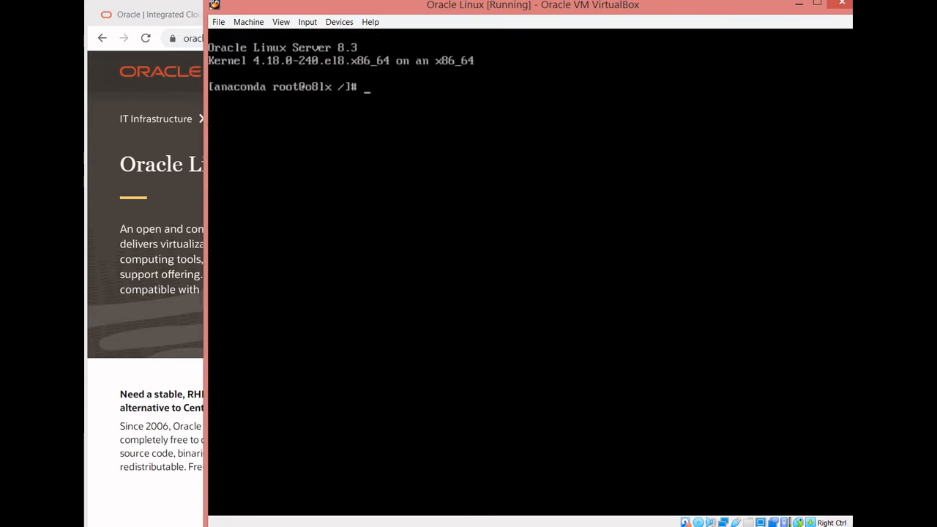
key("ctrl+alt+F1")
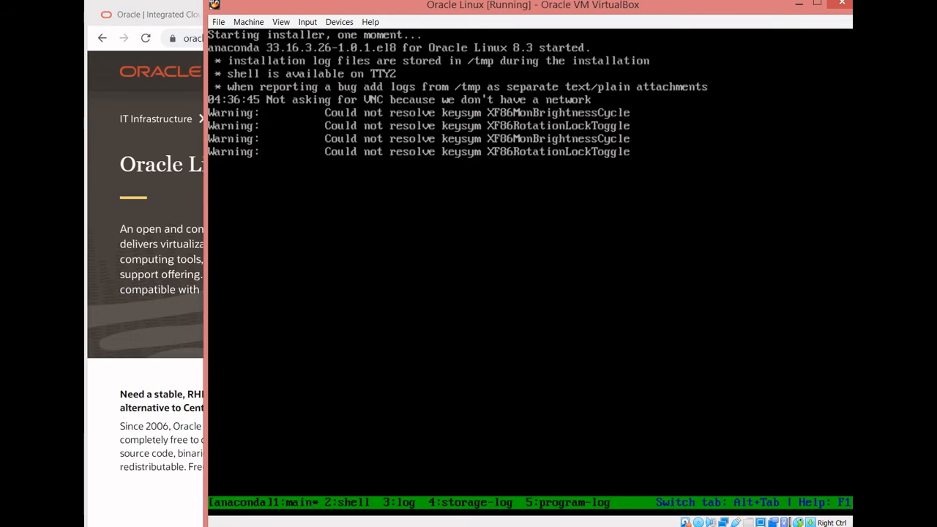
key("ctrl+alt+F6")
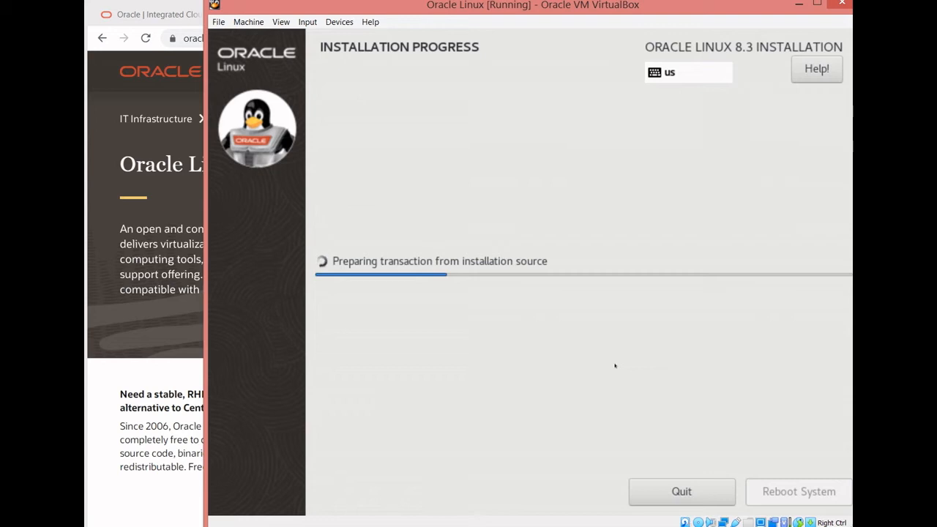
- Examine the installer's main, shell and log text consoles while packages install, and return to the graphical installation progress screen
key("ctrl+alt+F1")
key("ctrl+alt+F2")
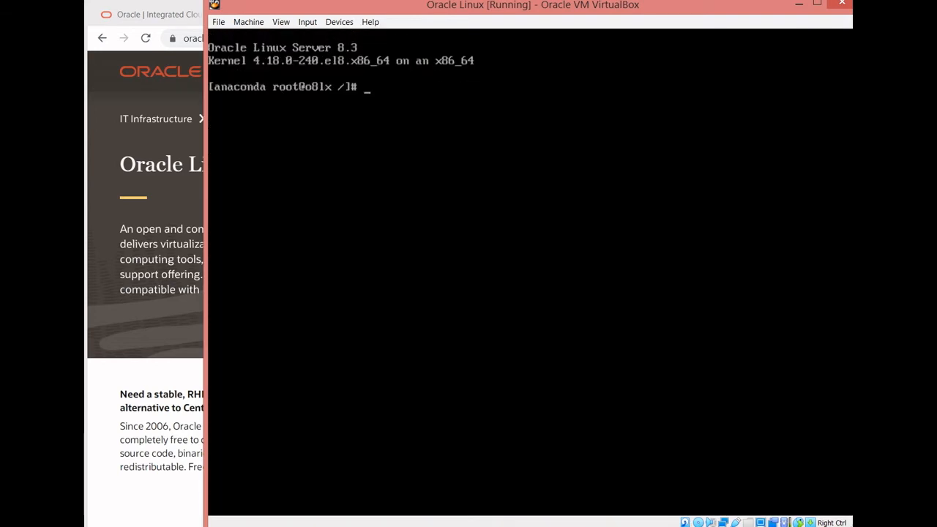
key("ctrl+alt+F3")
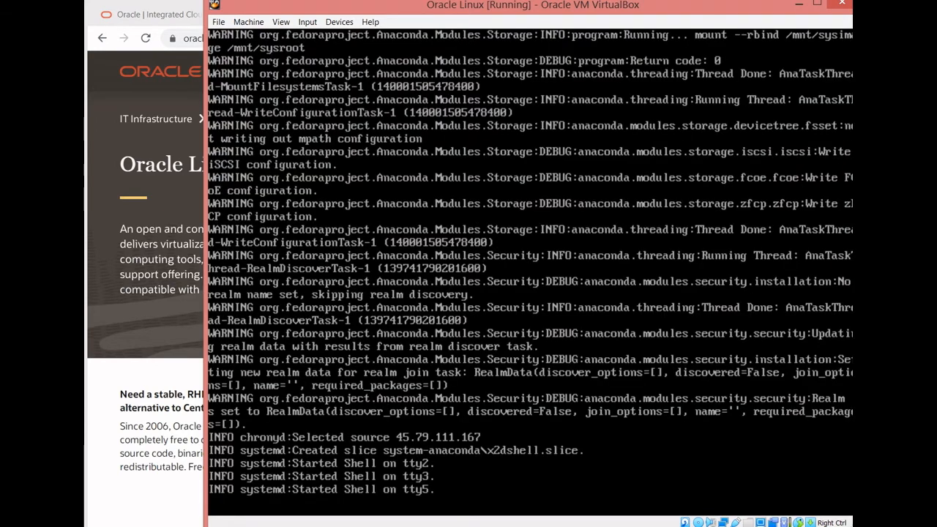
key("ctrl+alt+F2")
key("ctrl+alt+F6")
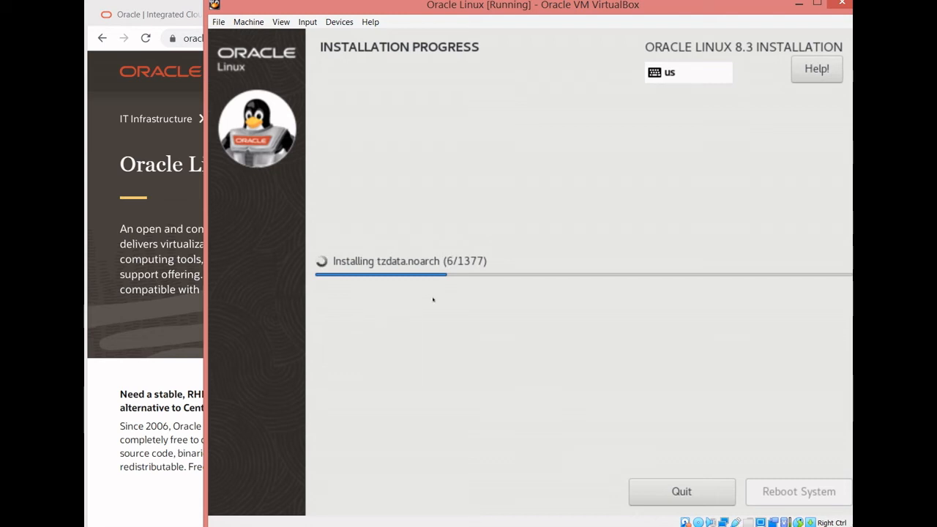
key("ctrl+alt+F2")
key("ctrl+alt+F1")
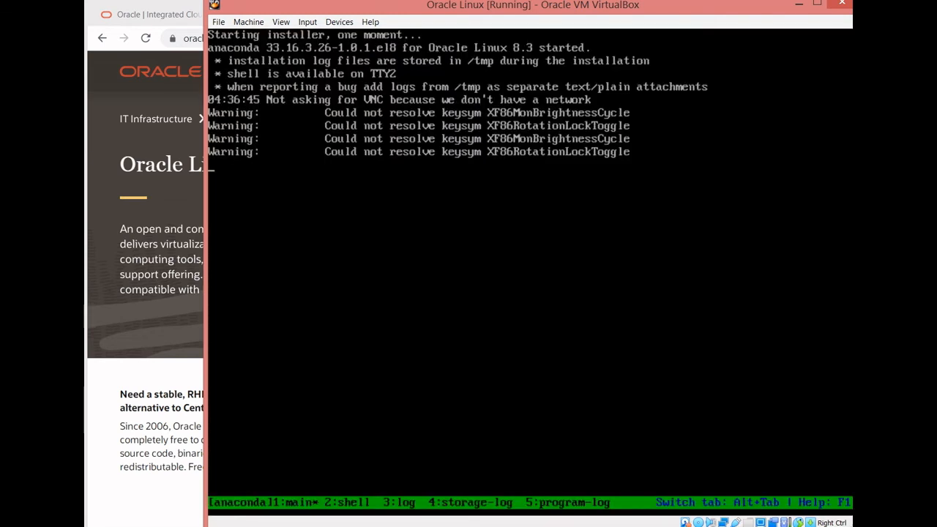
key("ctrl+alt+F2")
key("ctrl+alt+F4")
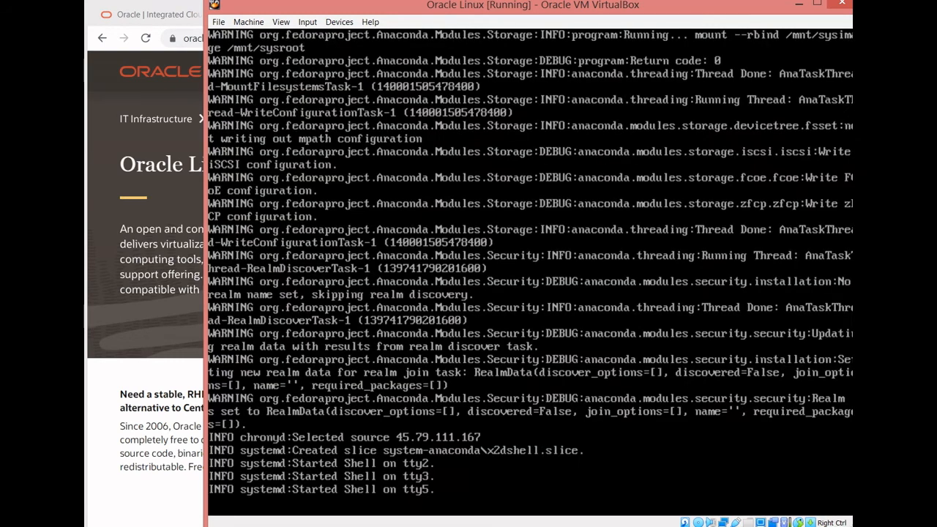
key("ctrl+alt+F2")
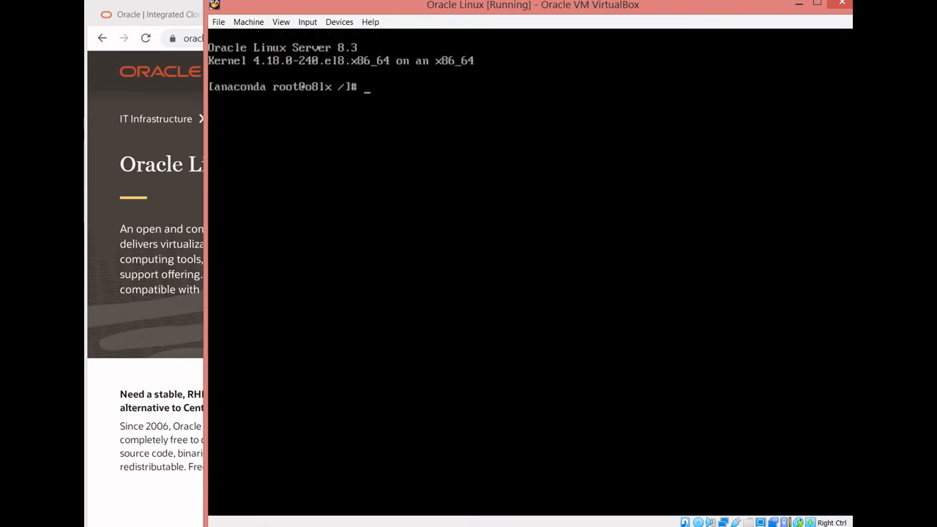
key("ctrl+alt+F6")
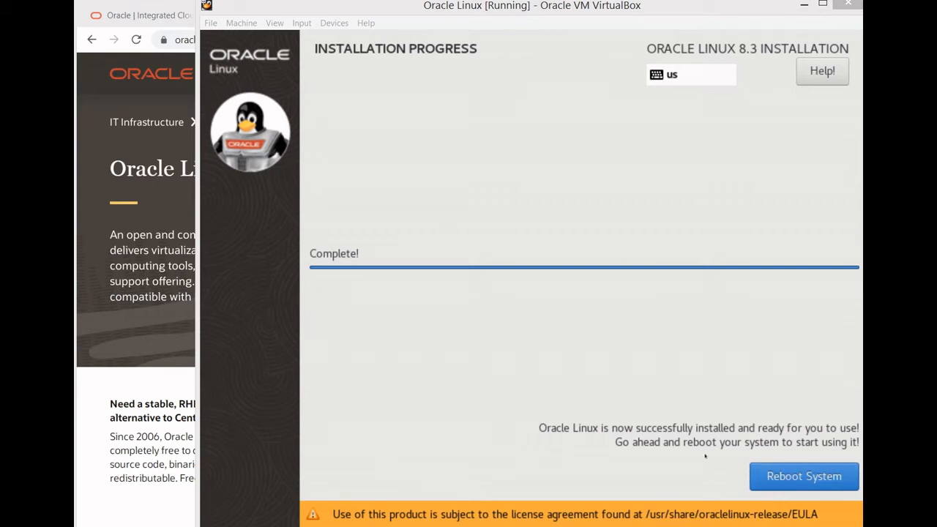
- Reboot the newly installed system and scale the virtual screen to 125%
left_click(748, 476)
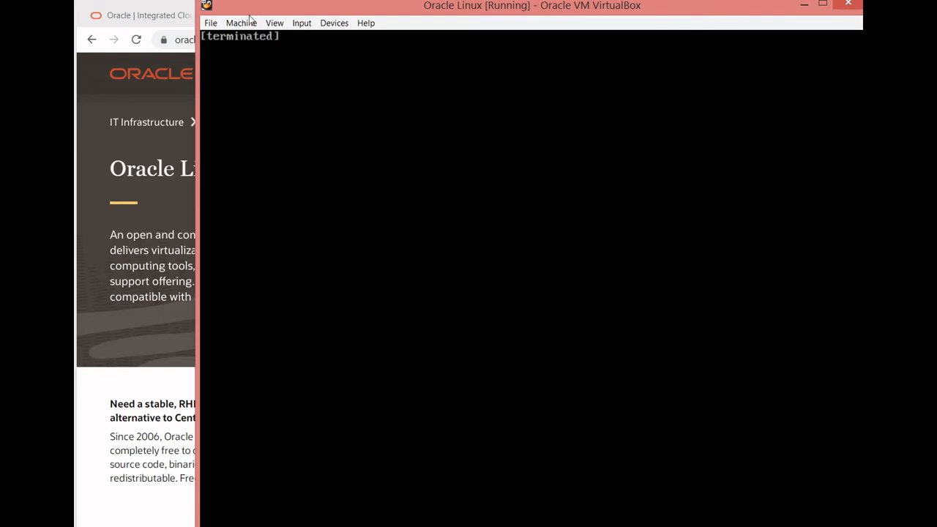
left_click(274, 23)
left_click(290, 189)
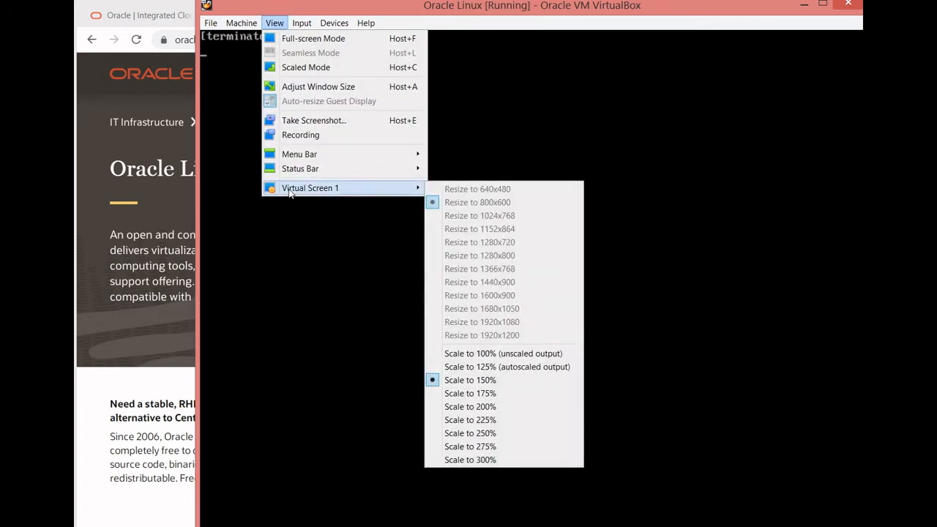
left_click(457, 367)
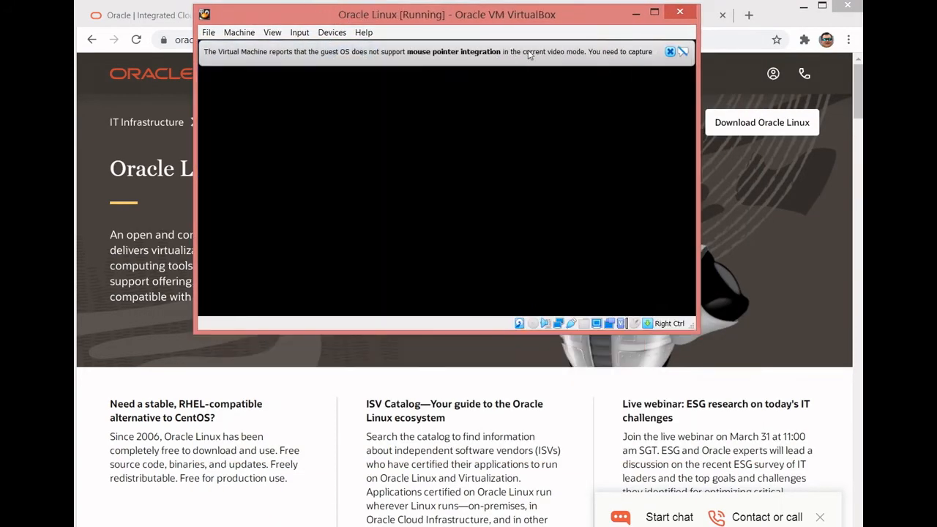
- Dismiss the mouse pointer integration notices and shift the virtual machine window slightly
left_click(670, 51)
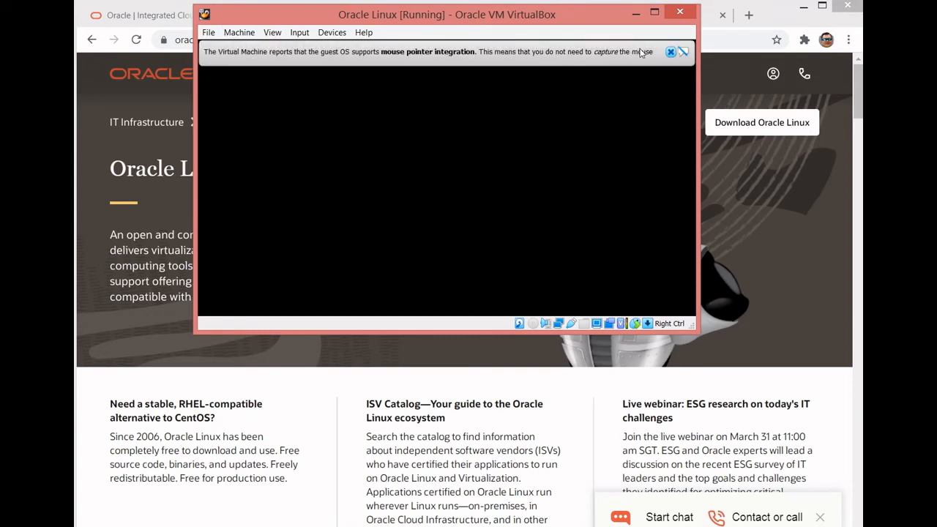
left_click(669, 51)
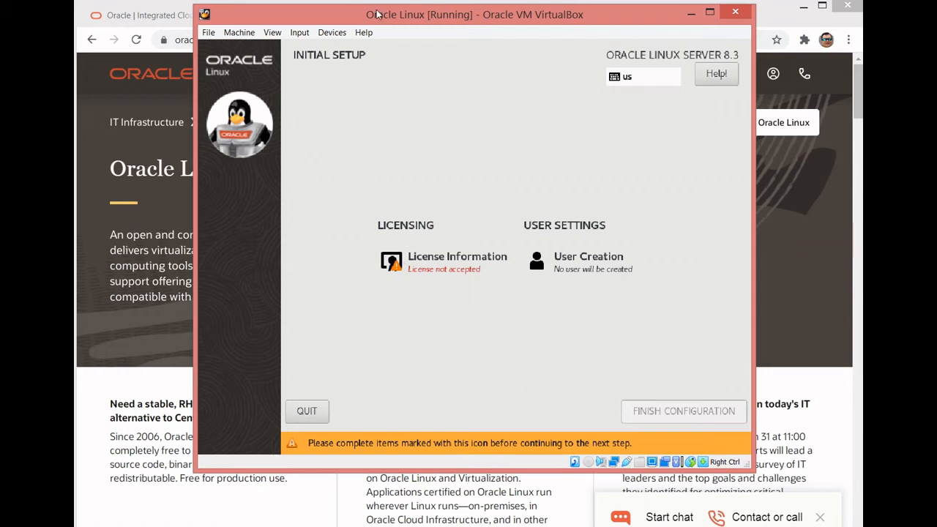
left_click_drag(377, 13, 381, 16)
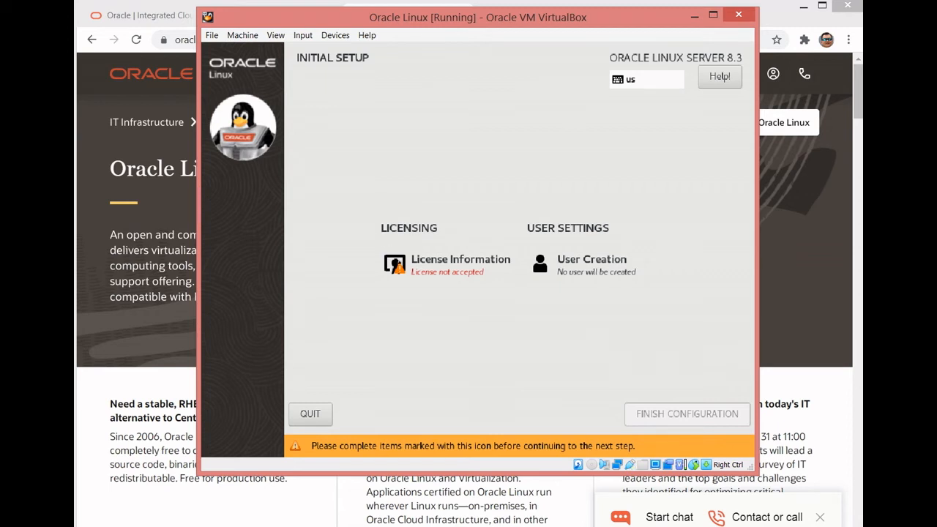
- Open the License Information, scale the virtual screen to 150% and reposition the virtual machine window
left_click(398, 261)
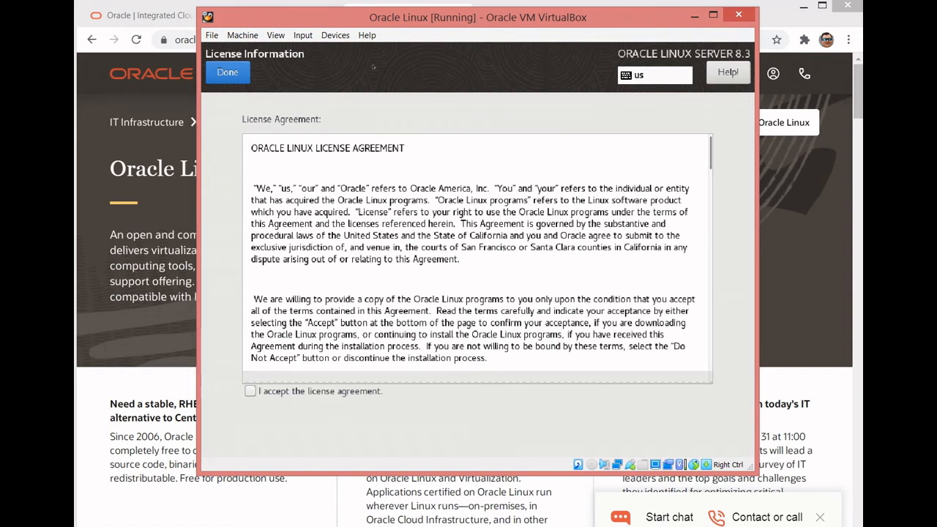
left_click(275, 35)
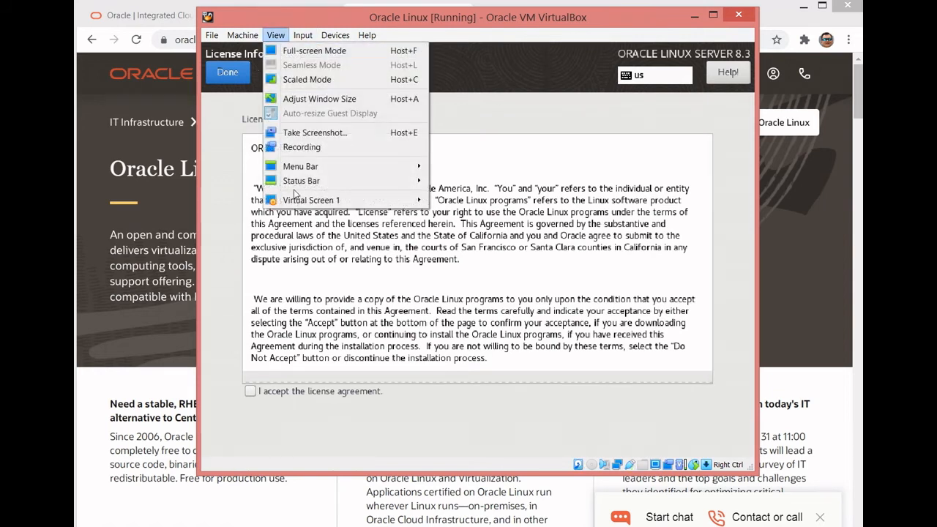
left_click(447, 386)
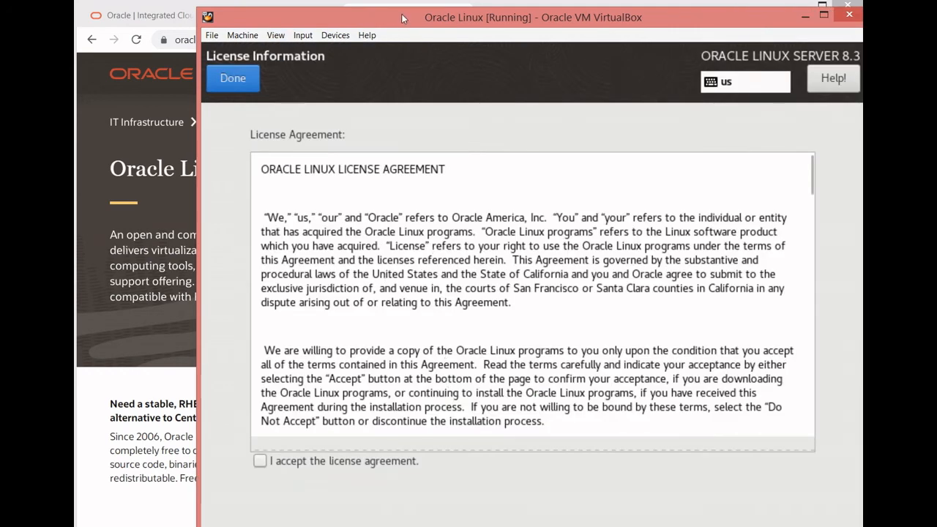
left_click_drag(401, 18, 393, 6)
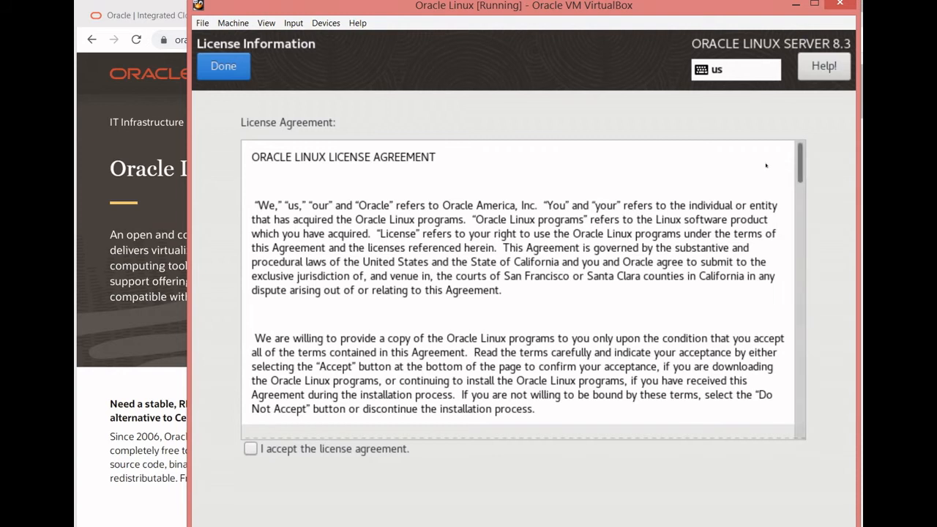
- Accept the Oracle Linux license agreement and return to the Initial Setup overview
scroll(737, 251, "down", 5)
scroll(736, 251, "down", 10)
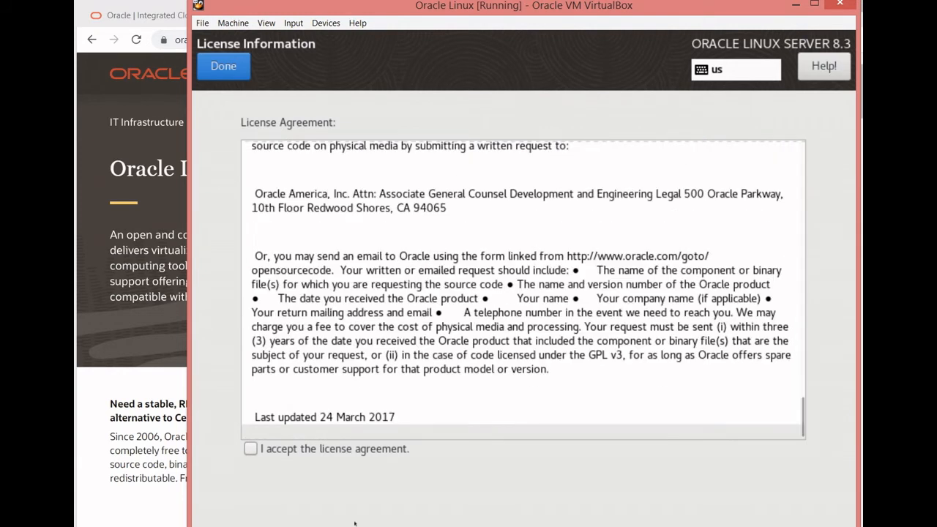
left_click(249, 448)
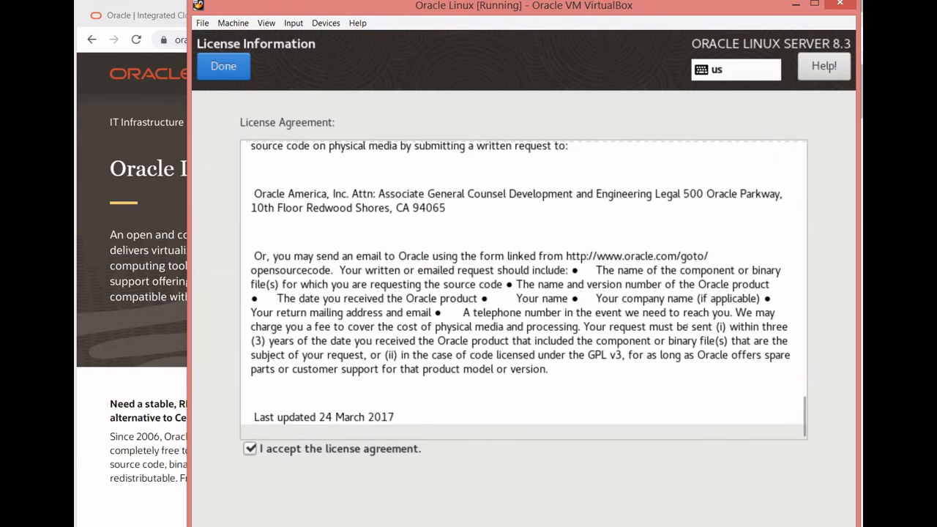
left_click(225, 66)
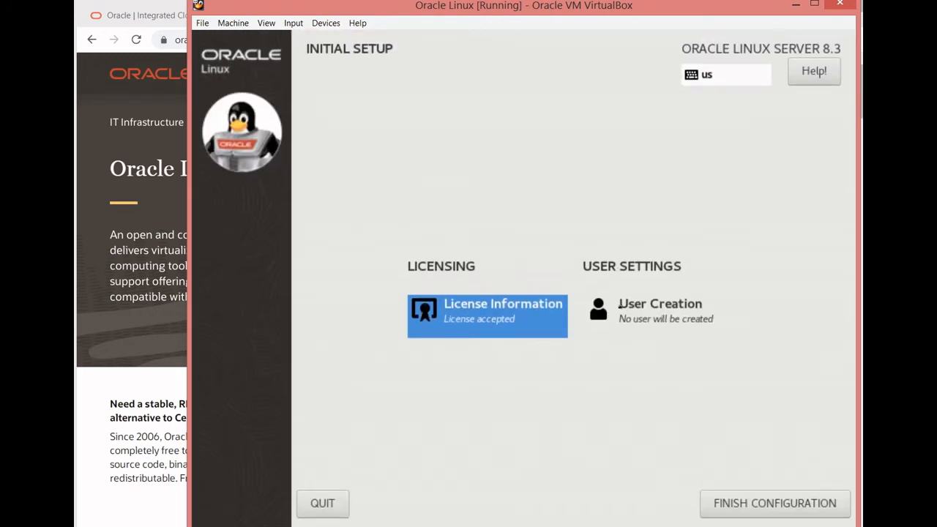
- Create a password-protected, non-administrator user by entering the user name, the account password and its confirmation
left_click(619, 305)
left_click(479, 147)
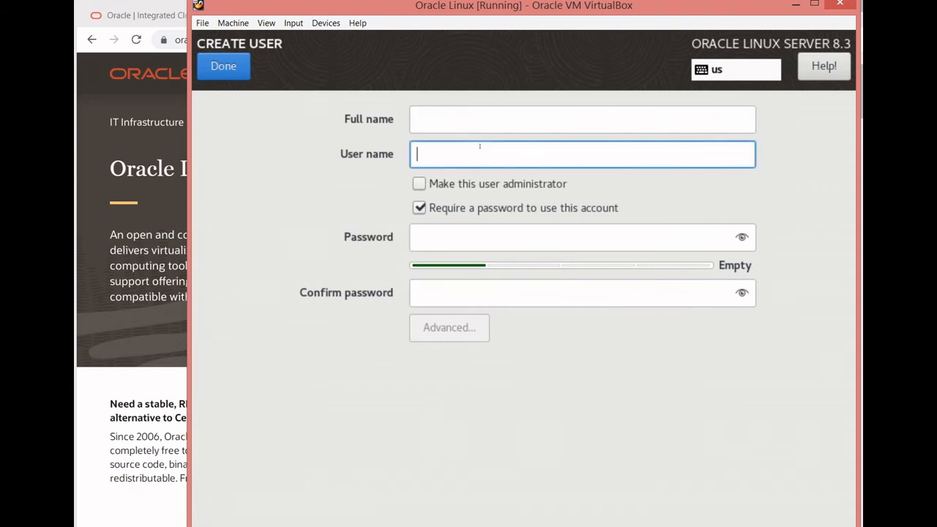
type("dinooz")
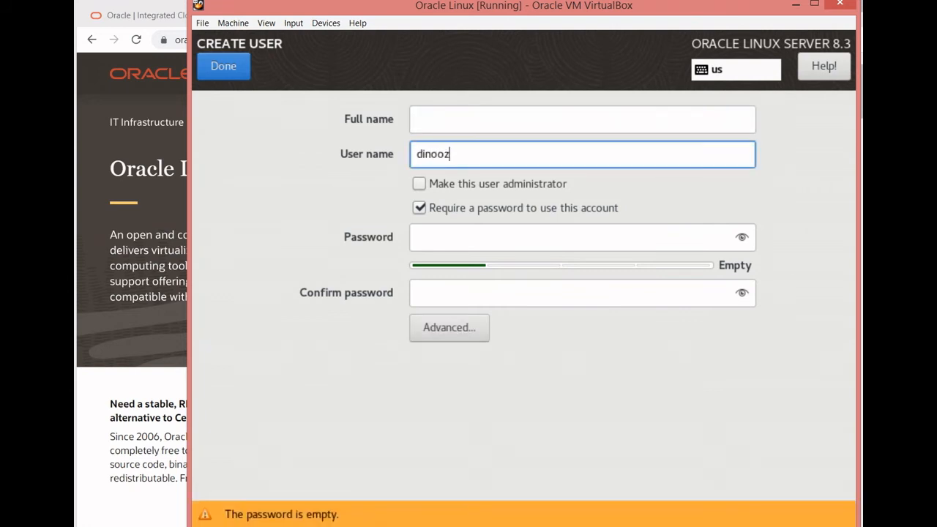
left_click(434, 224)
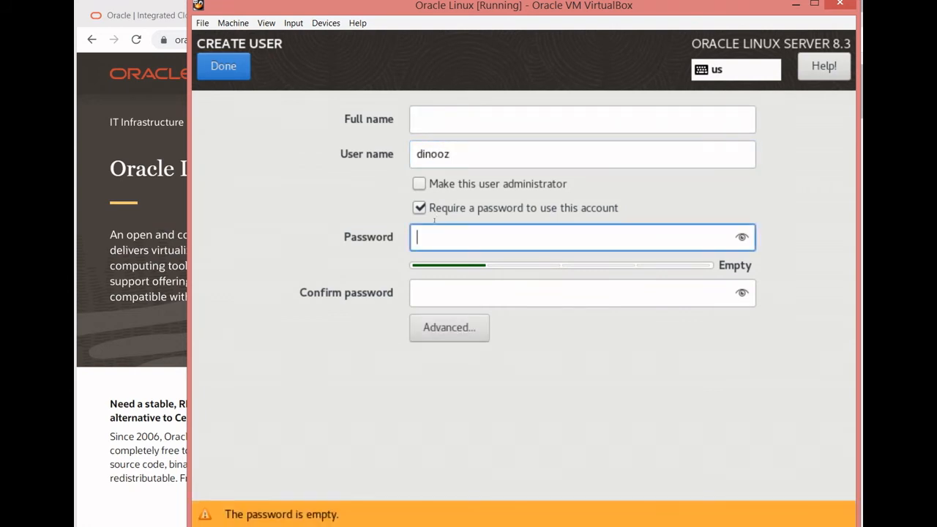
type("********")
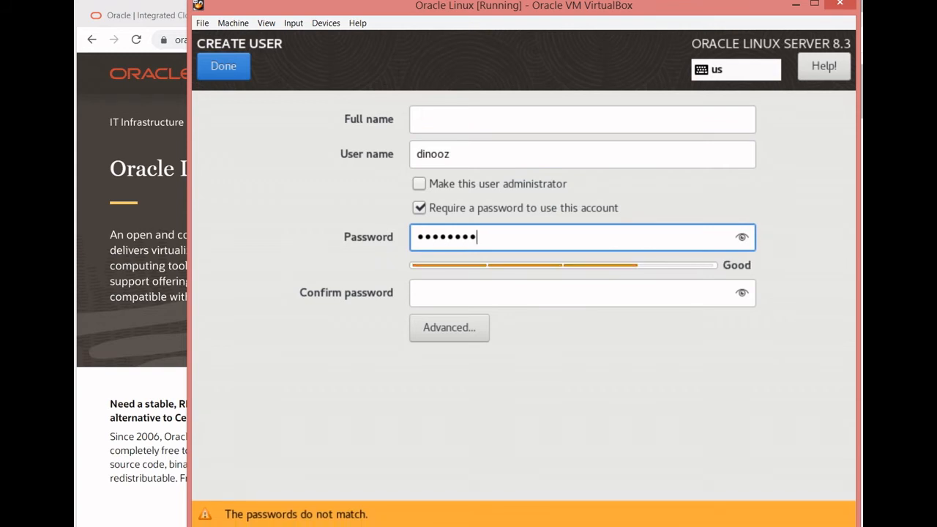
key("Tab")
type("********")
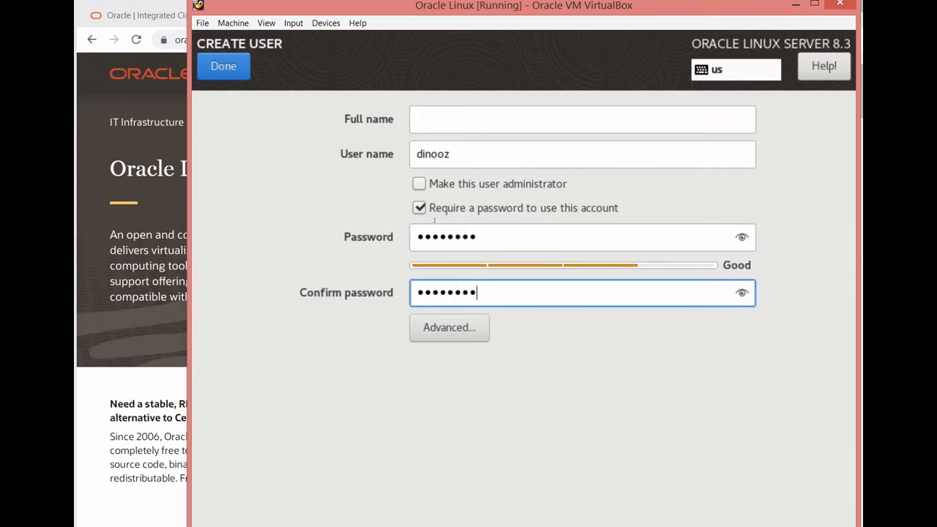
left_click(223, 66)
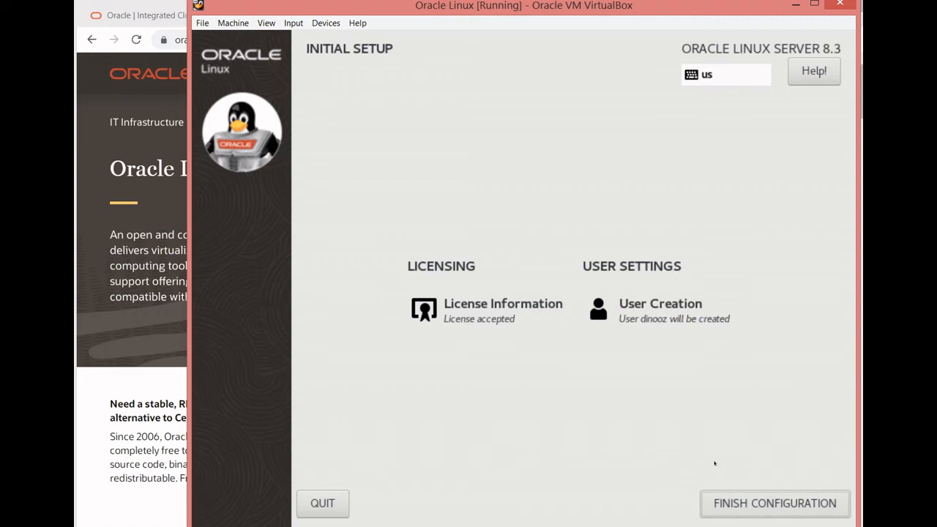
- Finish the initial configuration and sign in to the new user account with its account password
left_click(706, 501)
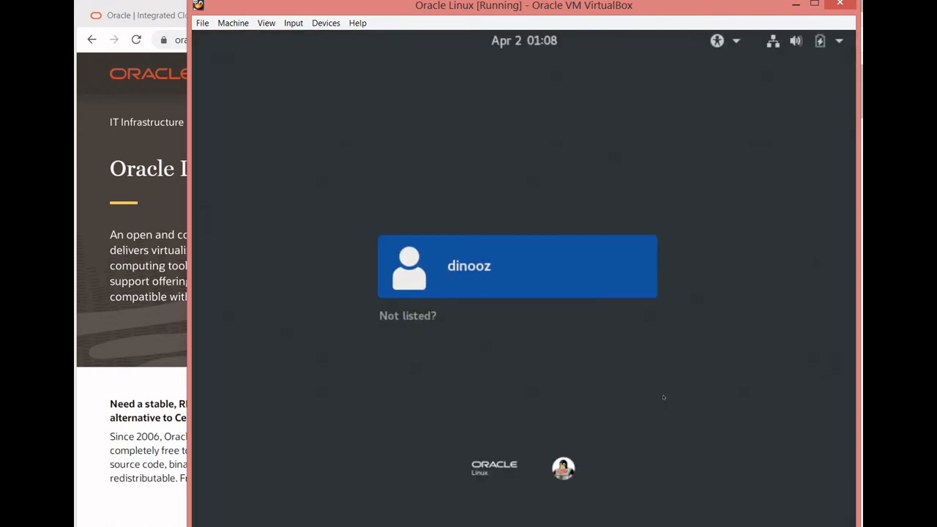
left_click(431, 273)
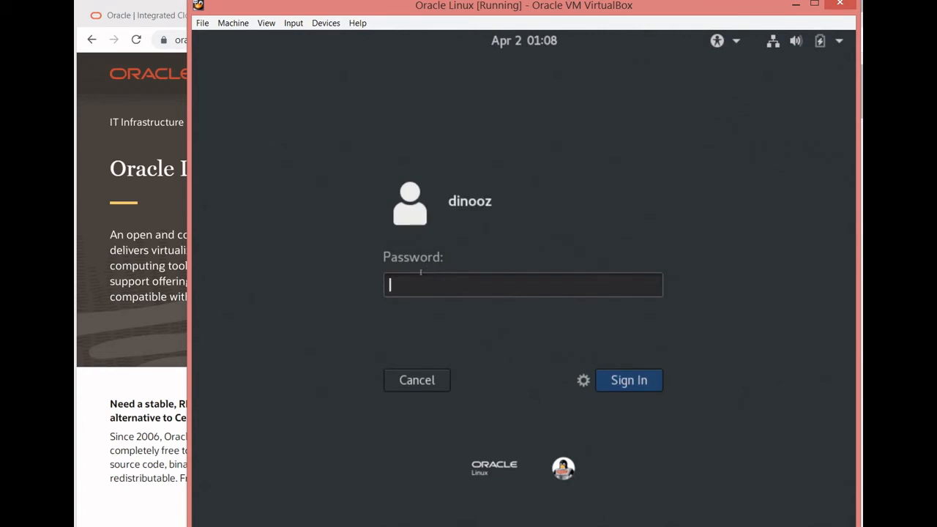
type("********")
key("Return")
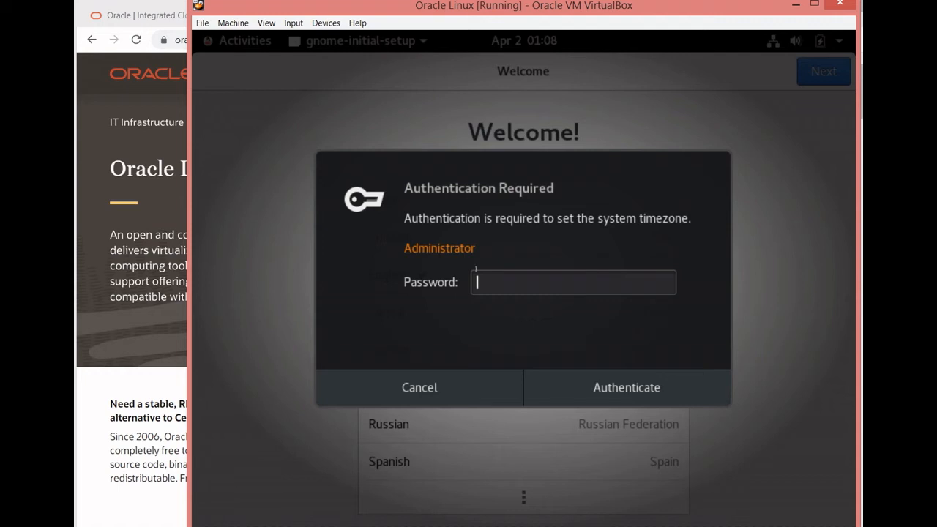
- Enter the administrator password to authorize setting the system timezone, and close the authentication request
type("••••")
key("Return")
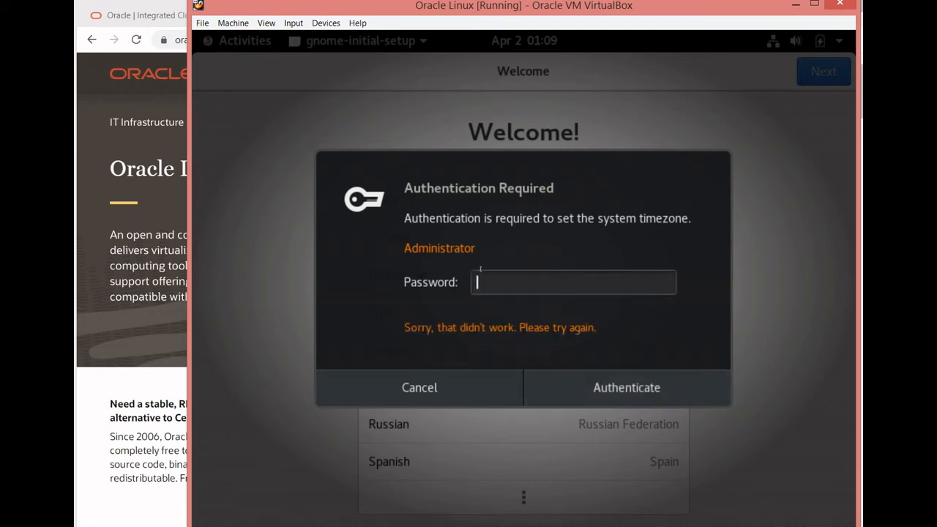
type("••••••••")
key("Return")
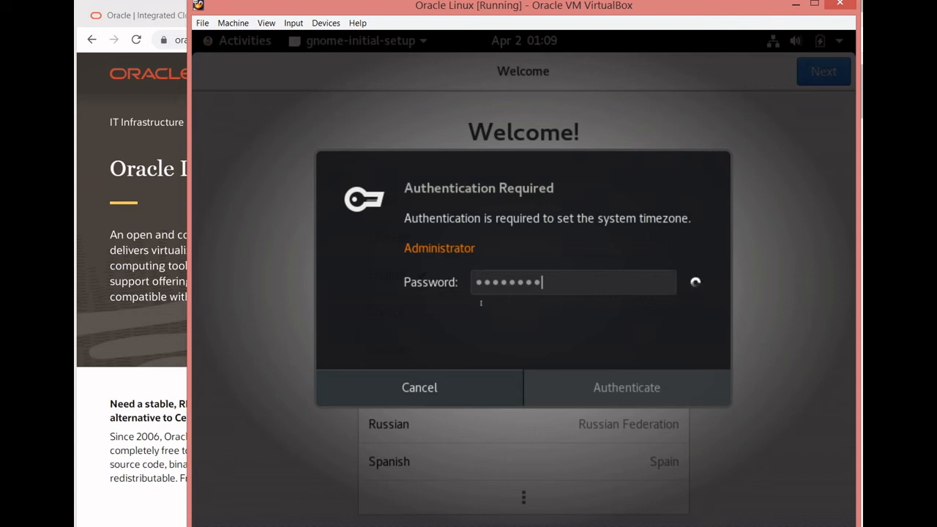
key("Escape")
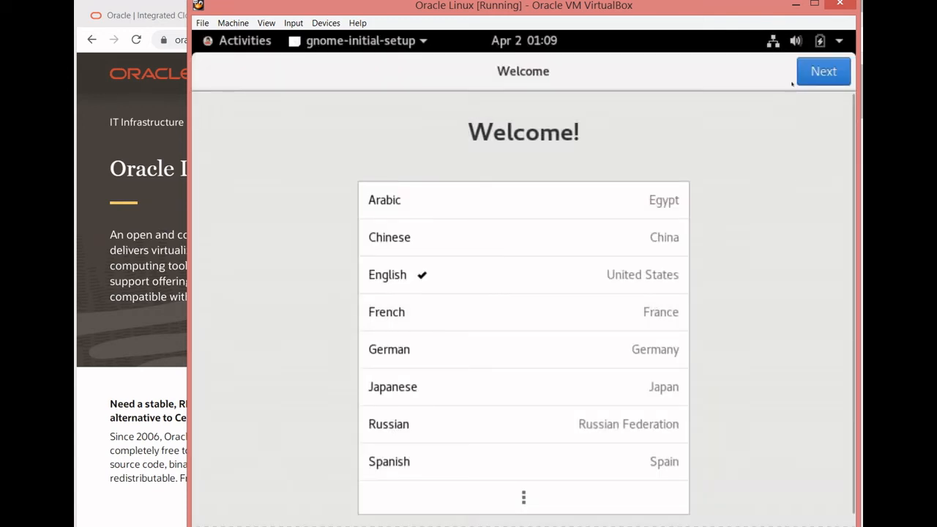
- Accept English (United States), the English (US) keyboard layout and Location Services switched on in the desktop's welcome setup
left_click(801, 76)
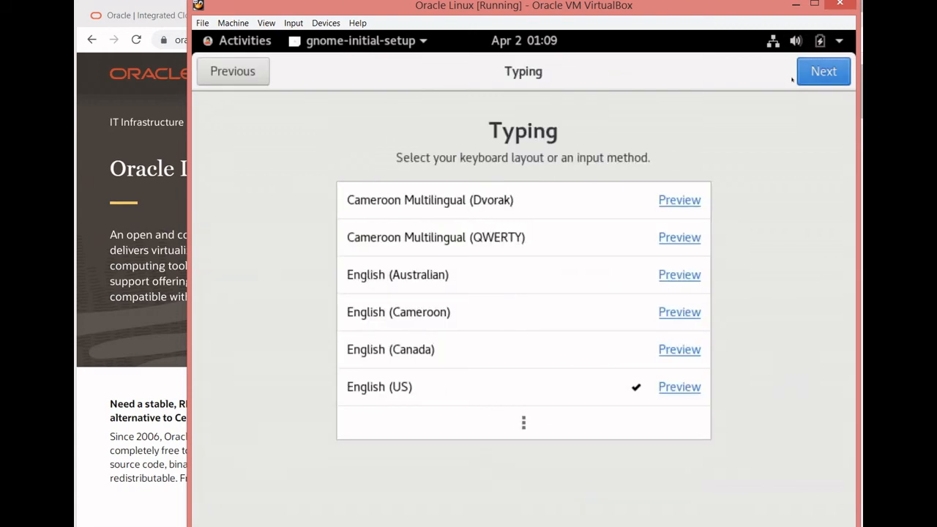
left_click(793, 79)
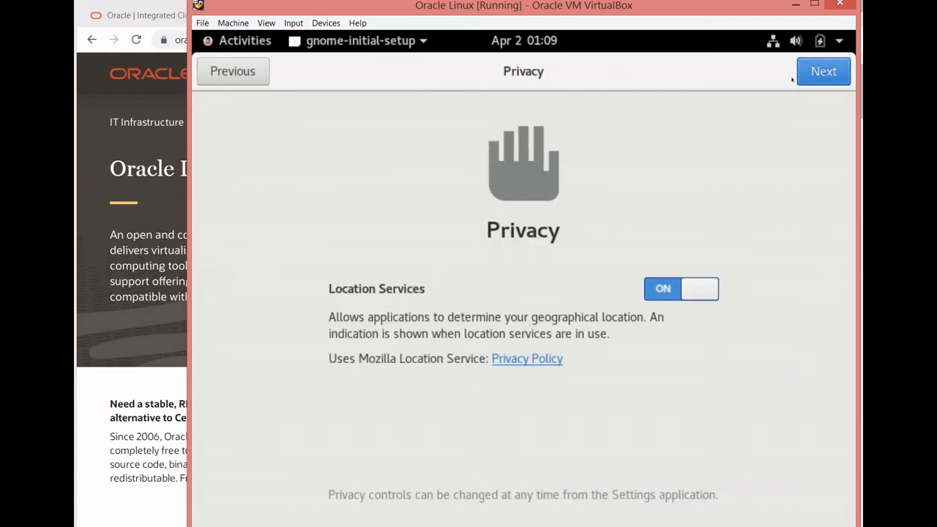
left_click(798, 76)
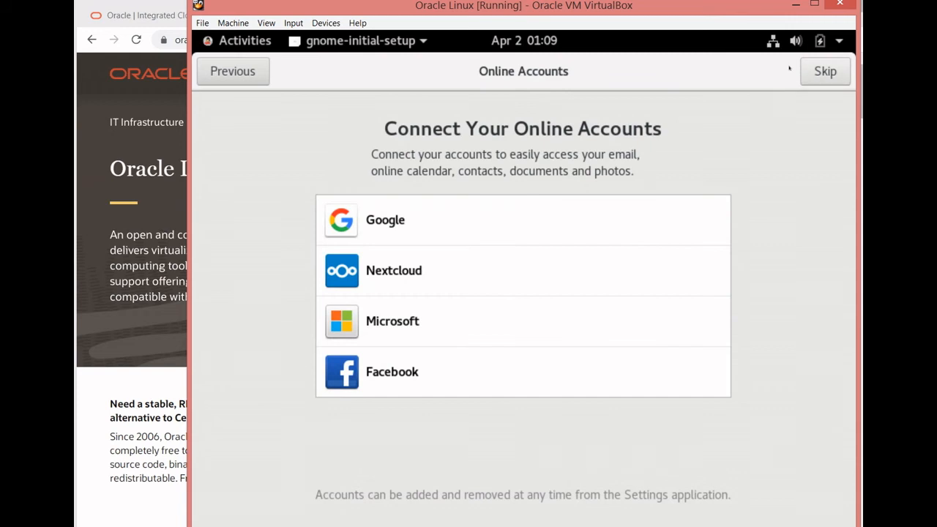
- Skip connecting online accounts, finish the desktop's welcome setup and close the Getting Started help
left_click(801, 71)
left_click(527, 432)
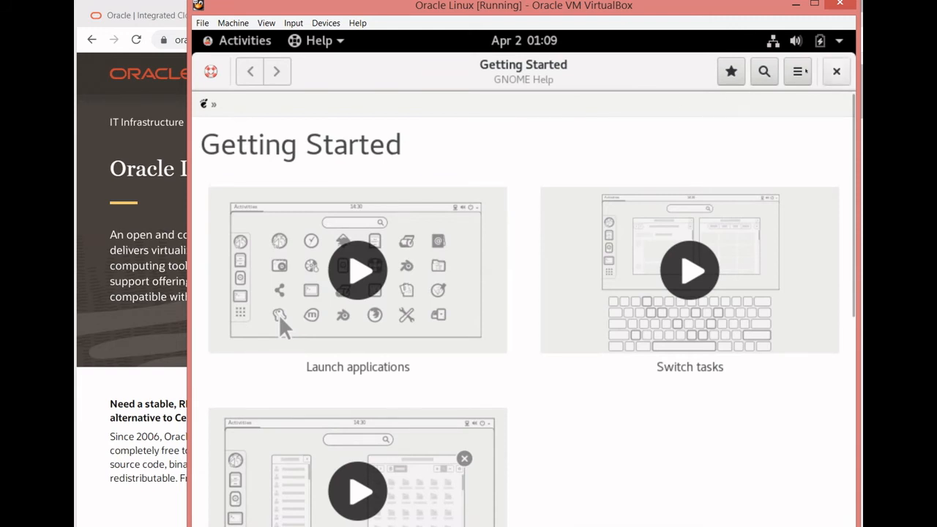
left_click(836, 71)
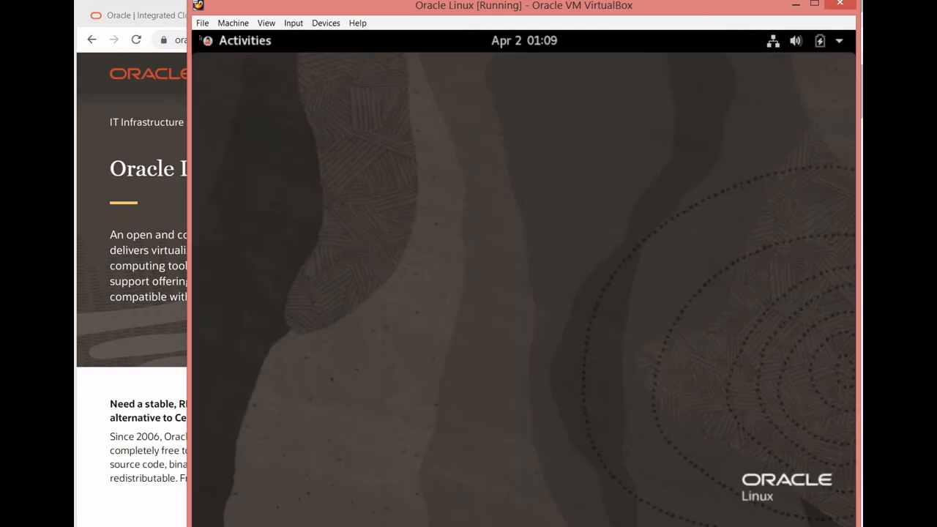
left_click(198, 41)
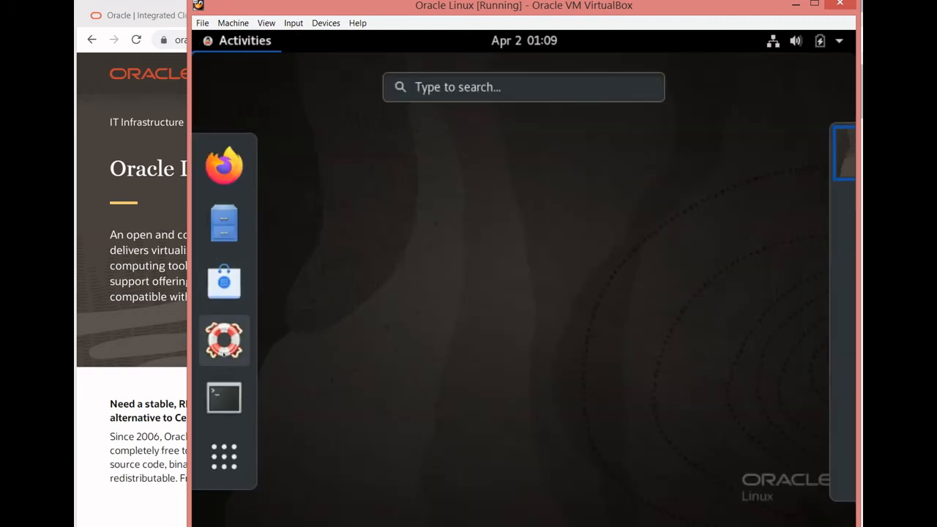
left_click(224, 397)
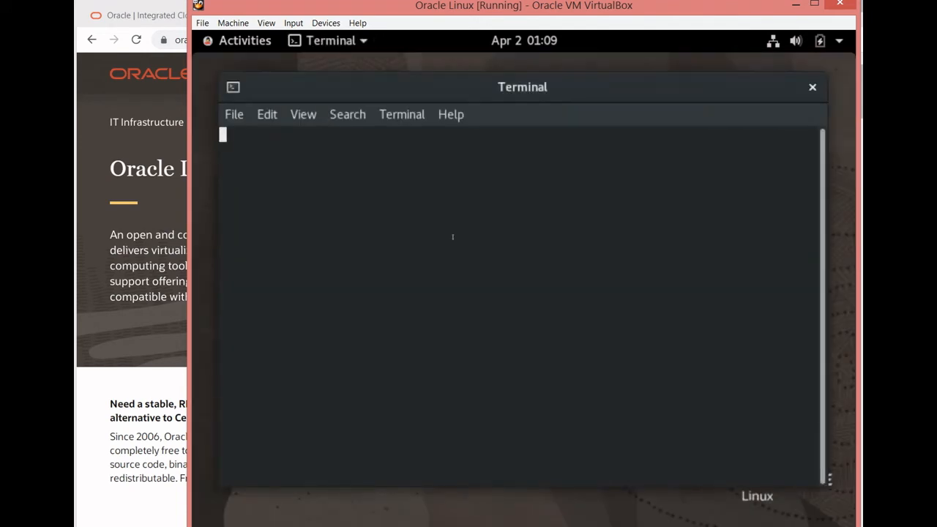
left_click_drag(392, 84, 401, 57)
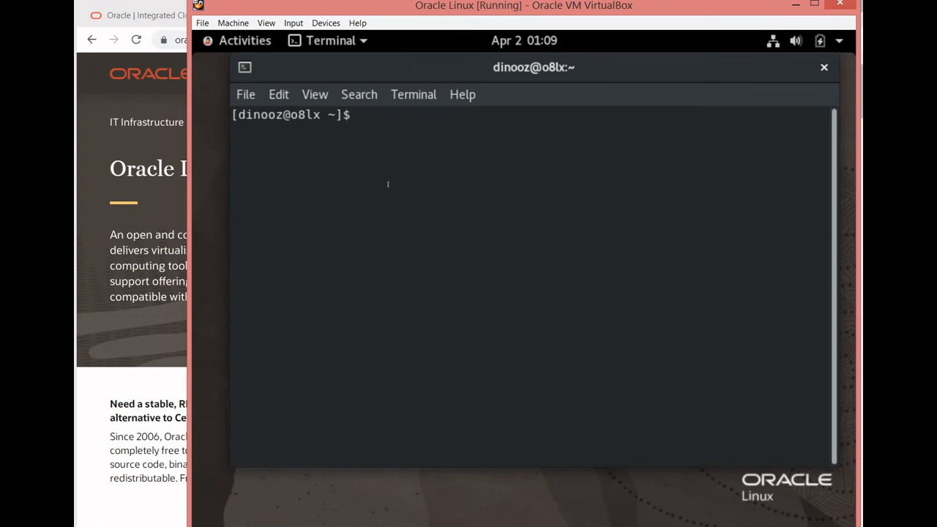
left_click(823, 66)
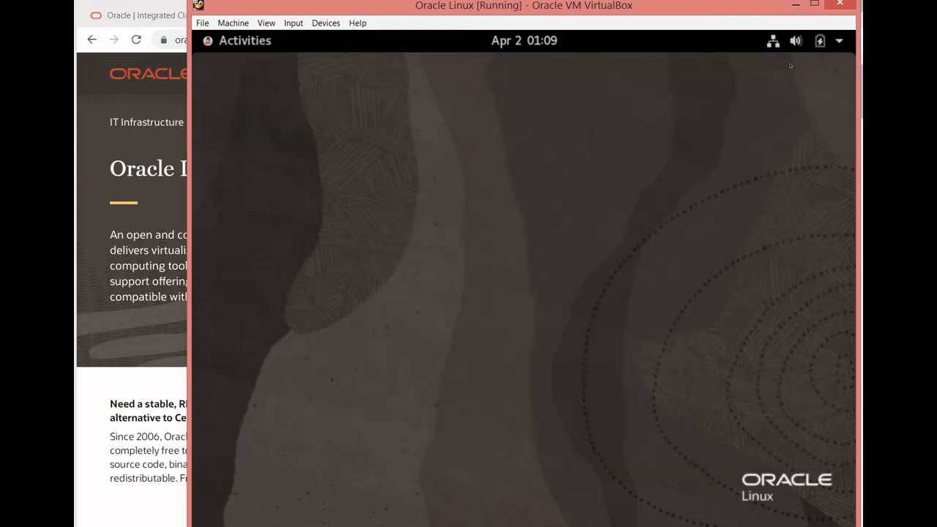
- Open a terminal and move its window up to the upper edge of the desktop
left_click(196, 42)
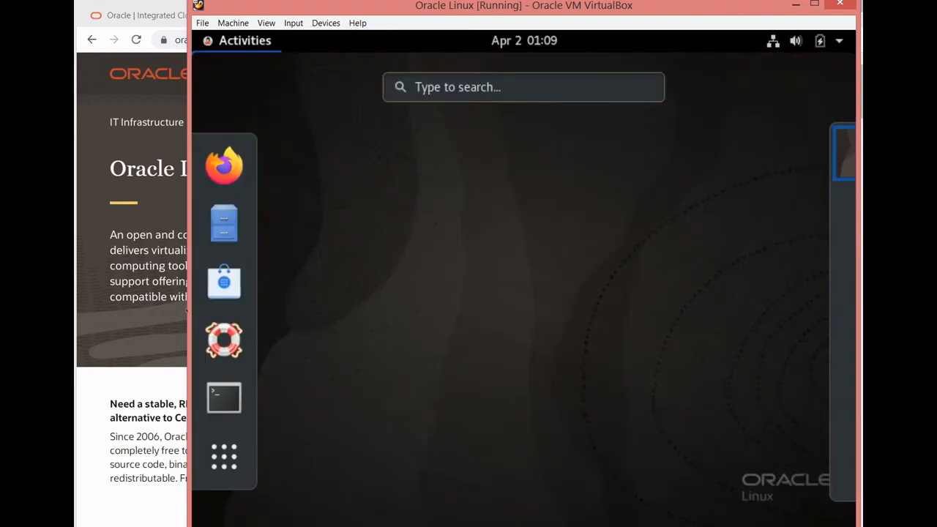
left_click(223, 397)
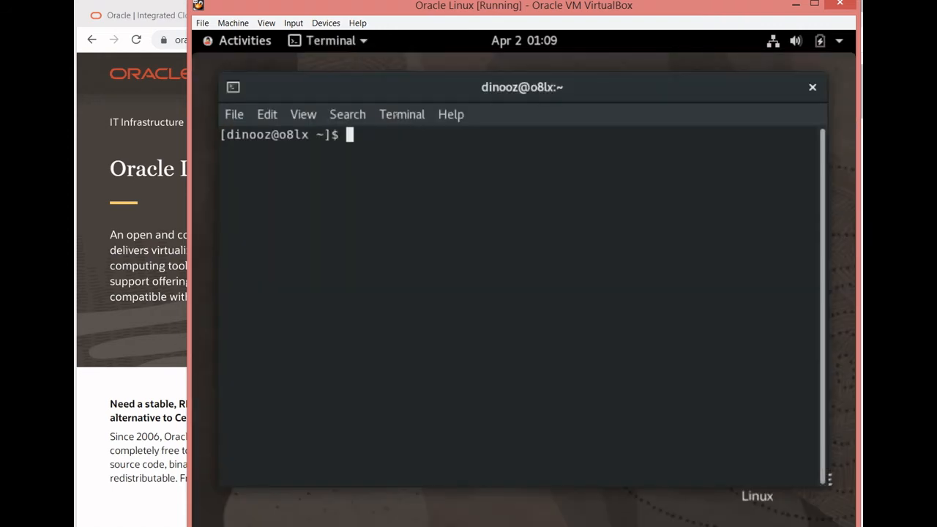
left_click_drag(391, 94, 401, 74)
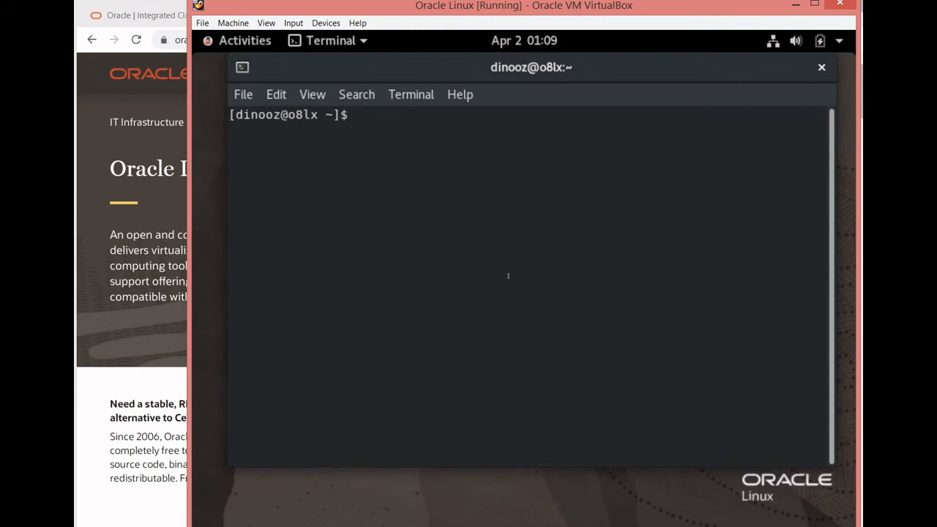
- Switch to the root account with "su -" and the root password, and start a system update with "dnf update"
type("su -")
key("Return")
key("Return")
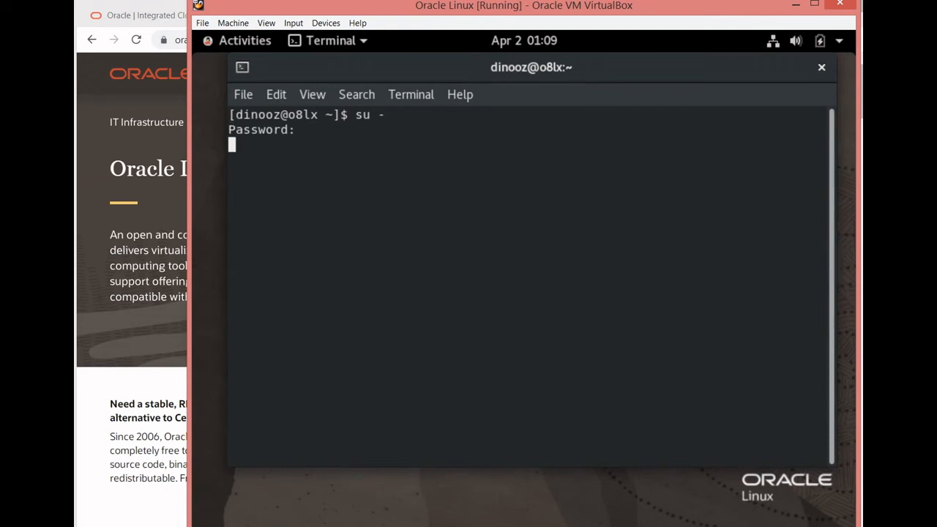
type("dnf update")
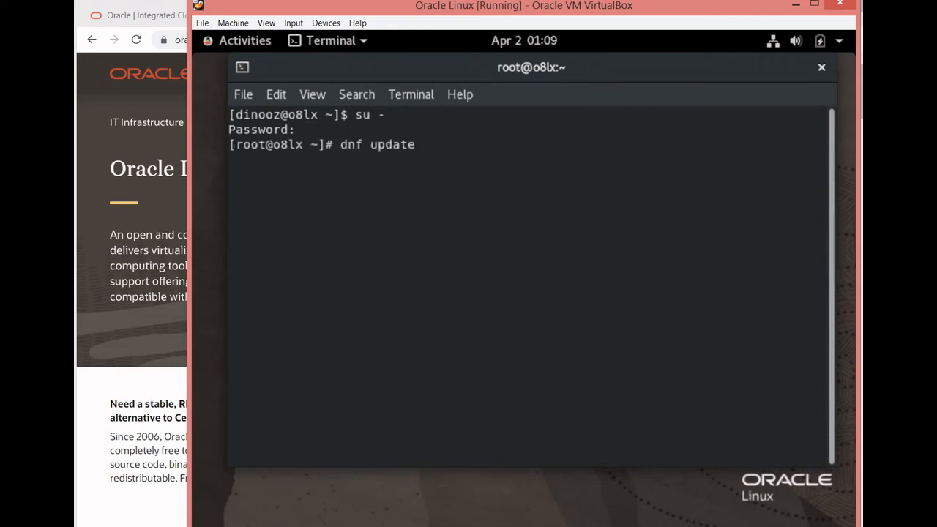
key("Return")
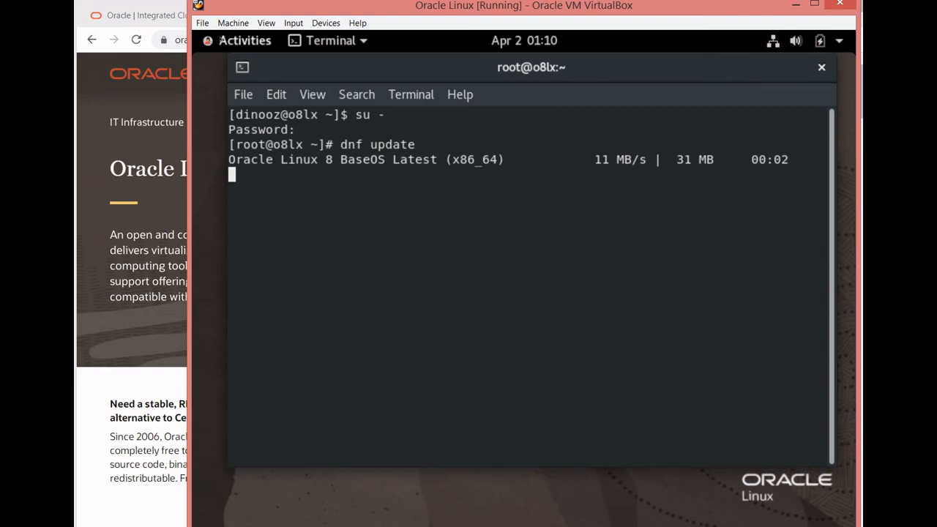
- Open a second terminal window and list the file systems' disk usage with "df -h"
mouse_move(195, 33)
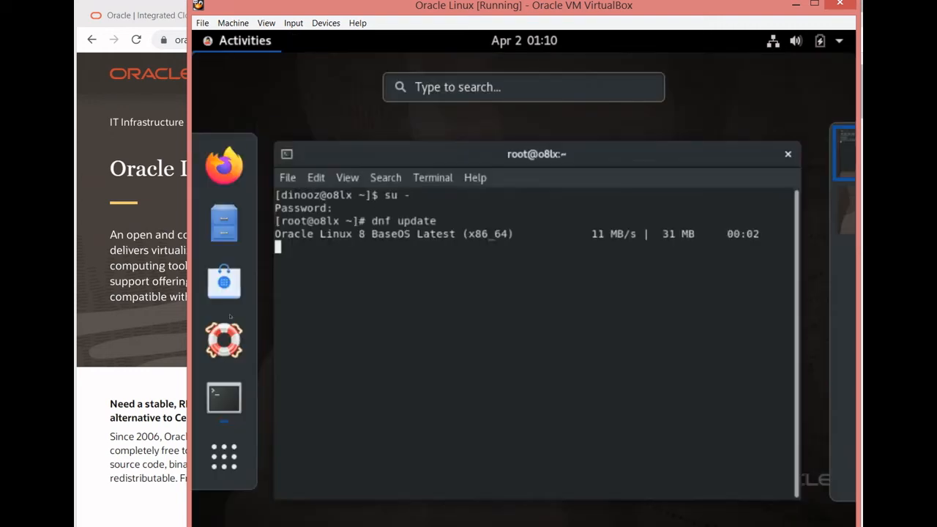
left_click(200, 396)
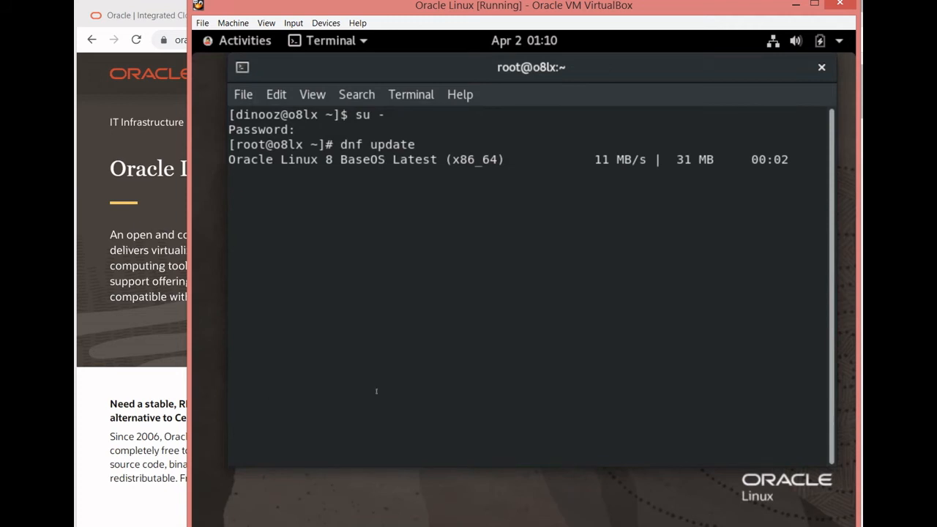
left_click(241, 95)
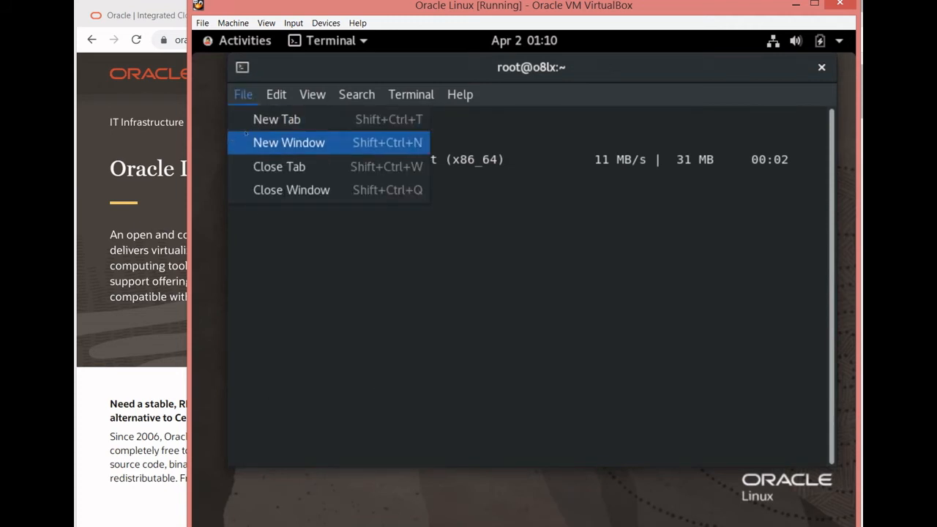
left_click(249, 142)
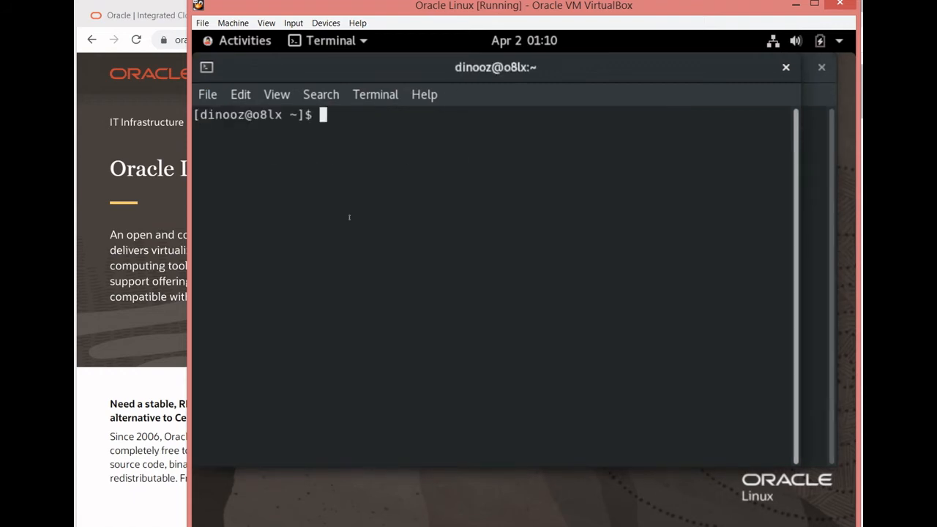
type("df -h")
key("Return")
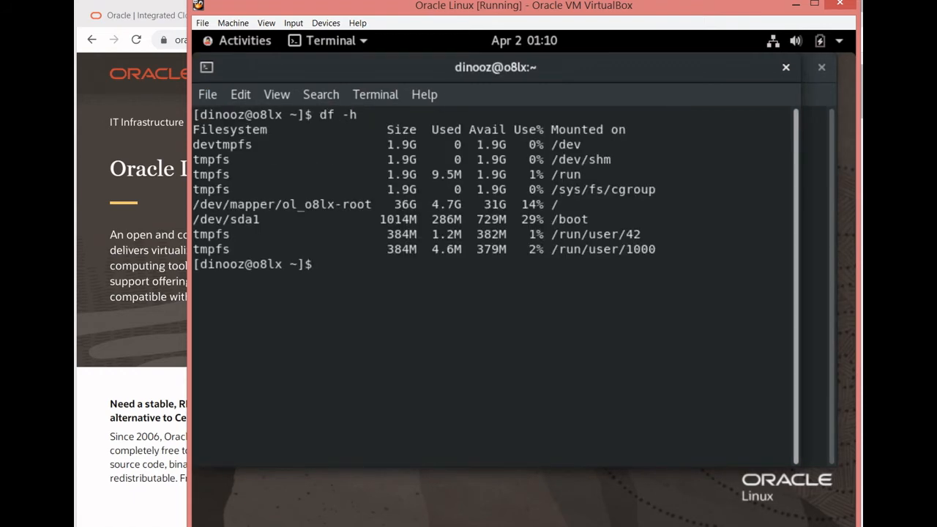
key("Return")
key("Return")
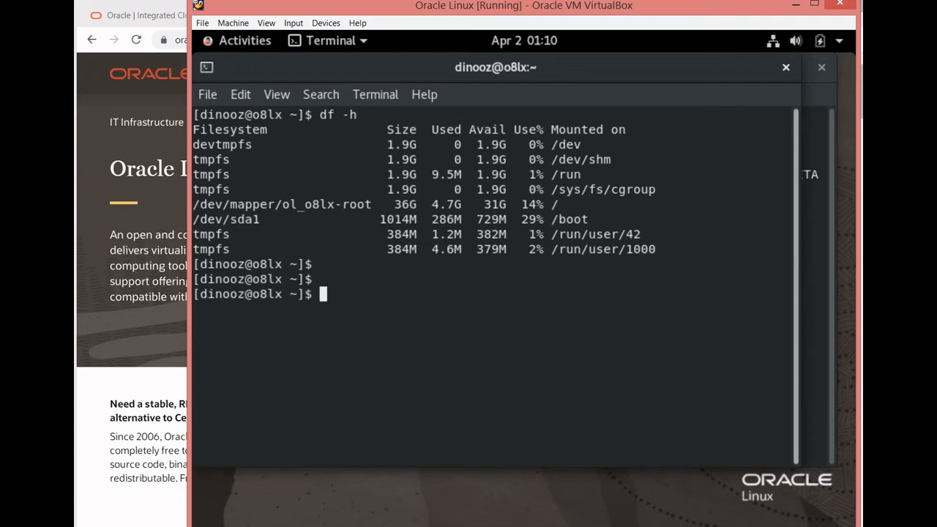
- List disk usage without temporary file systems using "df -h | grep -v tmpfs" and examine the root and /boot entries
type("df -h | grep")
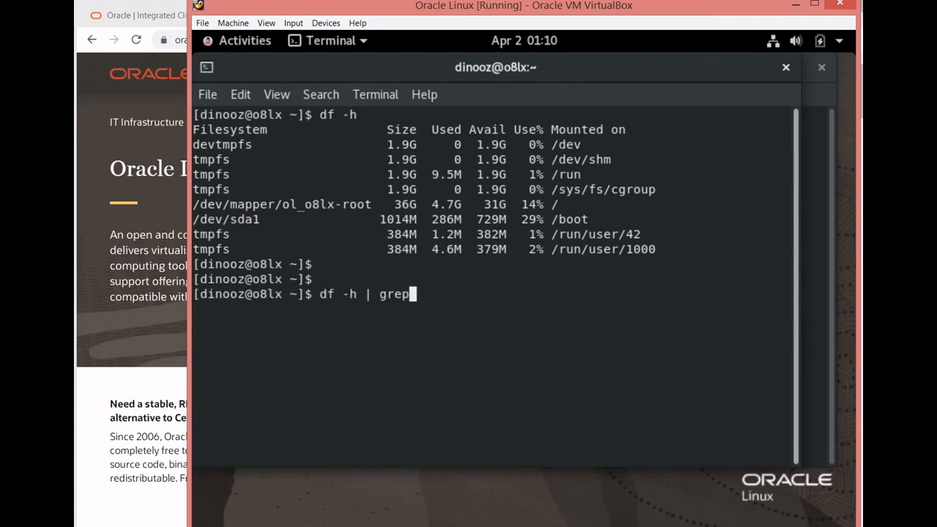
type(" -v tmpfs")
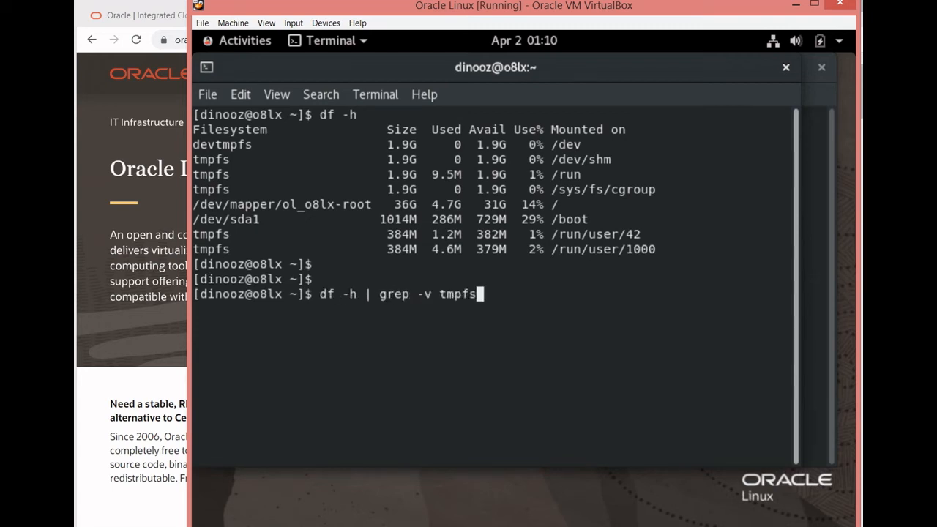
key("Return")
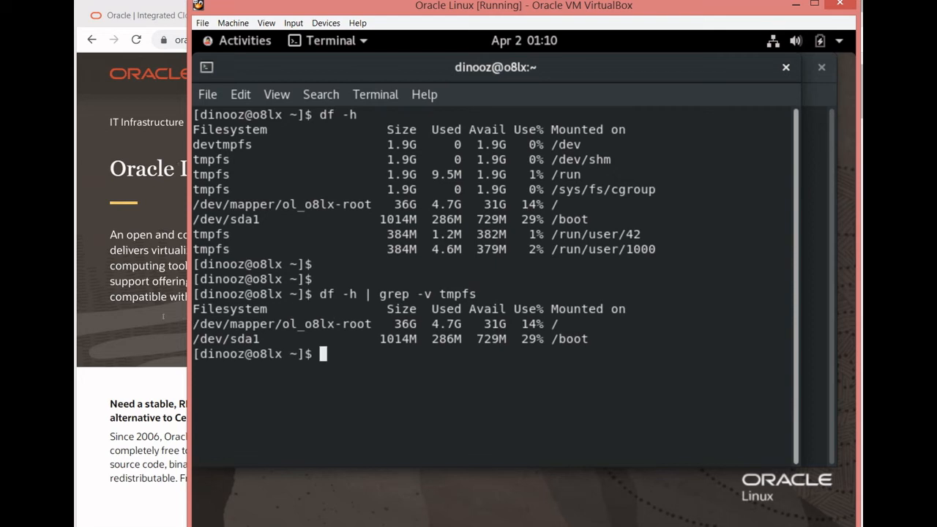
left_click_drag(199, 323, 557, 323)
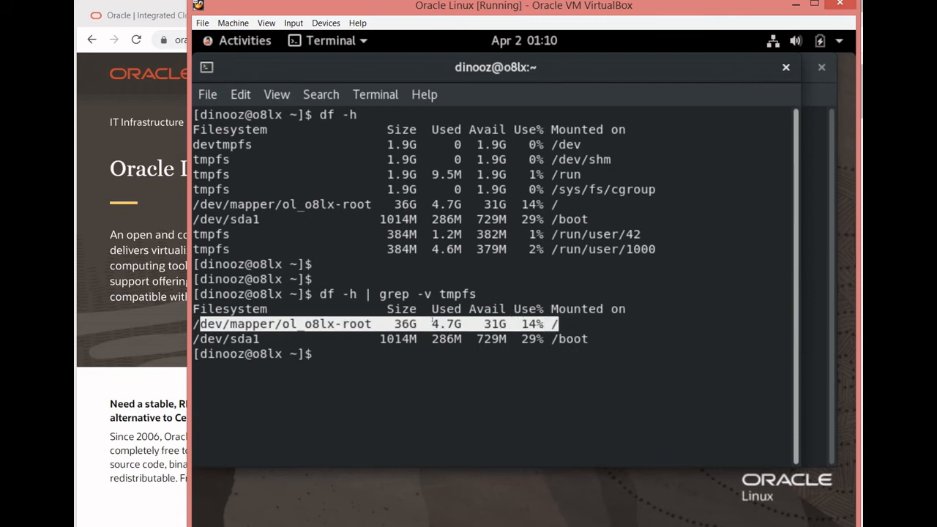
left_click(411, 312)
left_click_drag(432, 324, 469, 324)
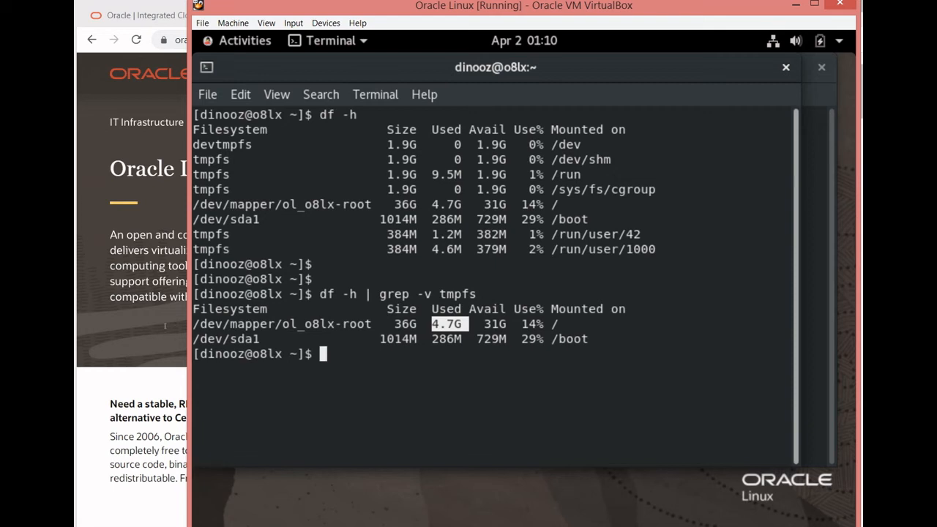
left_click_drag(193, 339, 590, 339)
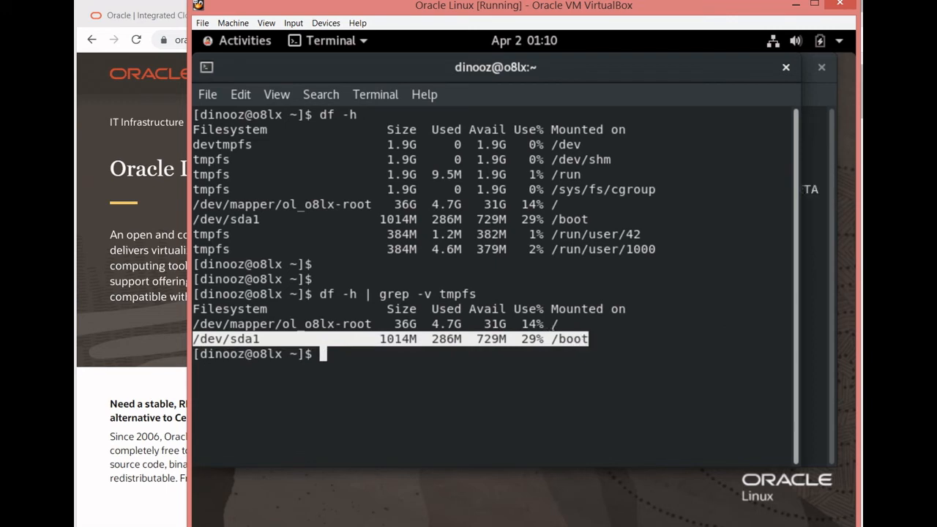
left_click(534, 356)
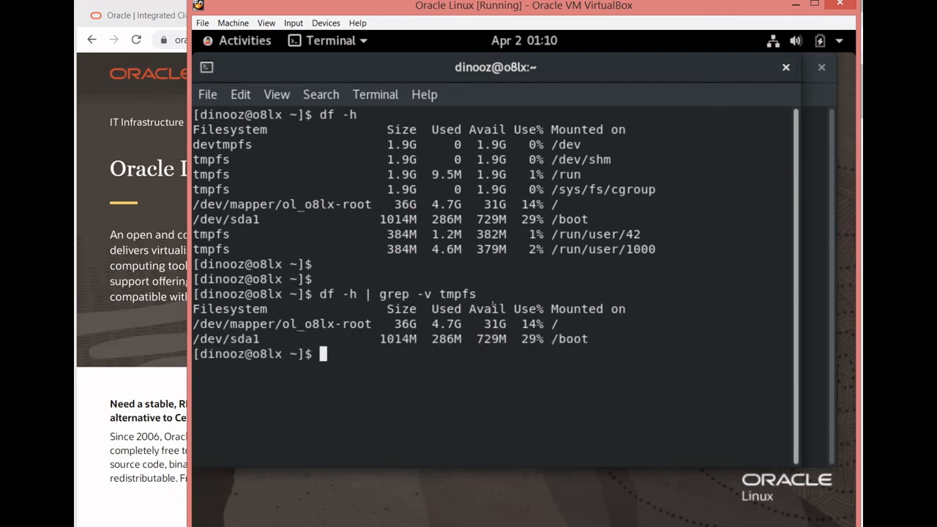
left_click_drag(432, 324, 461, 324)
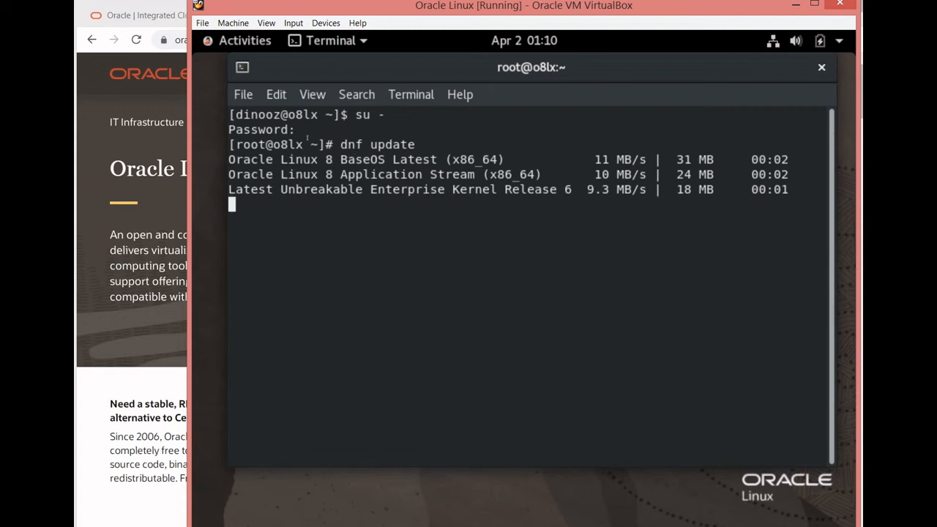
- In the root terminal, approve the dnf package transaction and the import of the Oracle GPG key with "y"
left_click_drag(340, 144, 415, 144)
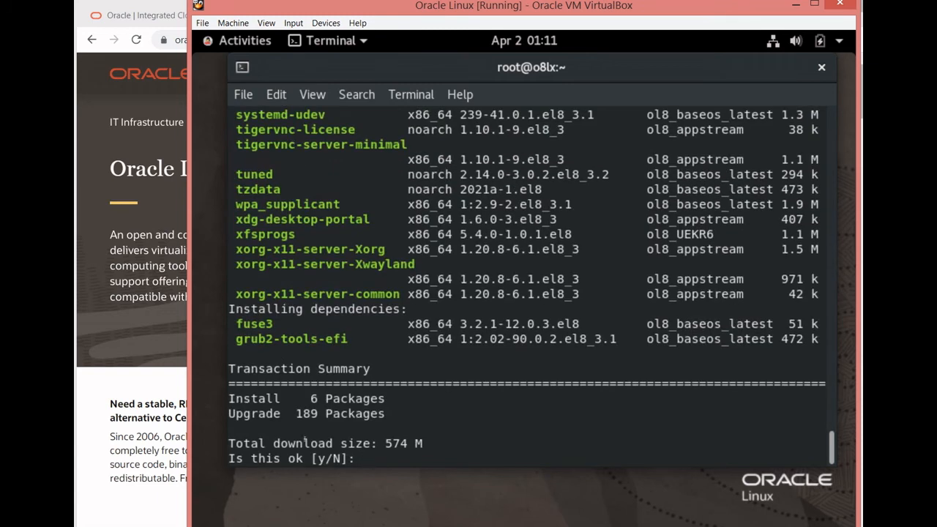
left_click_drag(385, 443, 423, 443)
type("y")
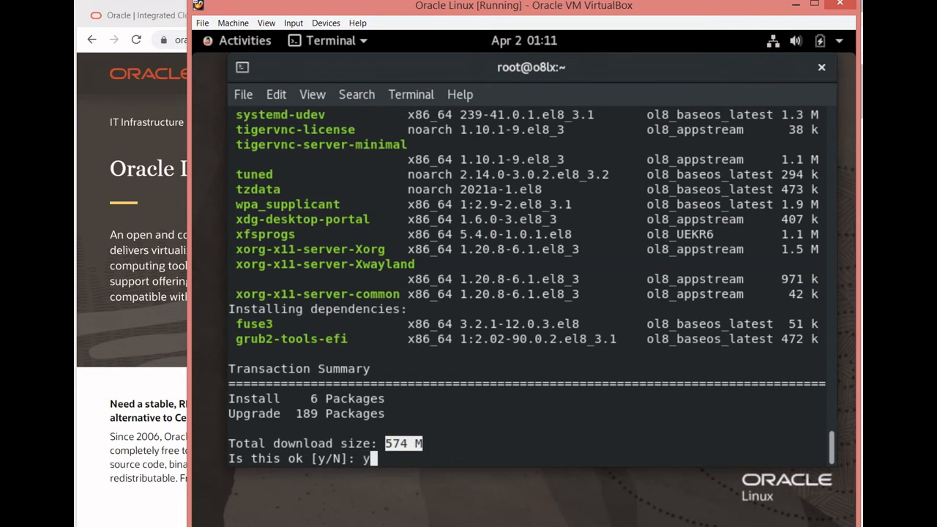
key("Return")
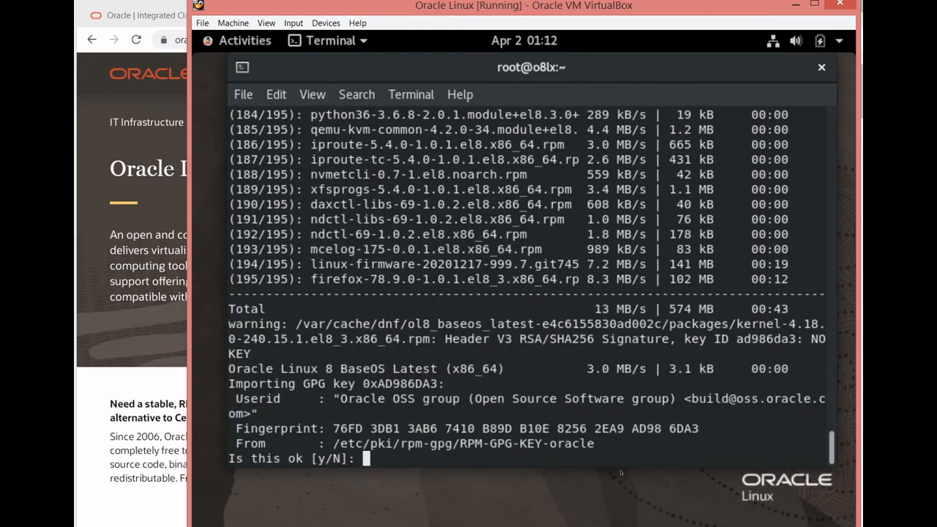
type("y")
key("Return")
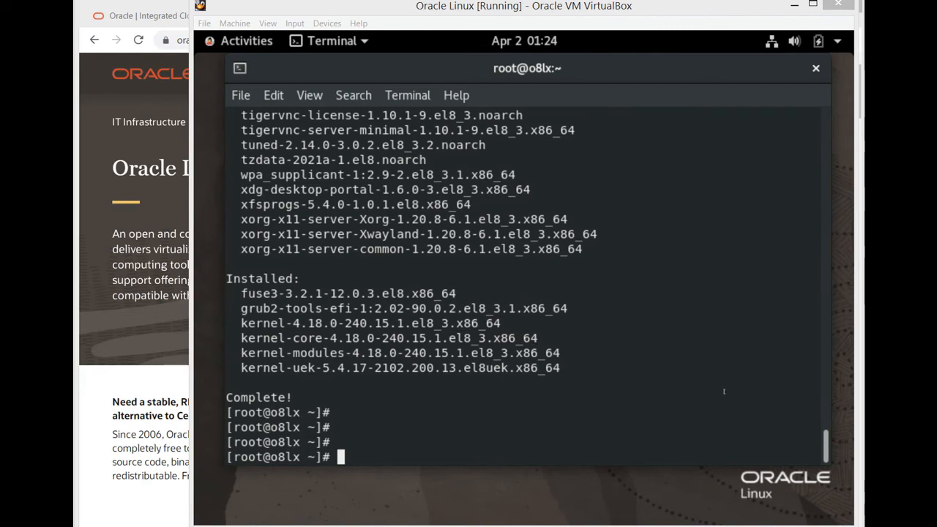
- Review the dnf update output, including the lists of upgraded and verified packages
scroll(776, 425, "up", 10)
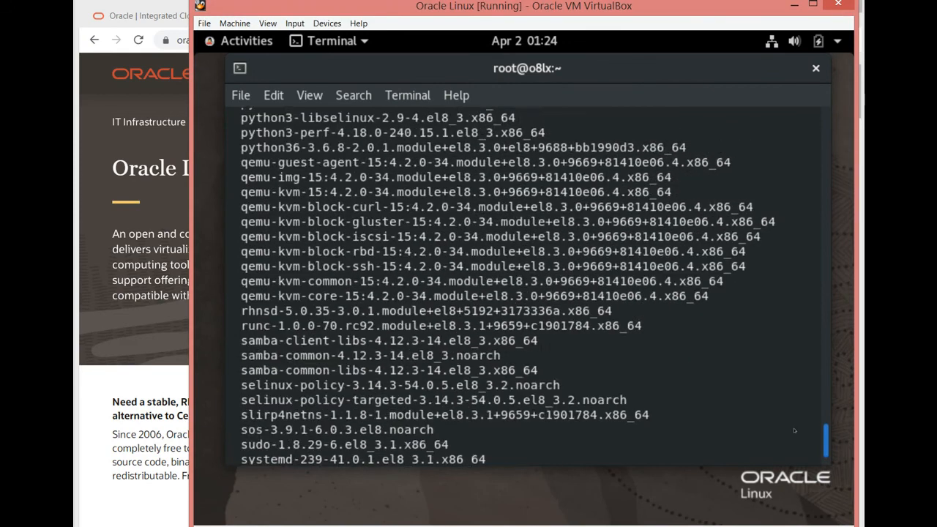
scroll(791, 429, "up", 20)
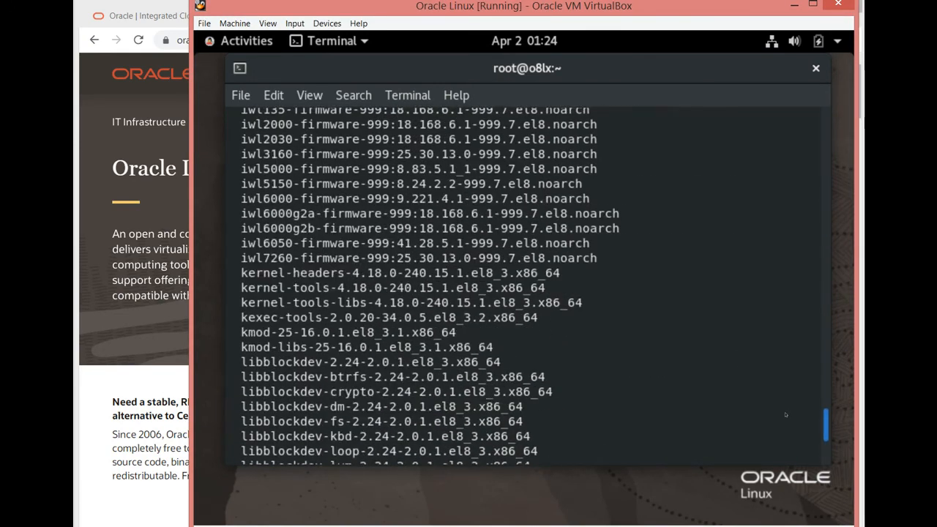
scroll(783, 404, "up", 15)
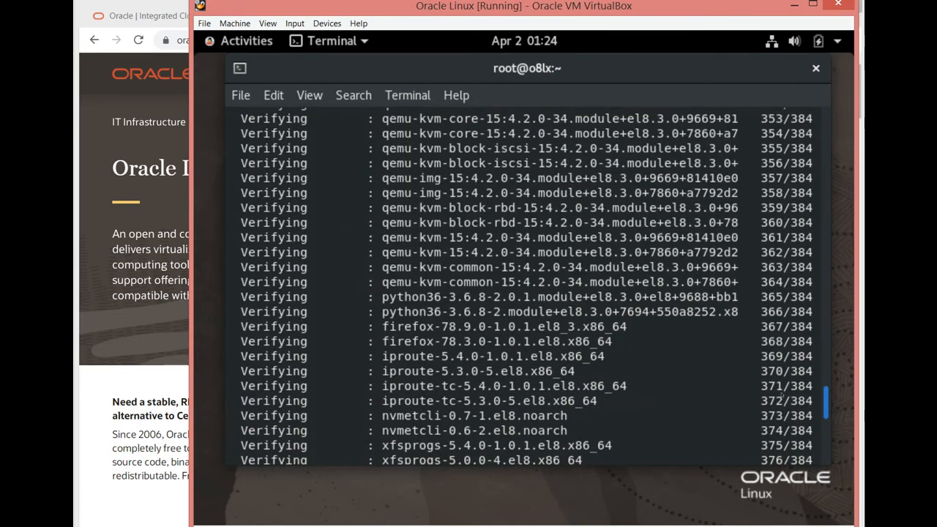
scroll(782, 398, "down", 4)
scroll(781, 397, "up", 20)
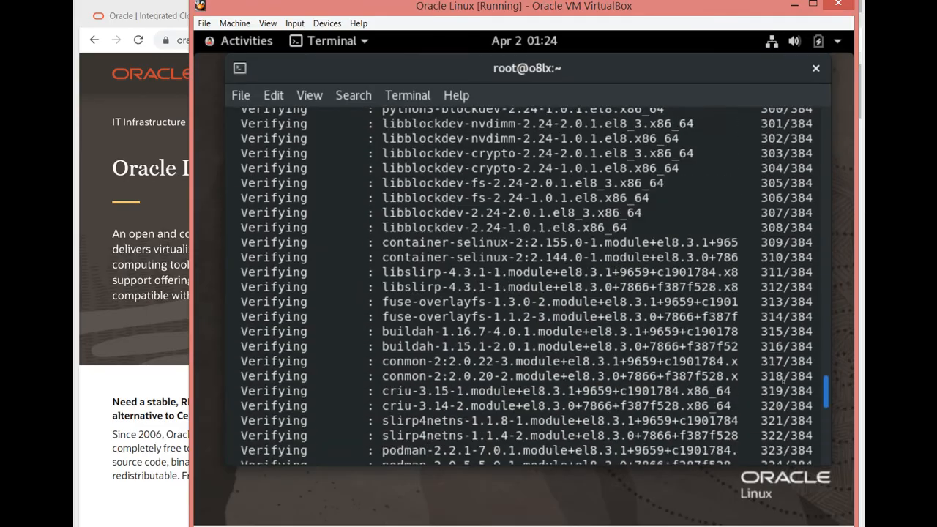
scroll(782, 355, "up", 20)
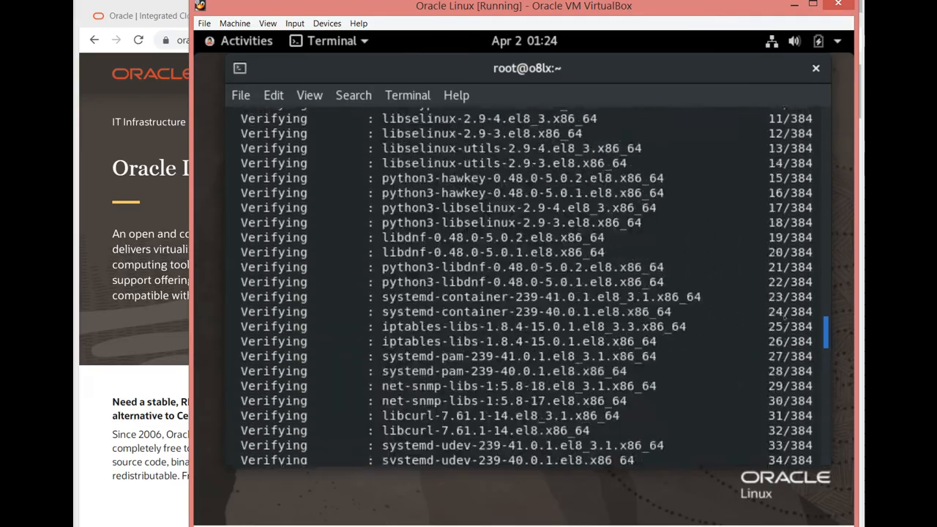
- Restart the virtual machine from the root terminal with "reboot" and dismiss the mouse pointer integration notice during startup
scroll(783, 355, "up", 20)
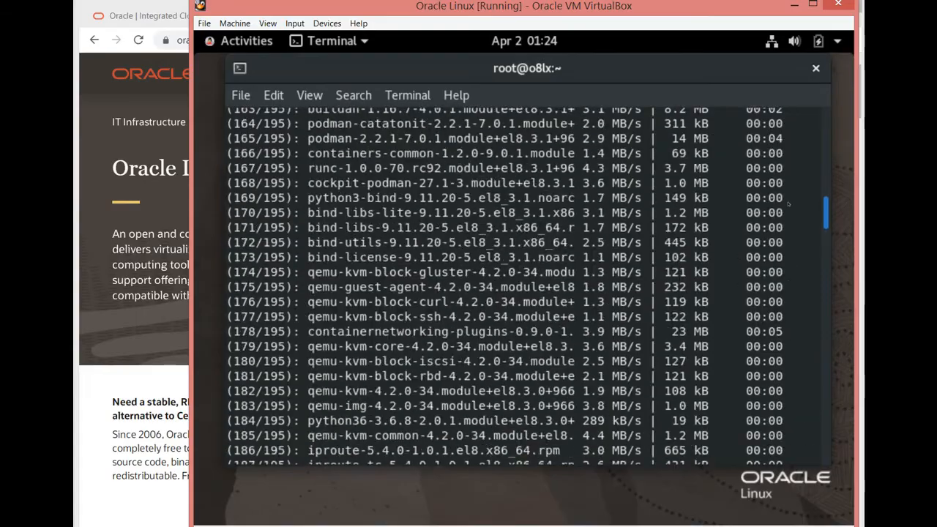
scroll(783, 355, "down", 20)
scroll(788, 368, "down", 20)
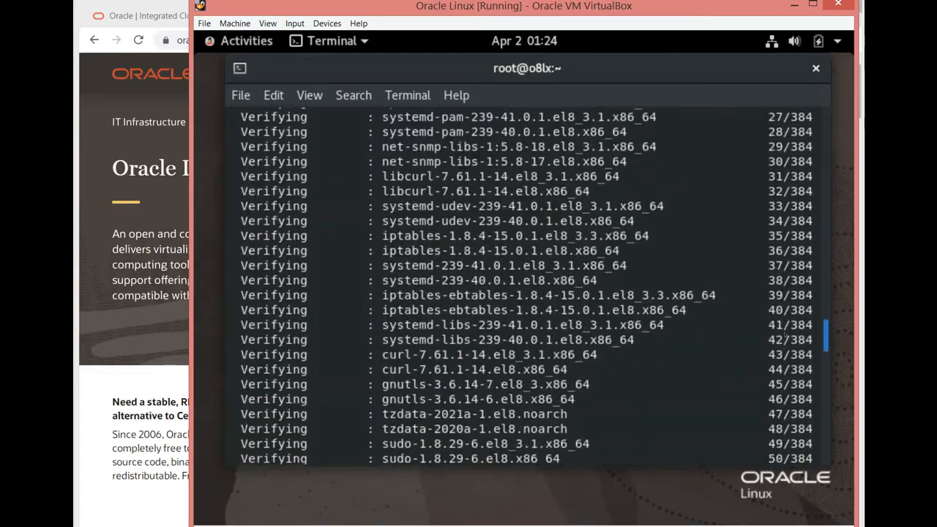
scroll(788, 368, "down", 20)
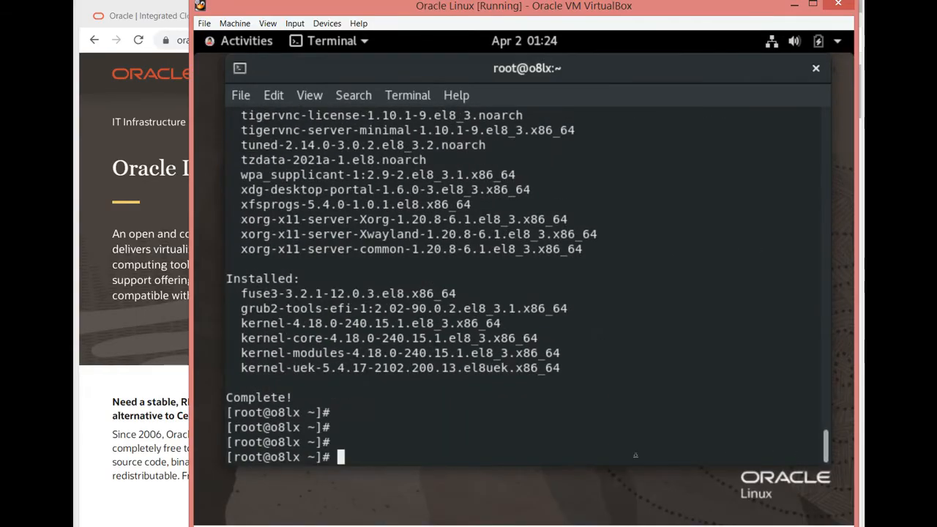
key("Return")
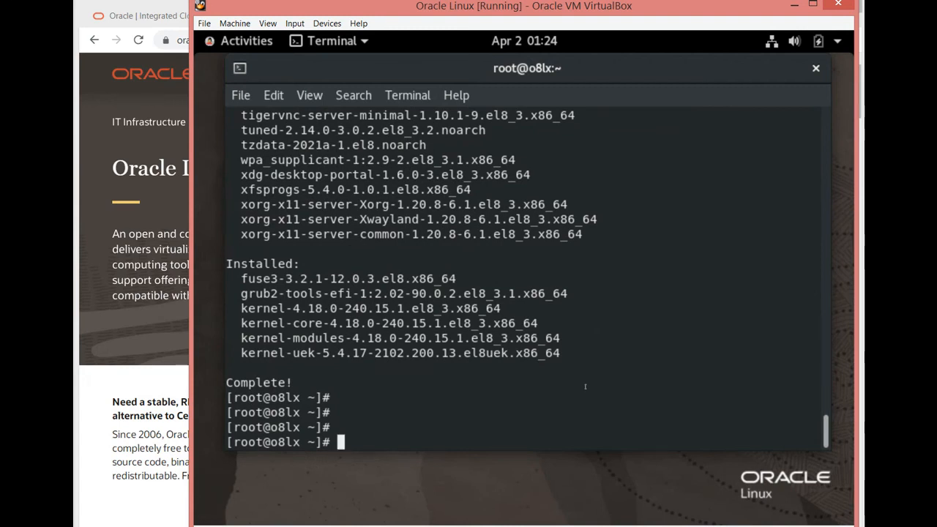
type("reboot")
key("Return")
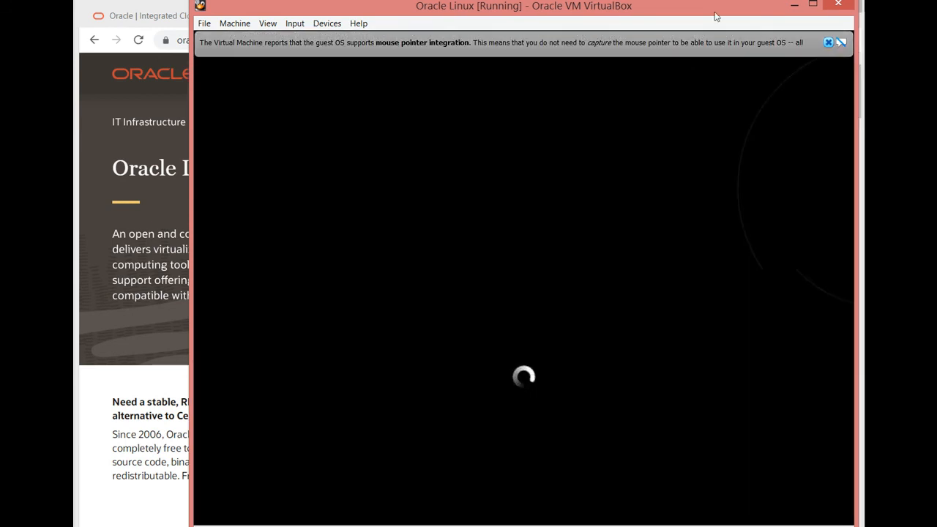
left_click(828, 43)
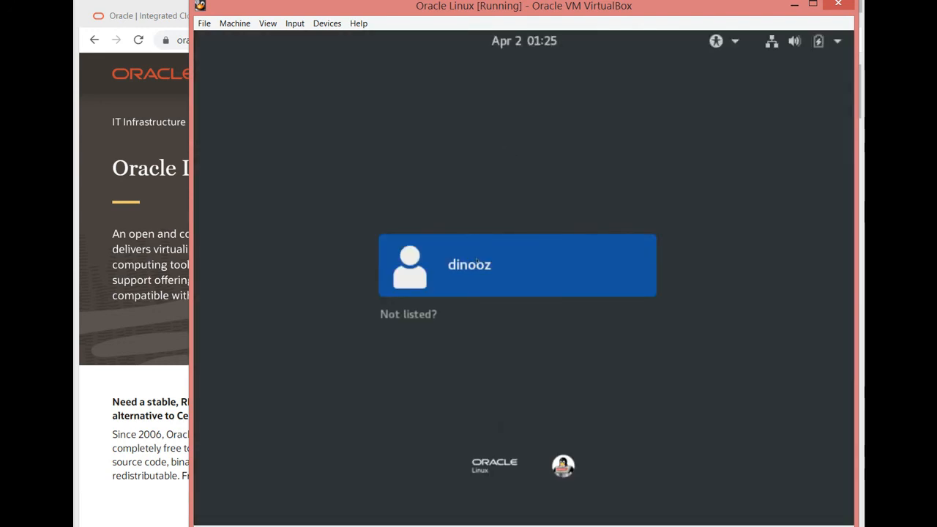
- Sign in to the Oracle Linux desktop by choosing the listed user and entering the account password
left_click(477, 262)
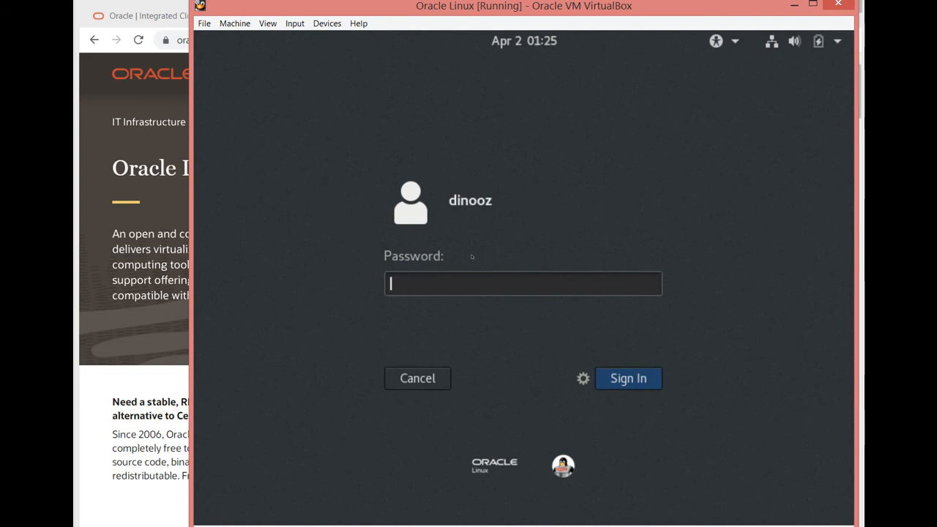
type("********")
key("Return")
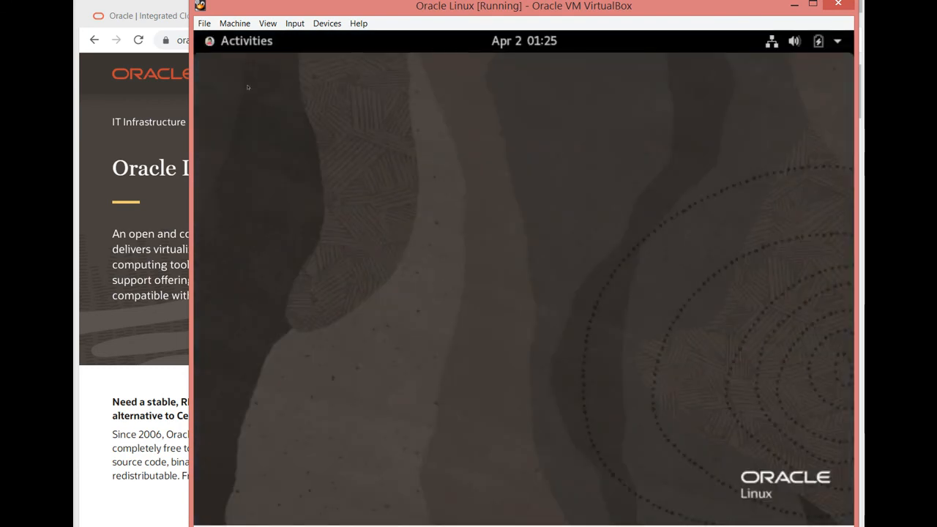
- Open a terminal window near the top of the desktop and list the file systems' disk usage with "df -h"
left_click(231, 44)
left_click(210, 382)
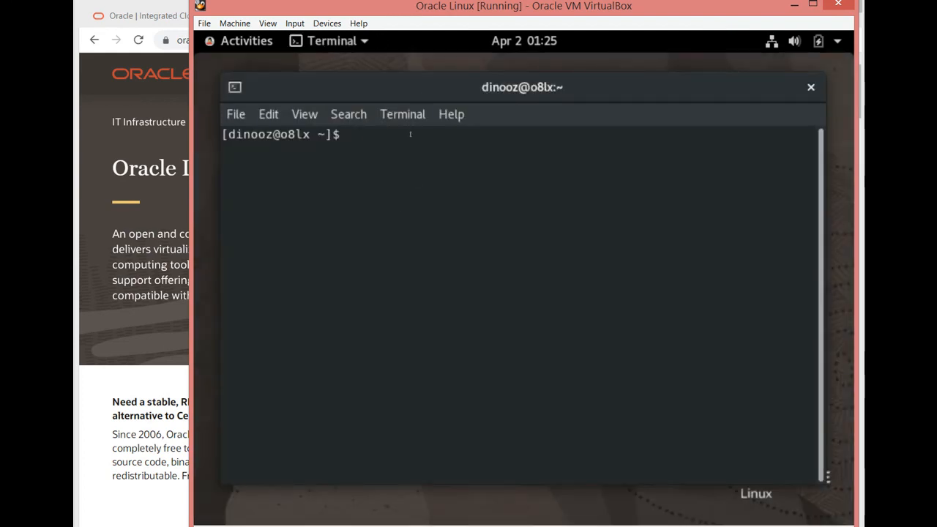
left_click_drag(420, 93, 415, 52)
type("df -h")
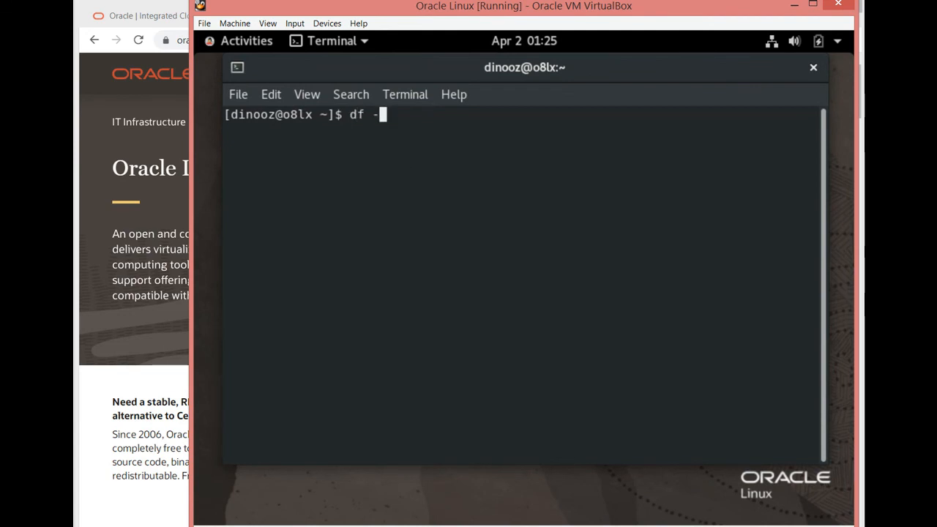
key("Return")
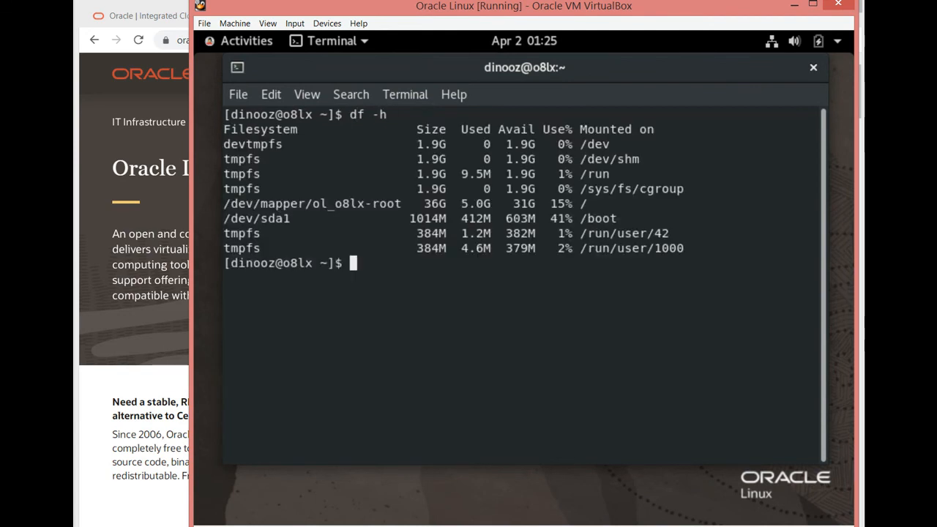
- Filter out the temporary file systems with "df -h | grep -v tmpfs" and examine the used space on the root file system
key("Up")
type("| grep -v ")
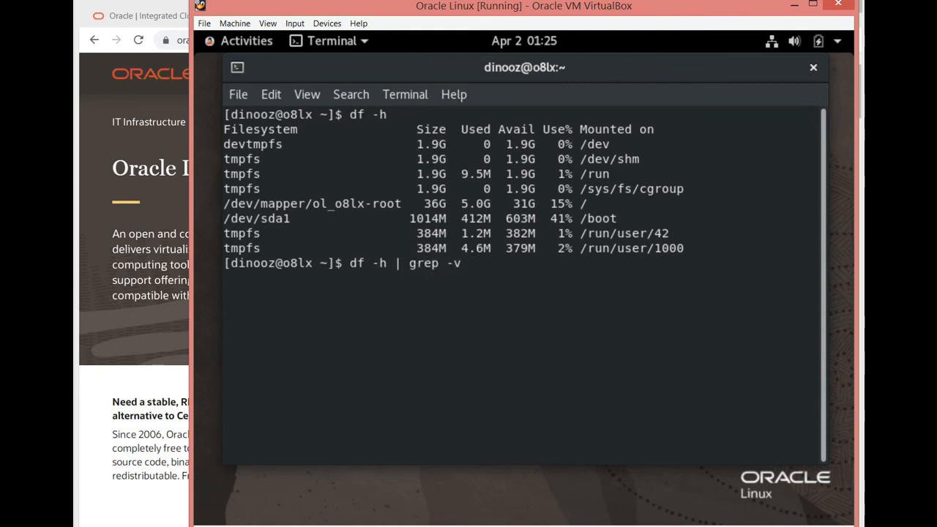
type("tmpfs")
key("Return")
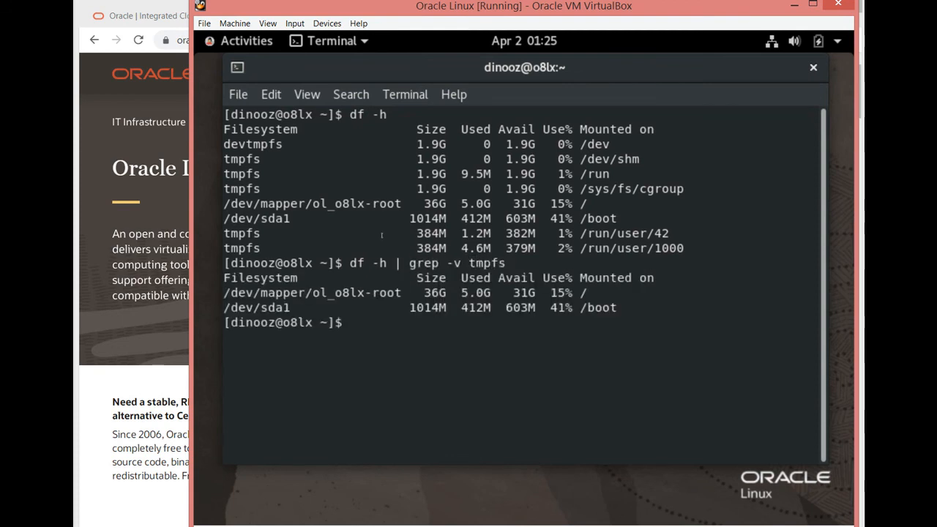
left_click_drag(461, 293, 490, 293)
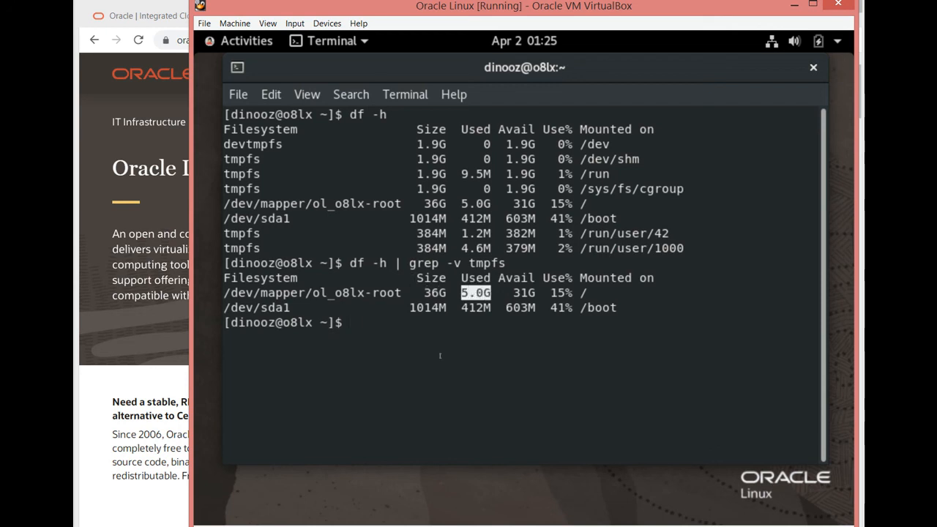
- Display the operating system details with "cat /etc/os-release" and examine the NAME, VERSION and ID_LIKE entries
type("cat /etc/os")
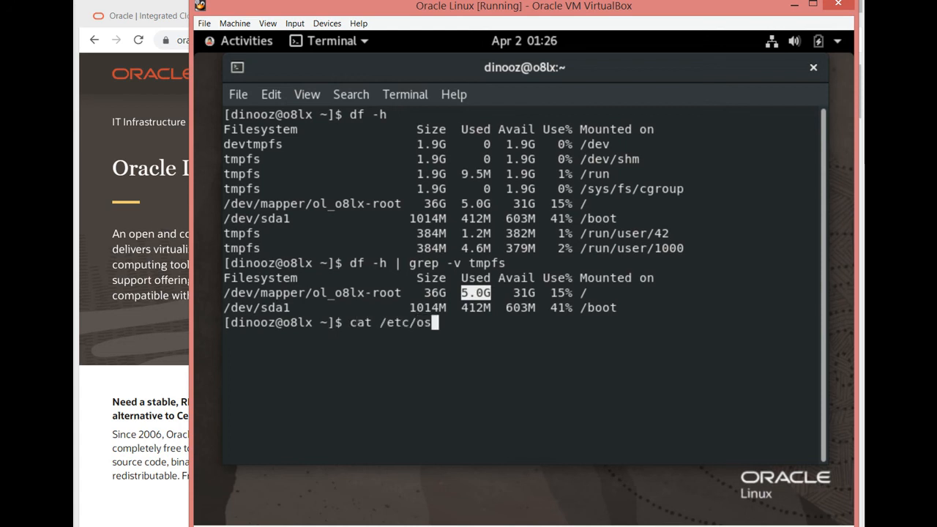
key("Tab")
key("Return")
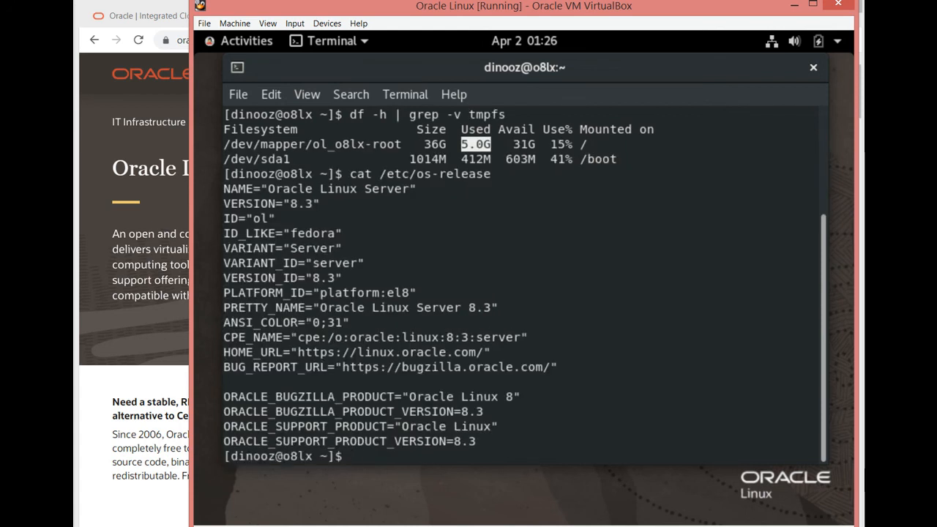
left_click_drag(268, 189, 387, 188)
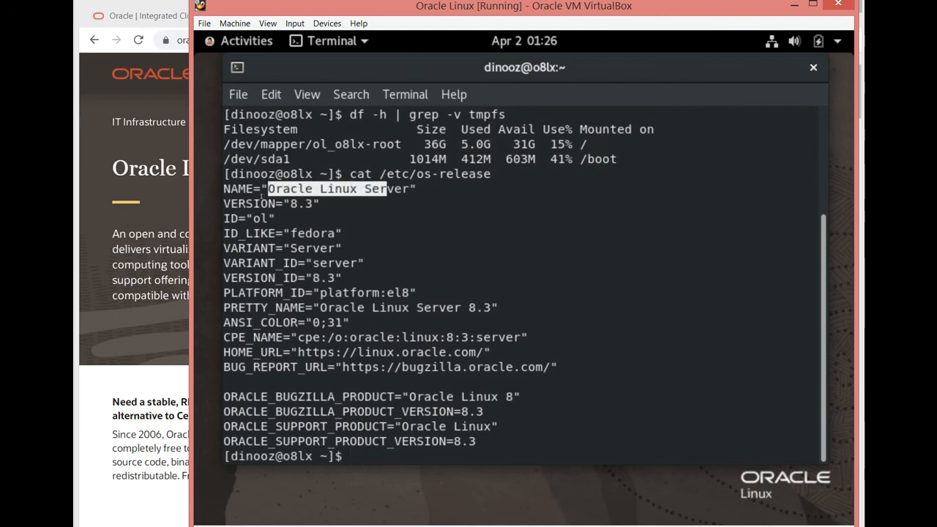
left_click_drag(291, 203, 313, 203)
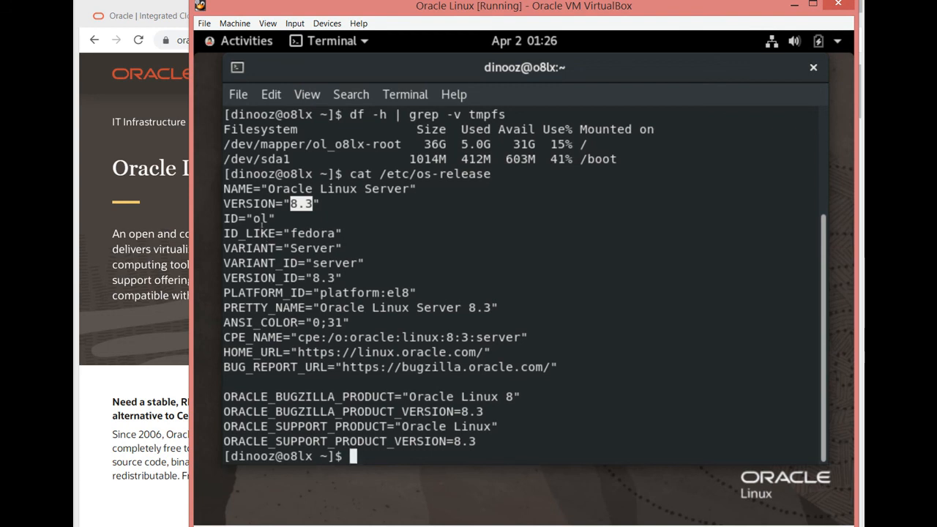
left_click_drag(297, 233, 328, 232)
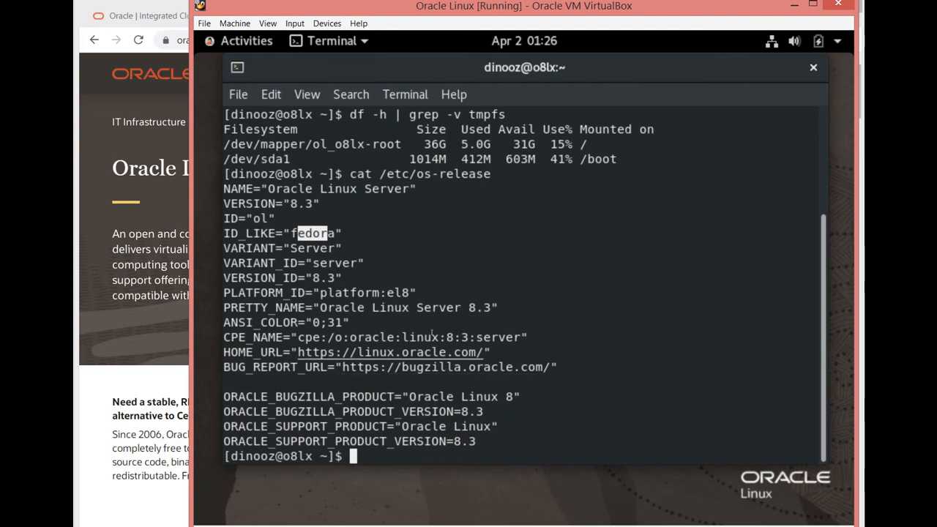
- Print the system information with "uname -a" and examine the running kernel version
type("uname -a")
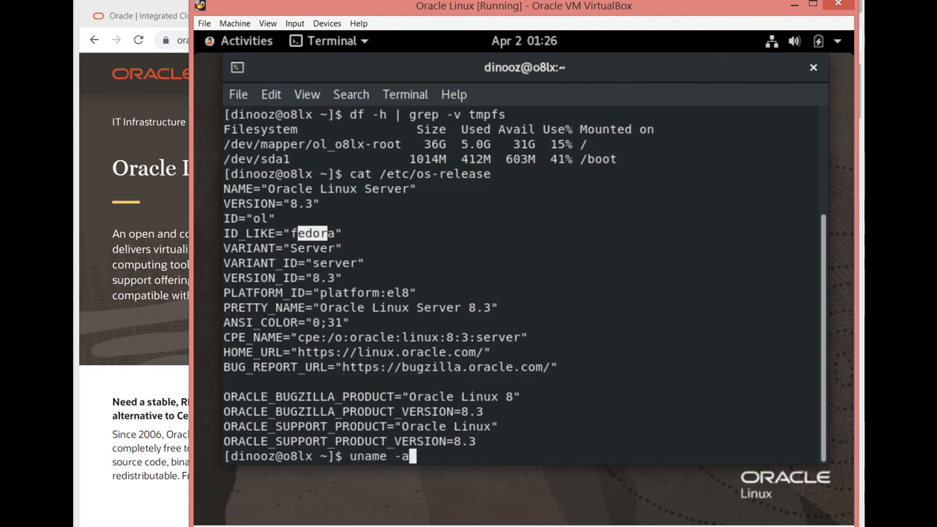
key("Return")
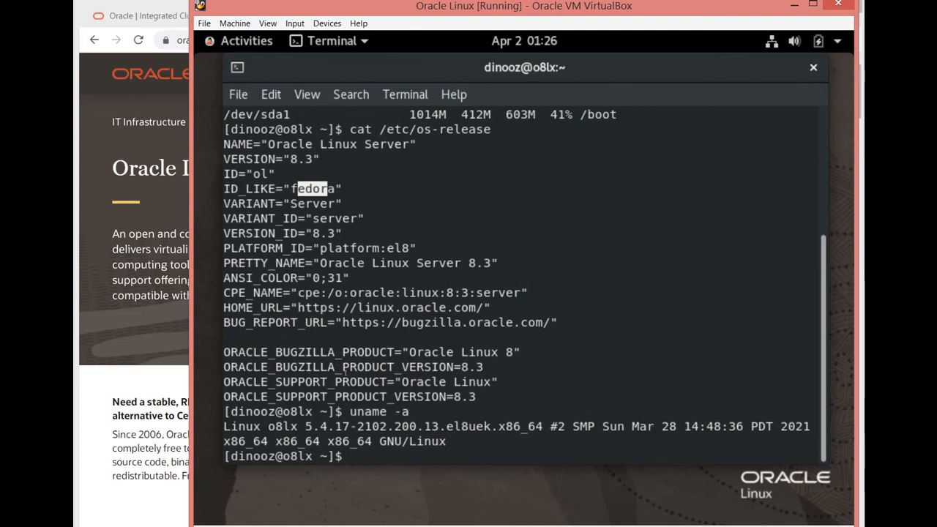
left_click_drag(300, 426, 395, 426)
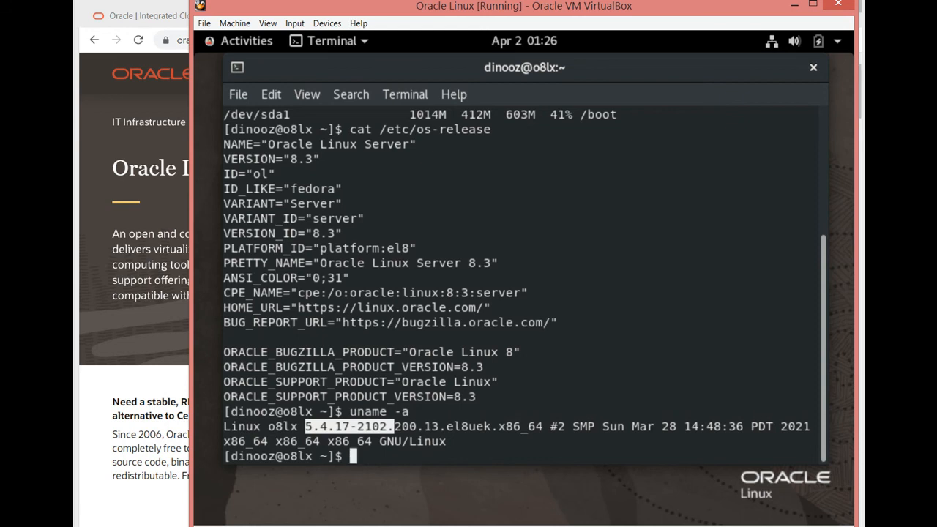
- Try to run "htop", view the running processes with "top" instead, and quit back to the prompt
type("htop")
key("Return")
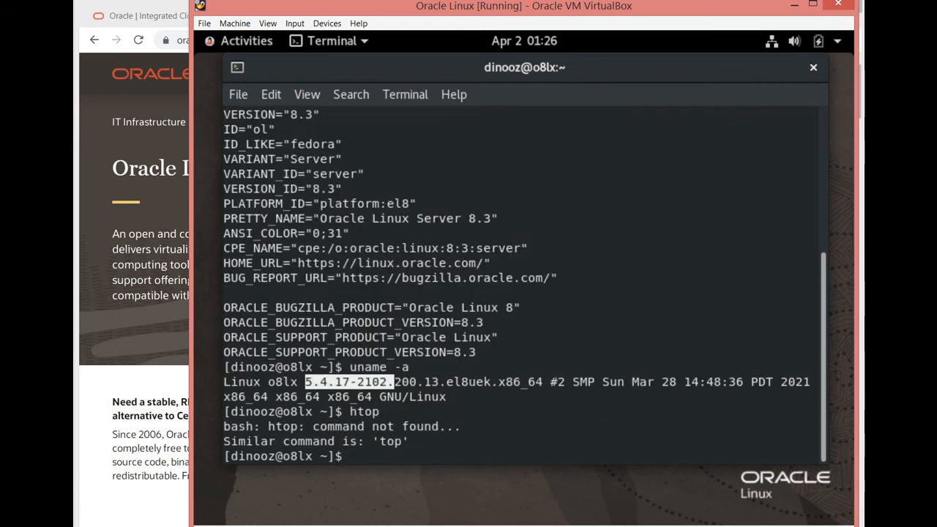
type("top")
key("Return")
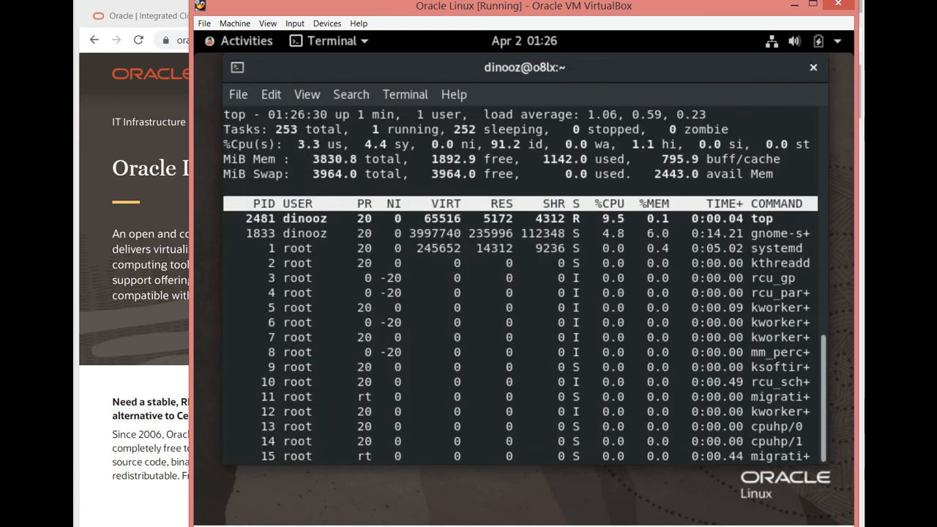
type("qfree -m")
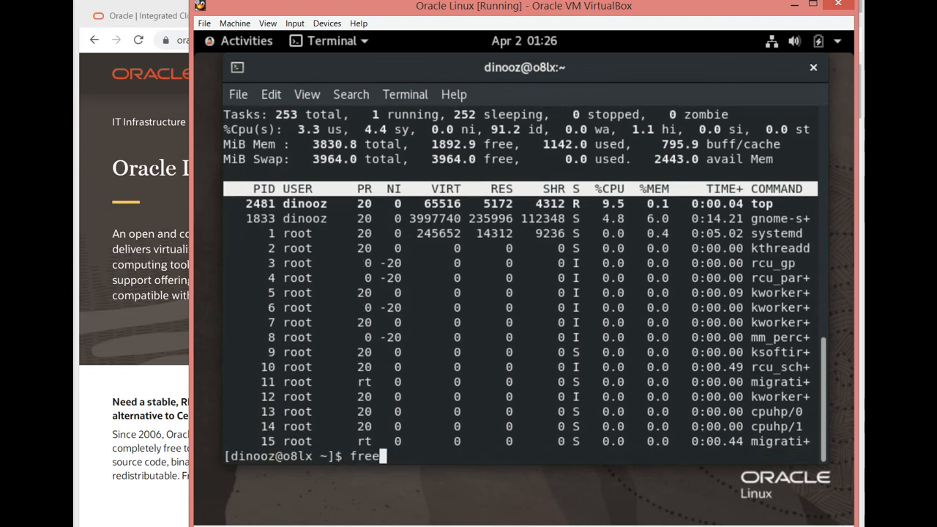
- Show the memory usage in megabytes with "free -m" and examine the used memory figure
key("Return")
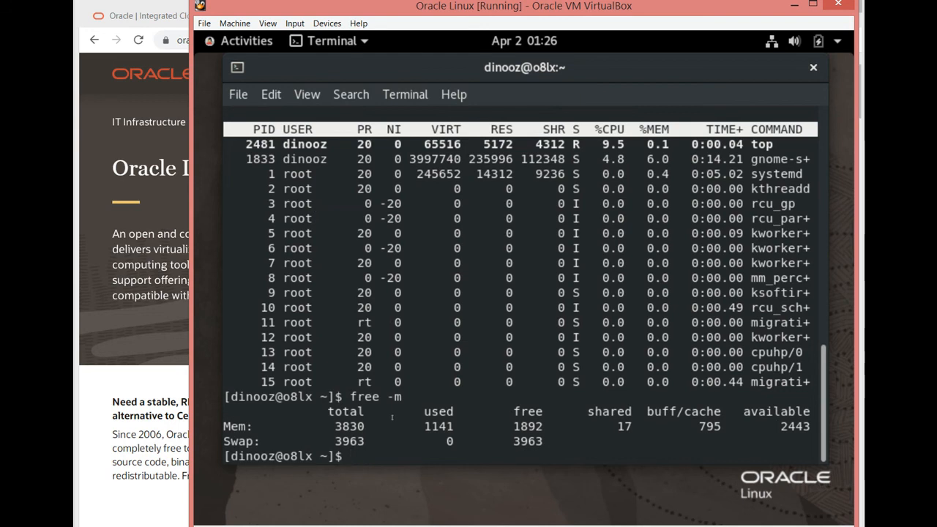
left_click_drag(424, 426, 454, 426)
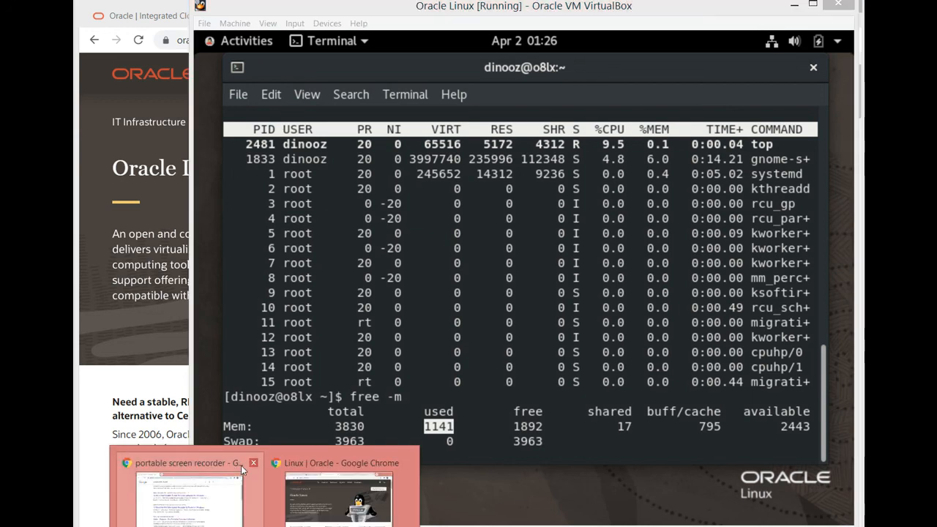
- Switch to Google Chrome and look through the Oracle Database XE page, including its feature list and documentation links
left_click(282, 464)
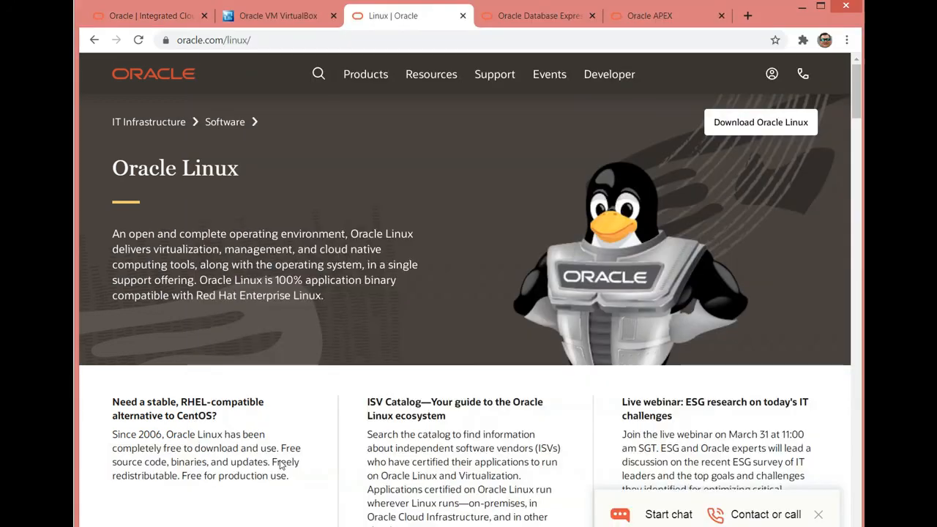
left_click(486, 16)
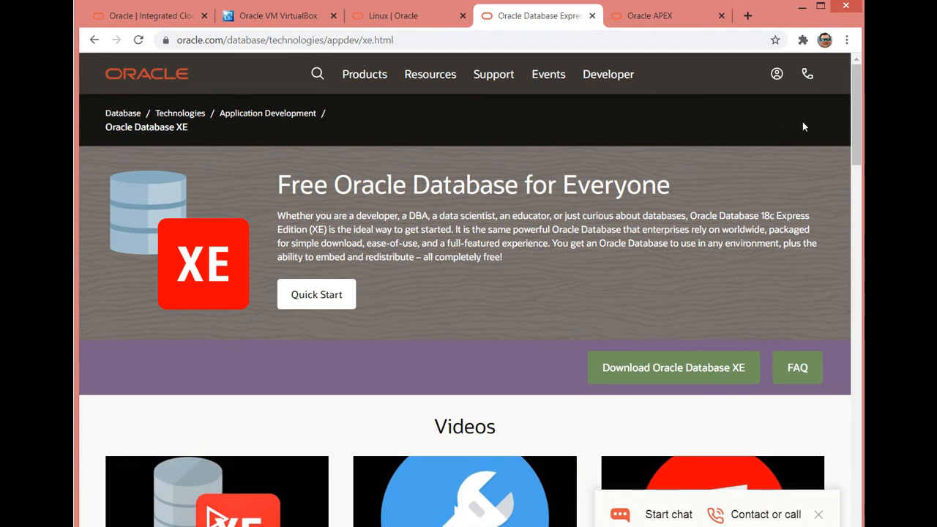
scroll(823, 124, "down", 4)
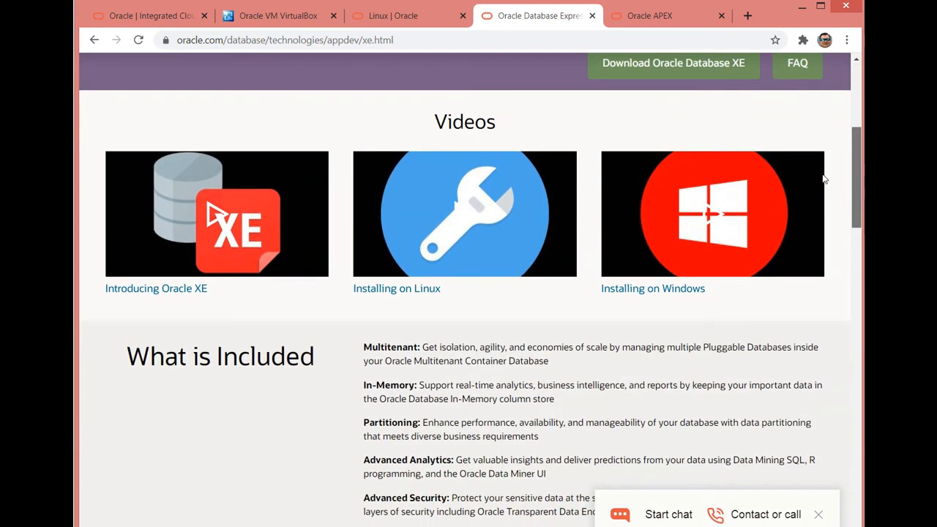
scroll(805, 221, "down", 10)
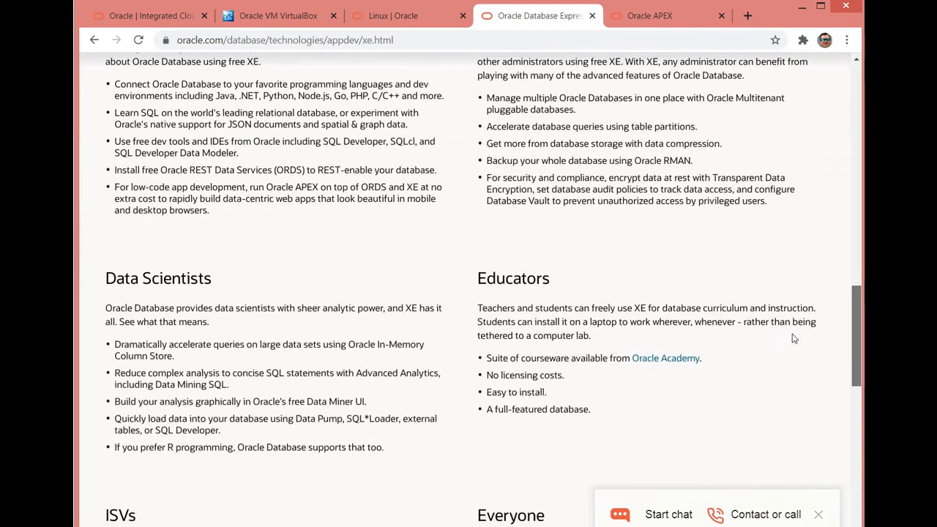
scroll(794, 338, "down", 7)
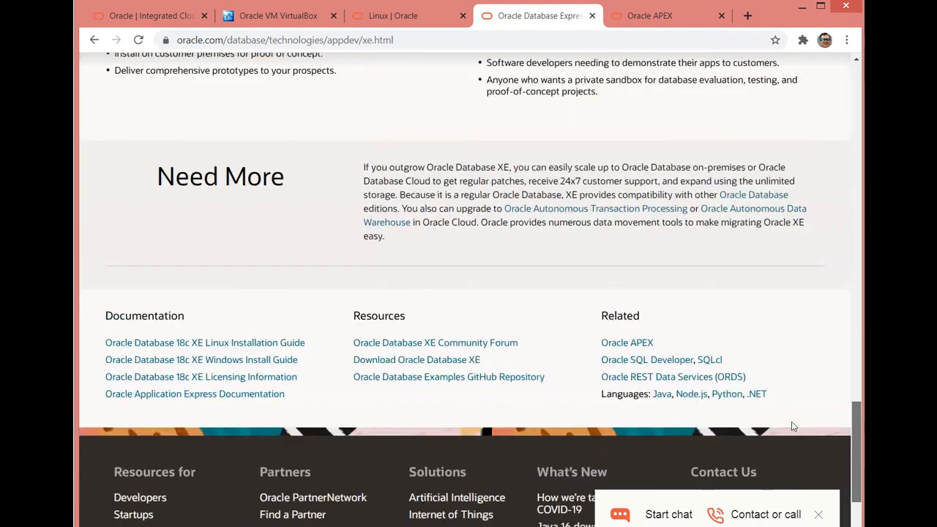
scroll(816, 210, "up", 20)
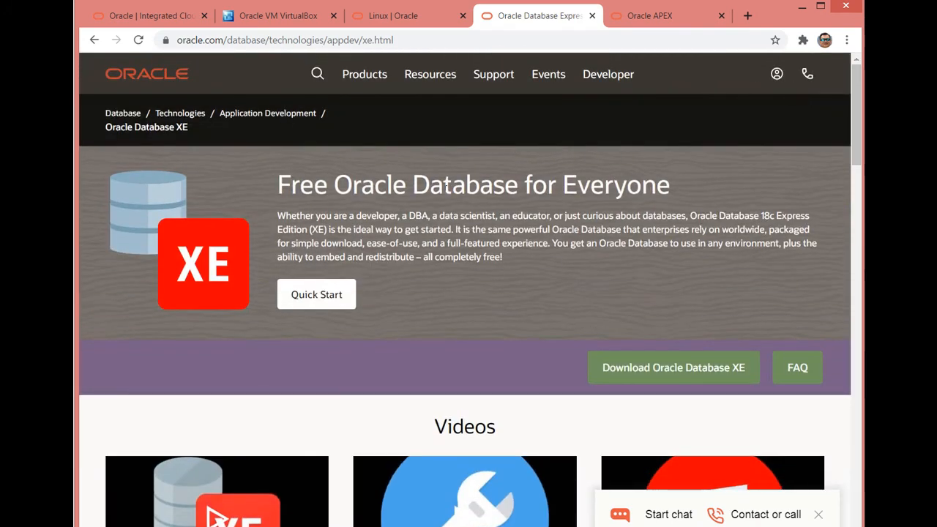
- Look through the Oracle APEX home page, including its introduction and the Solutions, Learn and Community sections
left_click(615, 16)
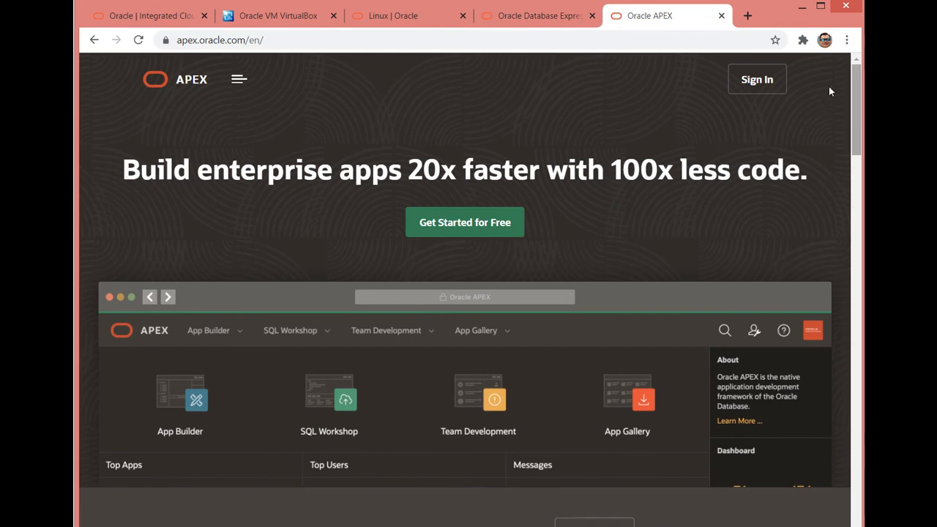
scroll(827, 88, "down", 10)
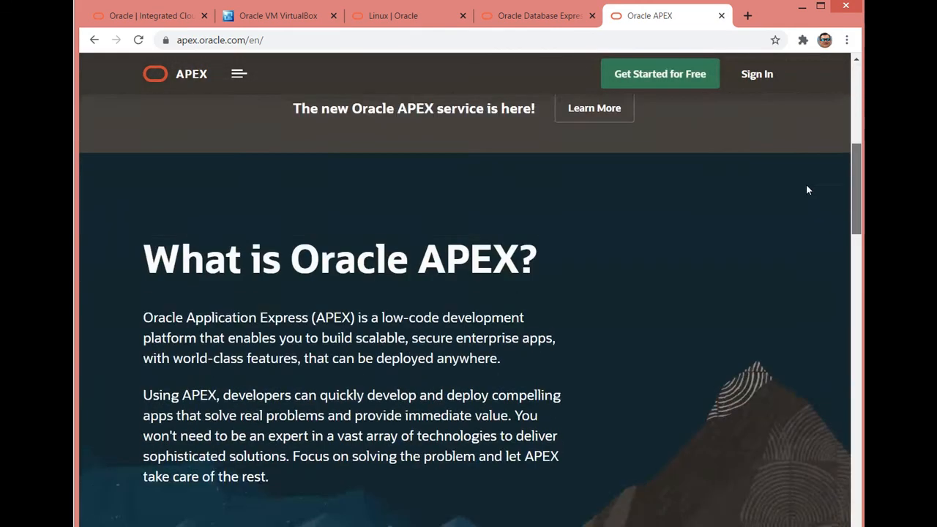
scroll(798, 276, "down", 10)
scroll(816, 256, "up", 15)
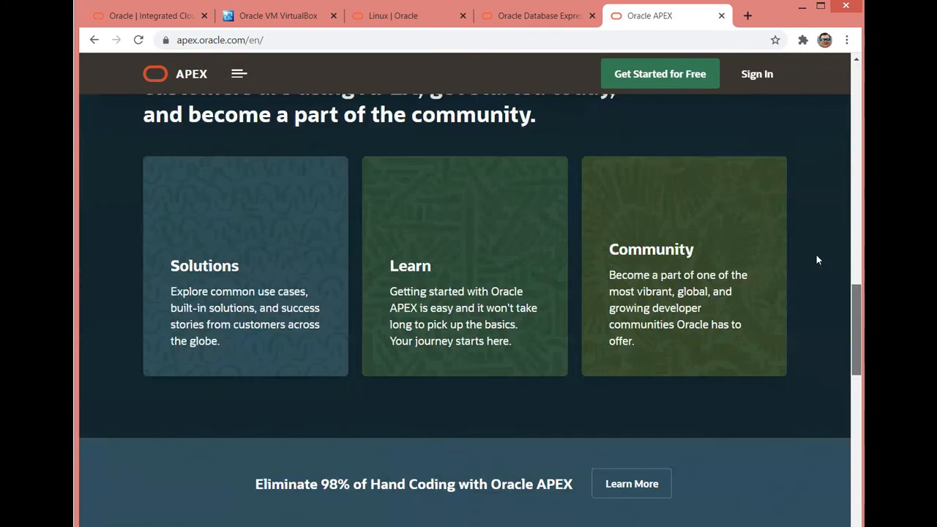
scroll(841, 123, "up", 5)
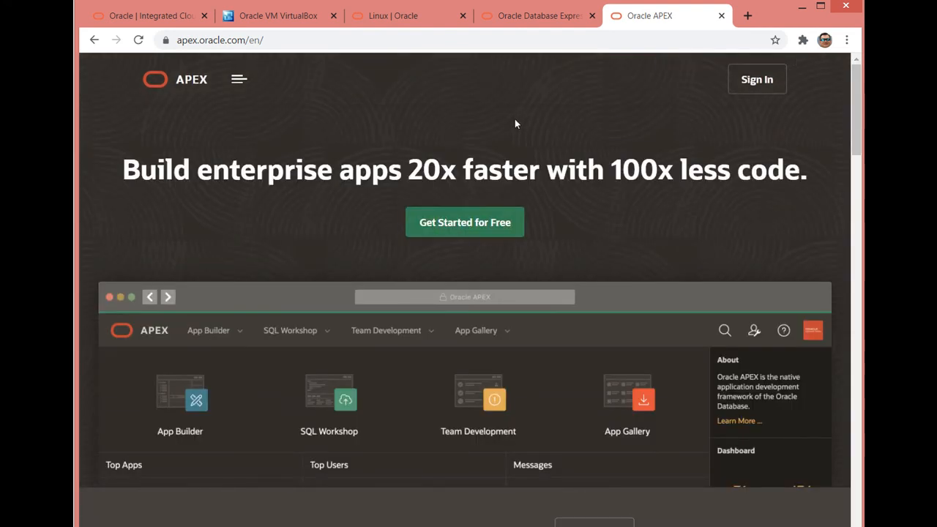